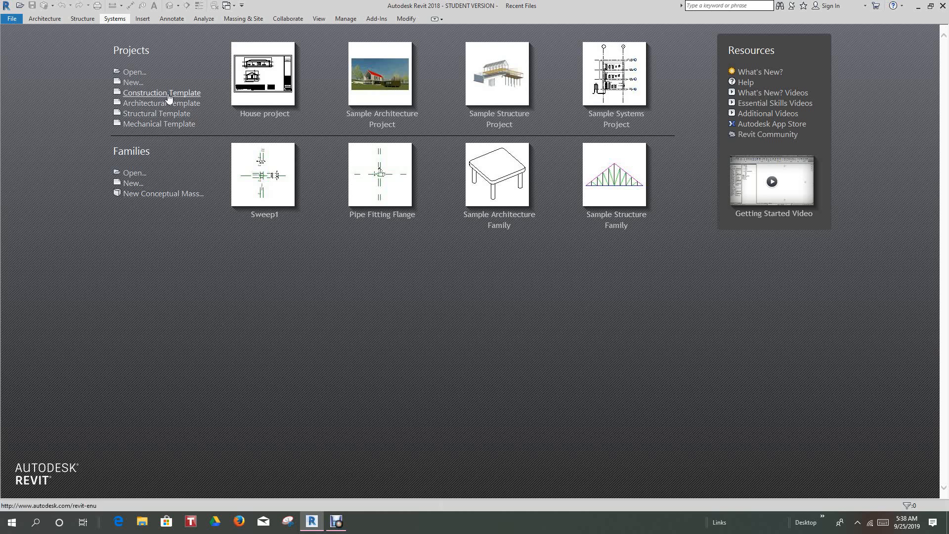
Step: Create a new project from the Electrical-Default.rte template in the US Imperial folder
click(132, 82)
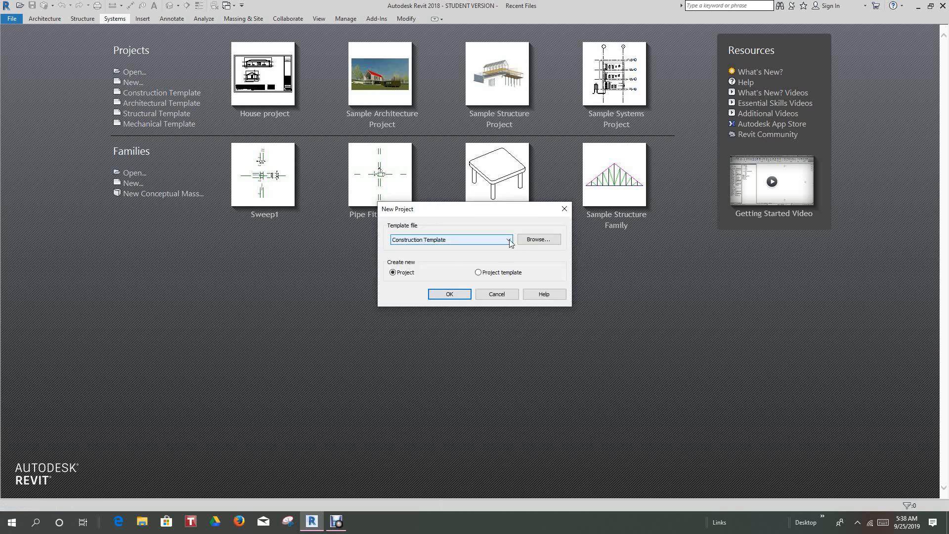
click(509, 239)
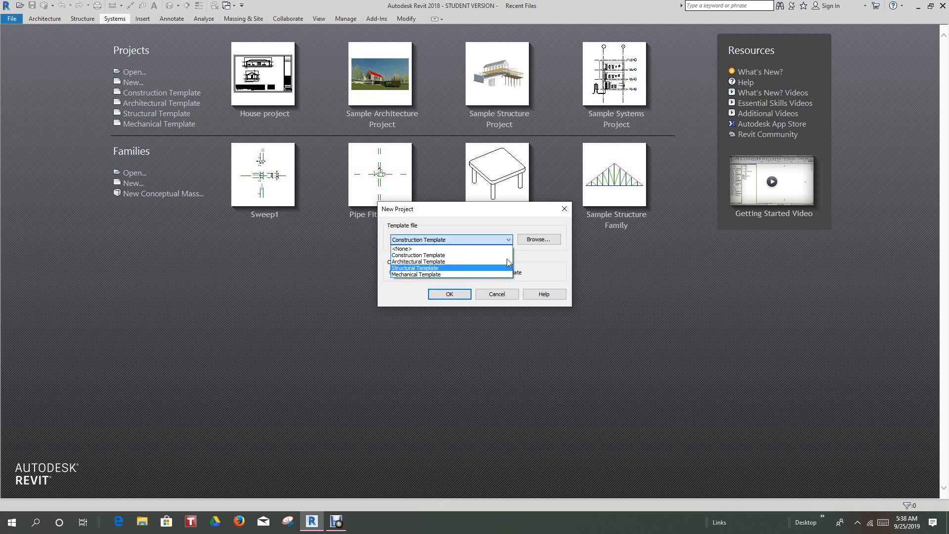
click(541, 246)
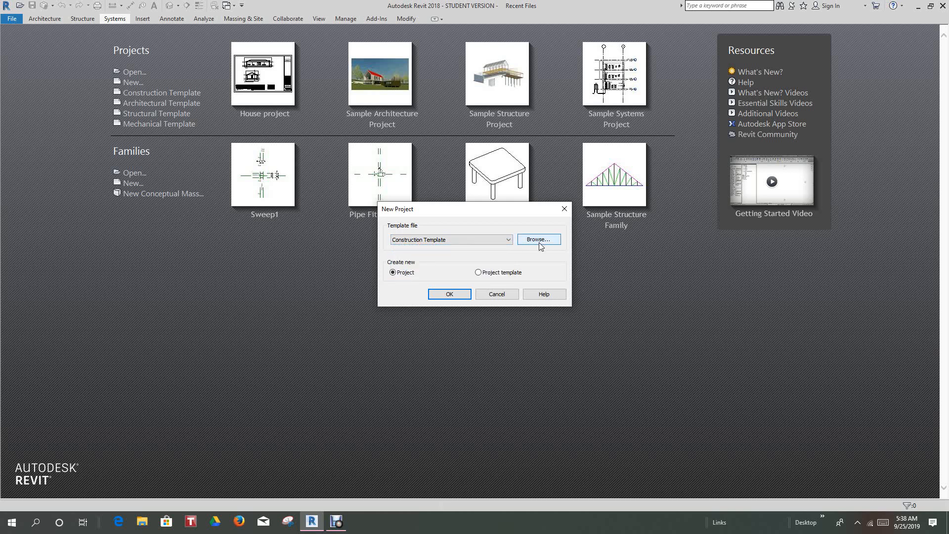
click(541, 241)
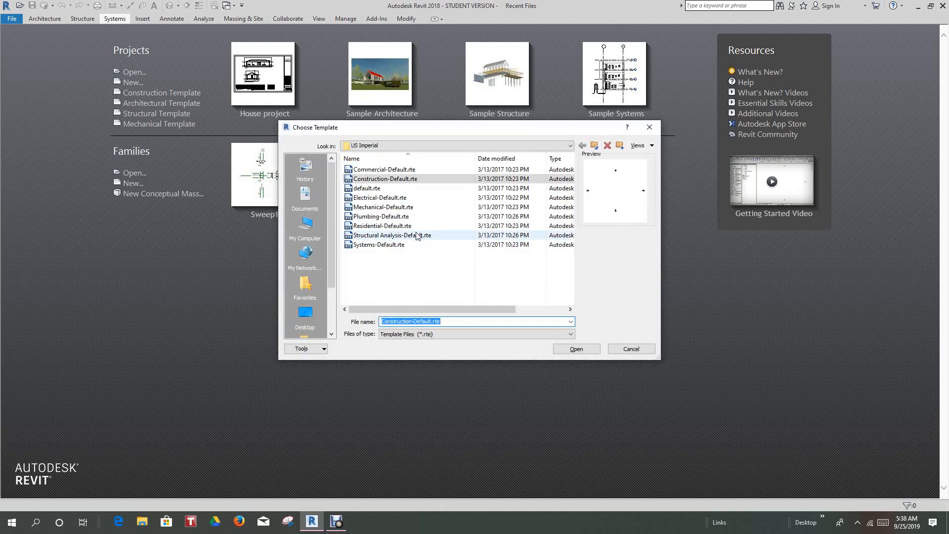
click(390, 197)
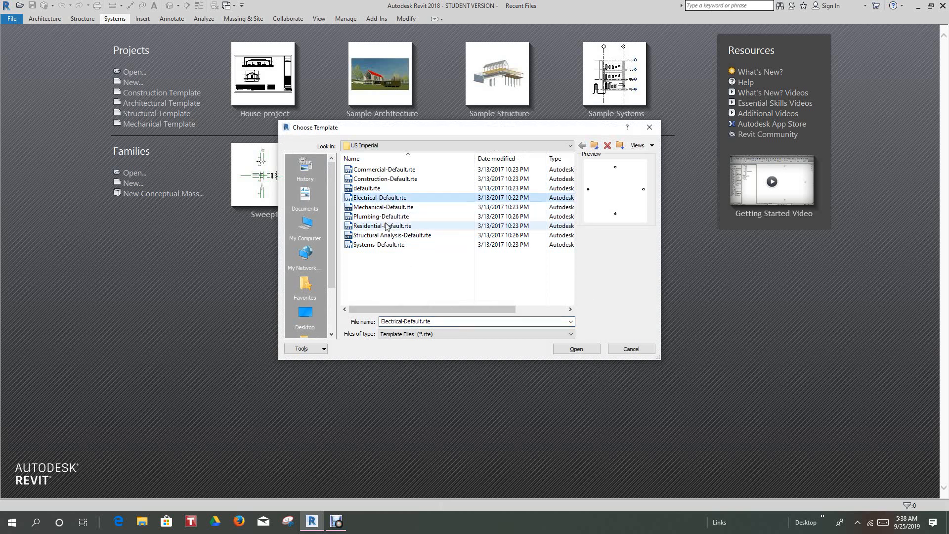
click(571, 350)
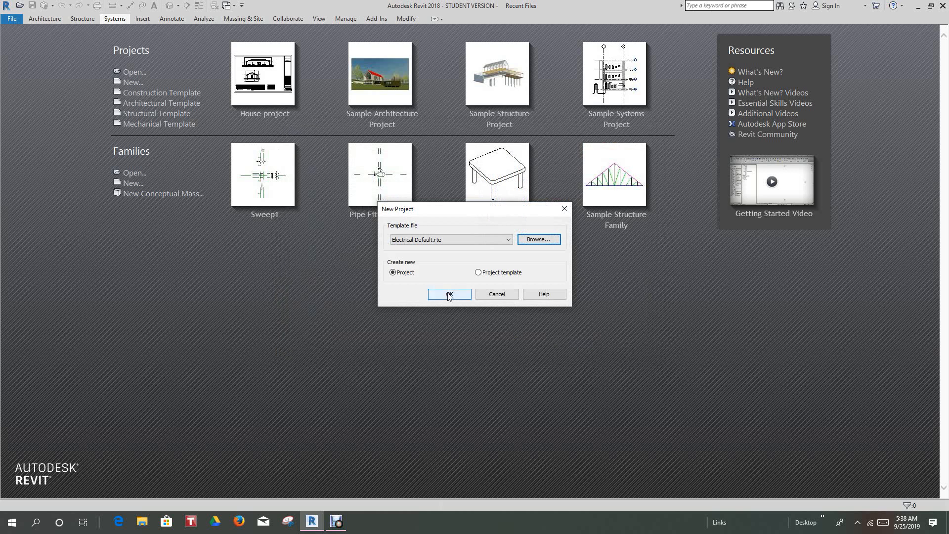
click(449, 295)
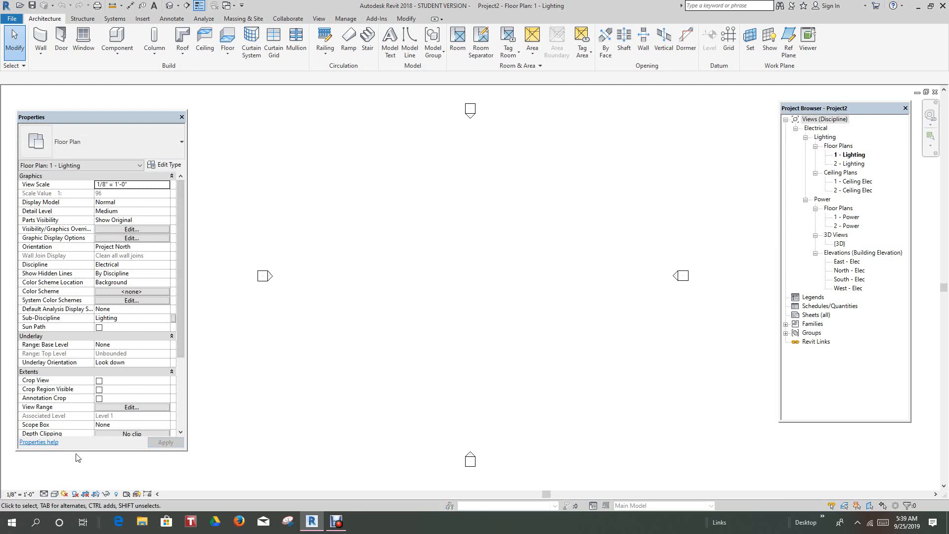
scroll(714, 363, down, 2)
scroll(694, 357, up, 3)
scroll(682, 351, down, 4)
middle_drag(667, 349, 587, 318)
scroll(612, 339, up, 1)
scroll(530, 303, up, 1)
middle_drag(534, 304, 517, 320)
scroll(544, 313, up, 1)
scroll(517, 320, down, 1)
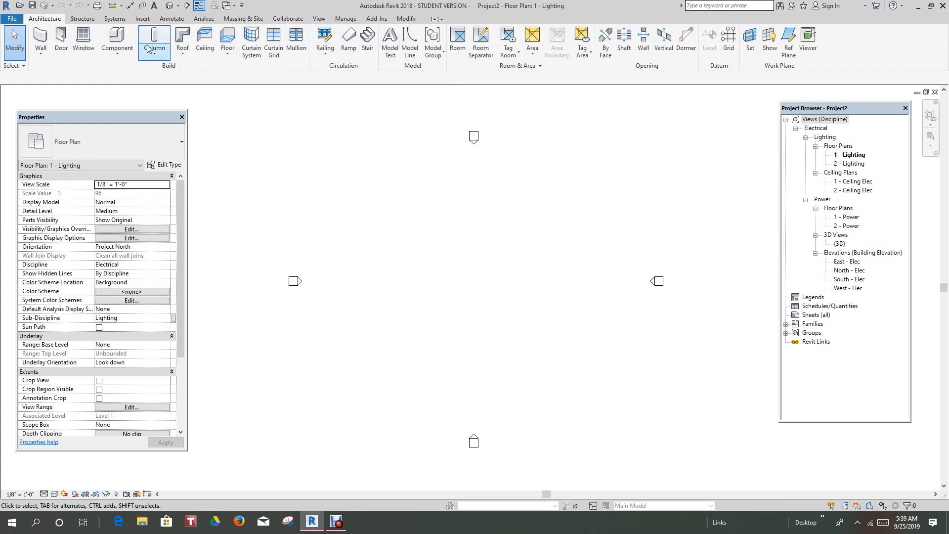
Step: Link the Revit model House project.rvt from the Desktop with Auto - Origin to Origin positioning
click(144, 19)
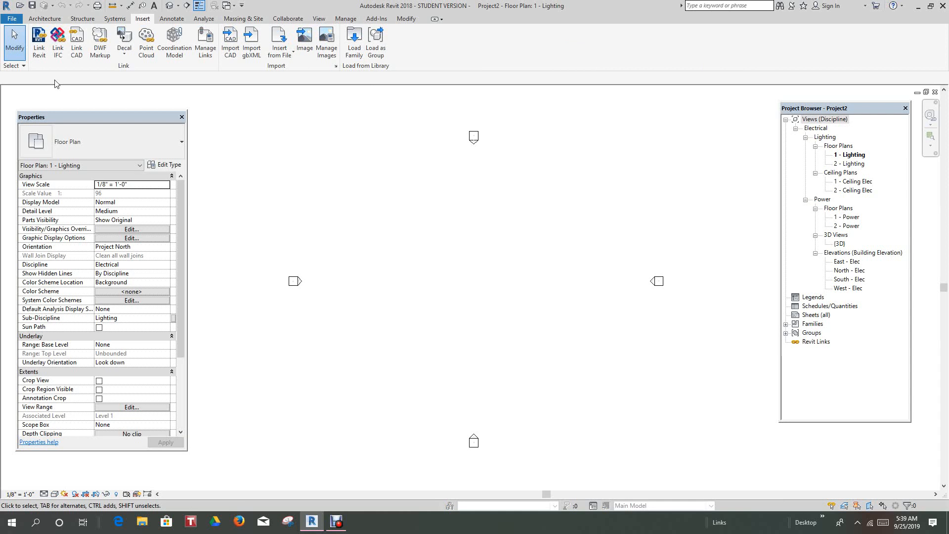
click(38, 50)
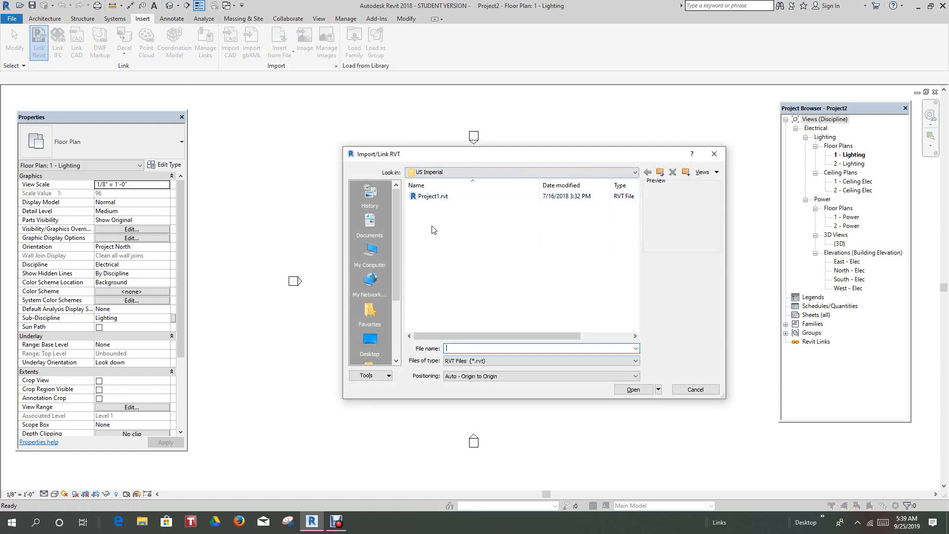
scroll(398, 247, down, 2)
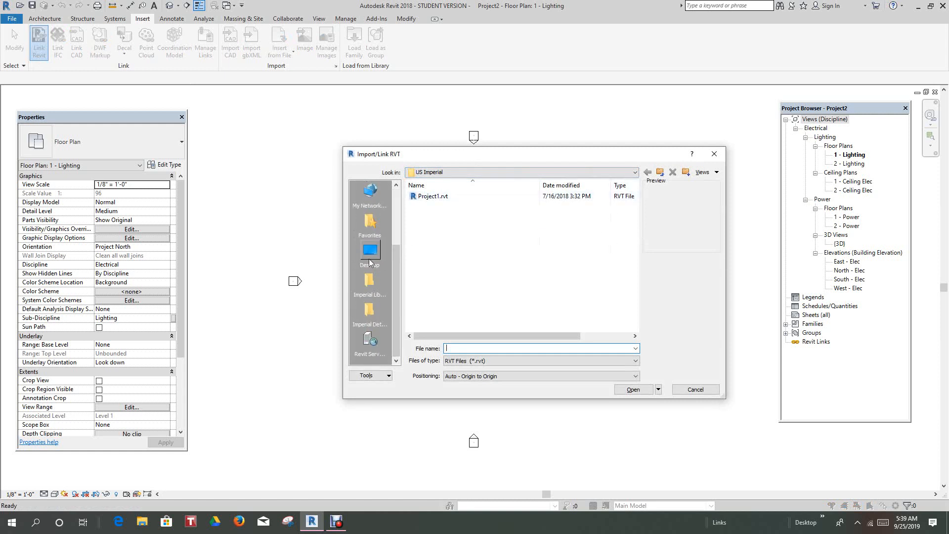
click(369, 255)
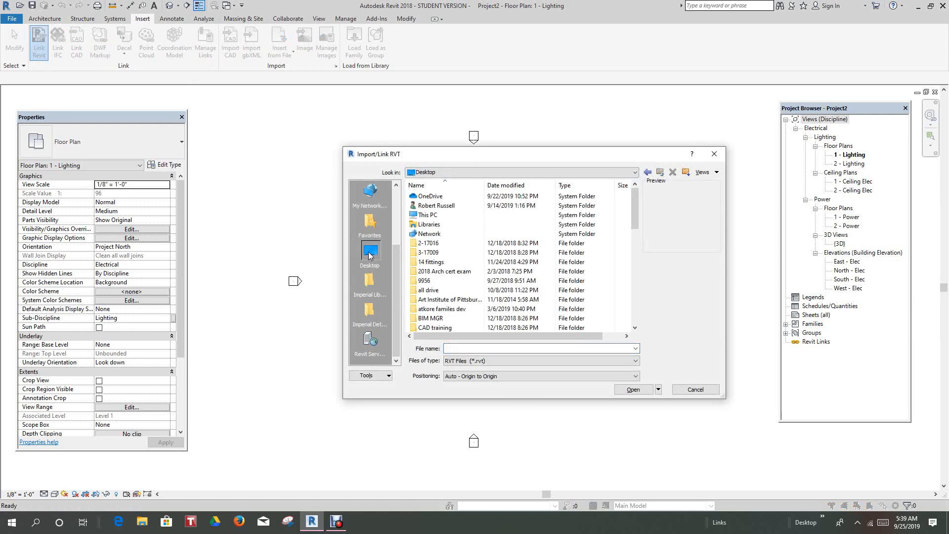
scroll(447, 267, down, 7)
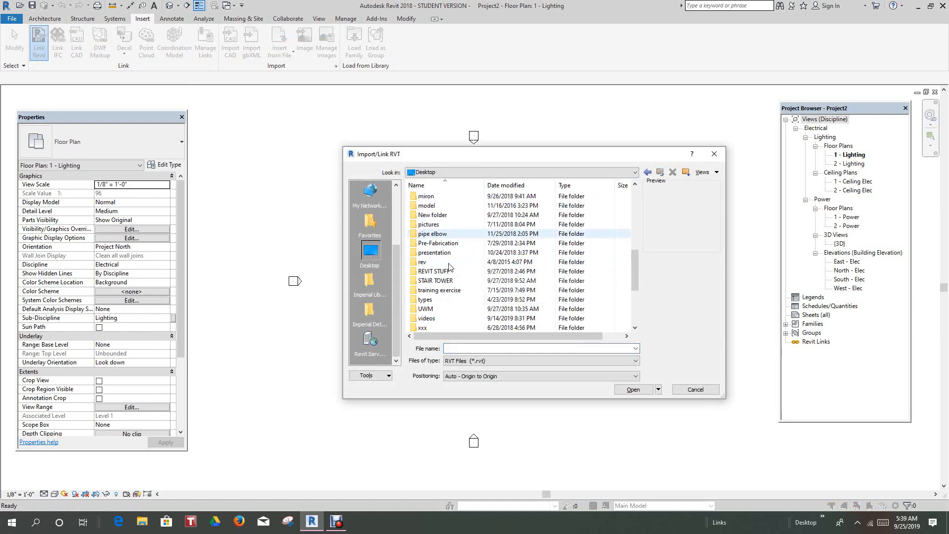
scroll(443, 286, down, 2)
scroll(441, 294, up, 2)
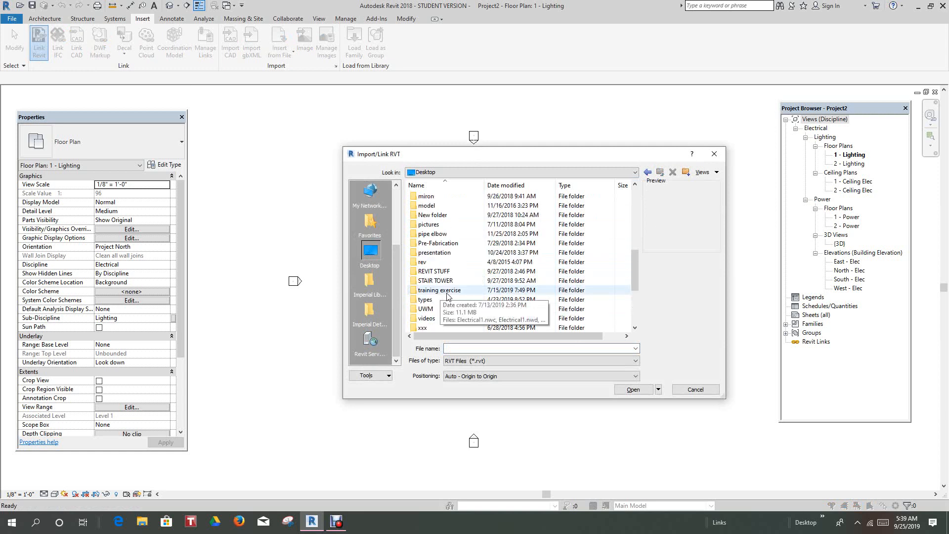
scroll(442, 296, down, 4)
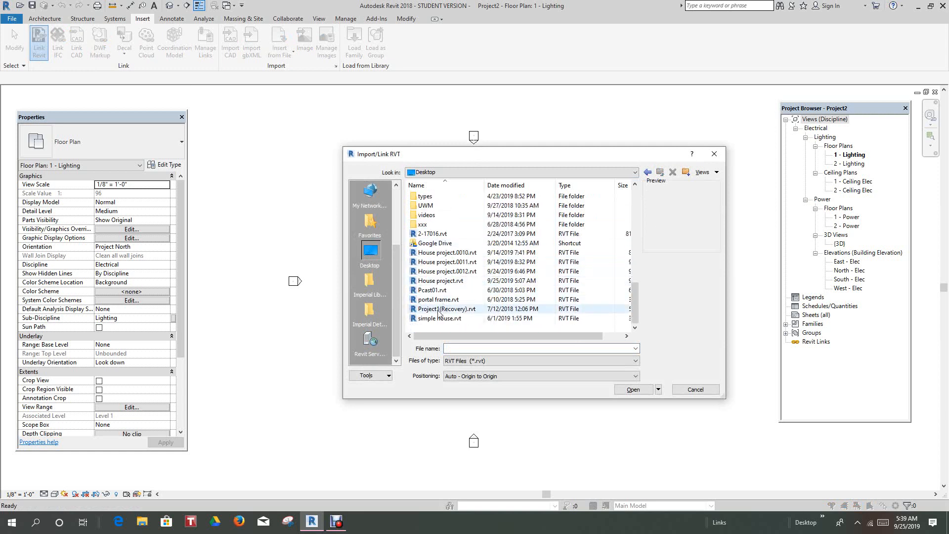
click(440, 280)
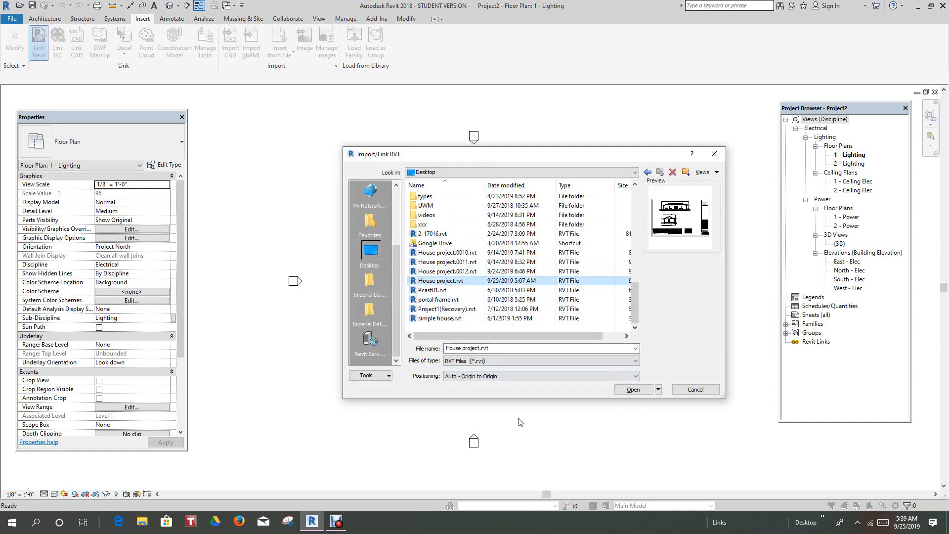
click(633, 394)
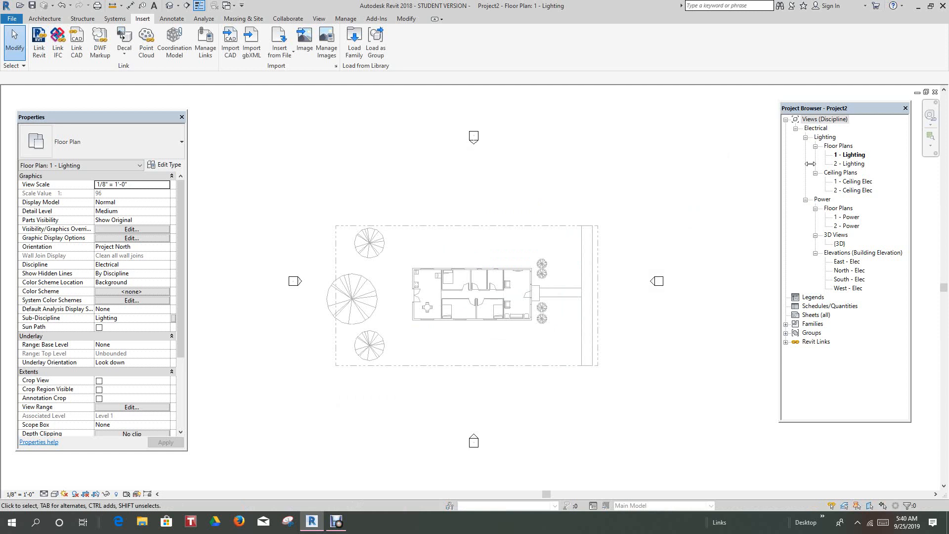
Step: Examine the linked house model's layout in the 1 - Lighting floor plan
scroll(508, 335, up, 2)
scroll(506, 330, up, 2)
scroll(506, 329, down, 1)
middle_drag(507, 329, 535, 351)
scroll(510, 344, up, 3)
scroll(510, 344, down, 2)
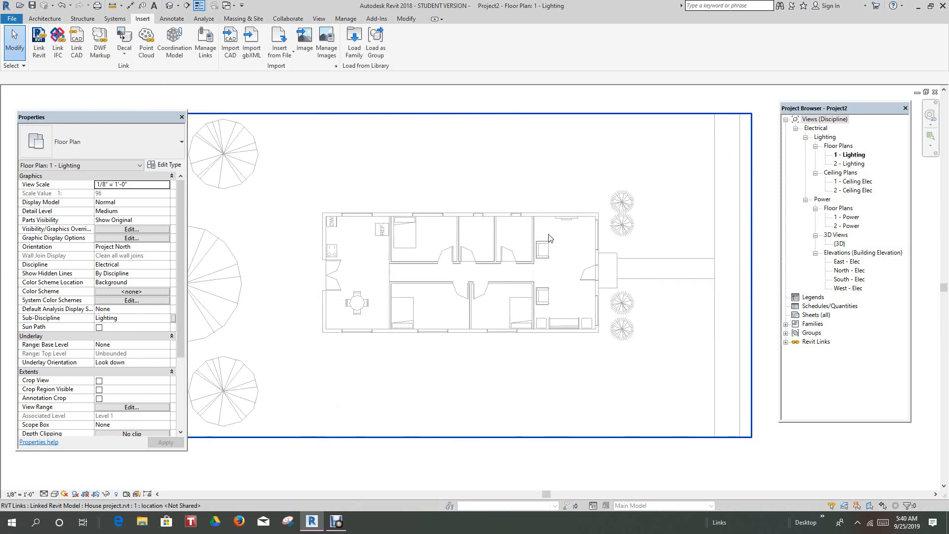
scroll(553, 264, down, 1)
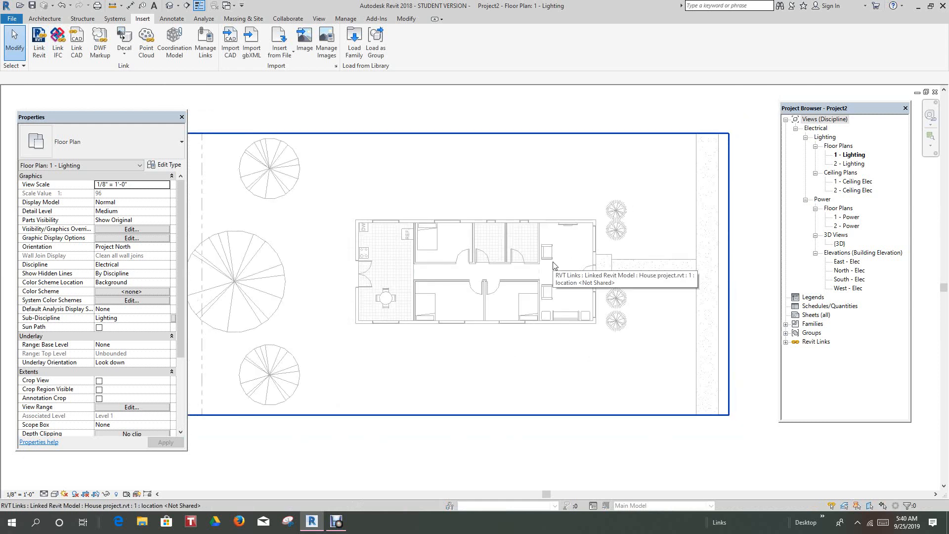
scroll(441, 176, up, 1)
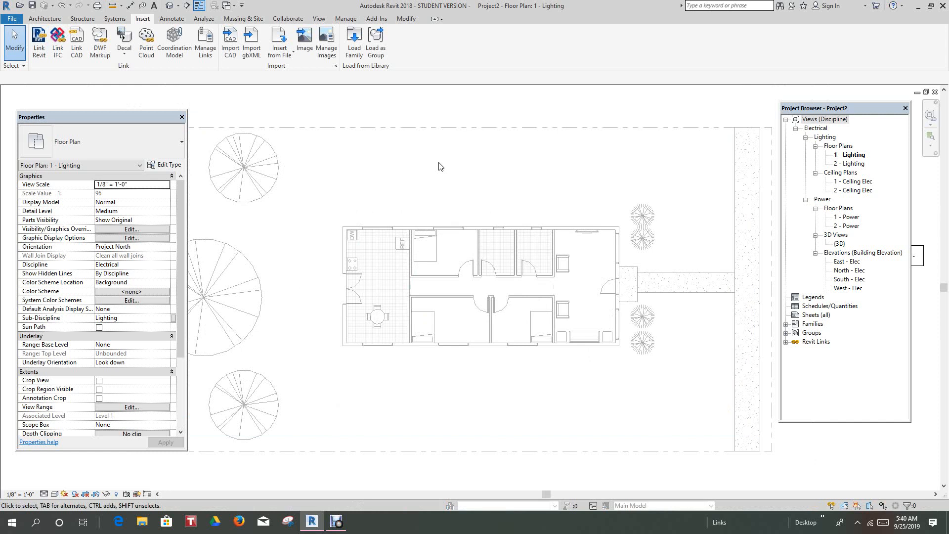
Step: In the view's visibility/graphic overrides, set the House project.rvt link's display to Custom with linked view Floor Plan: BATHROOM
key(v)
key(g)
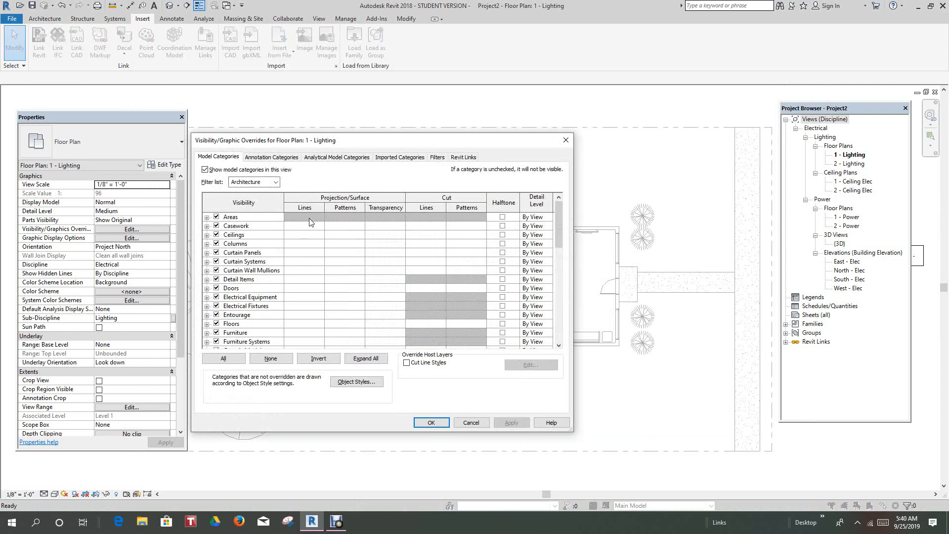
click(464, 157)
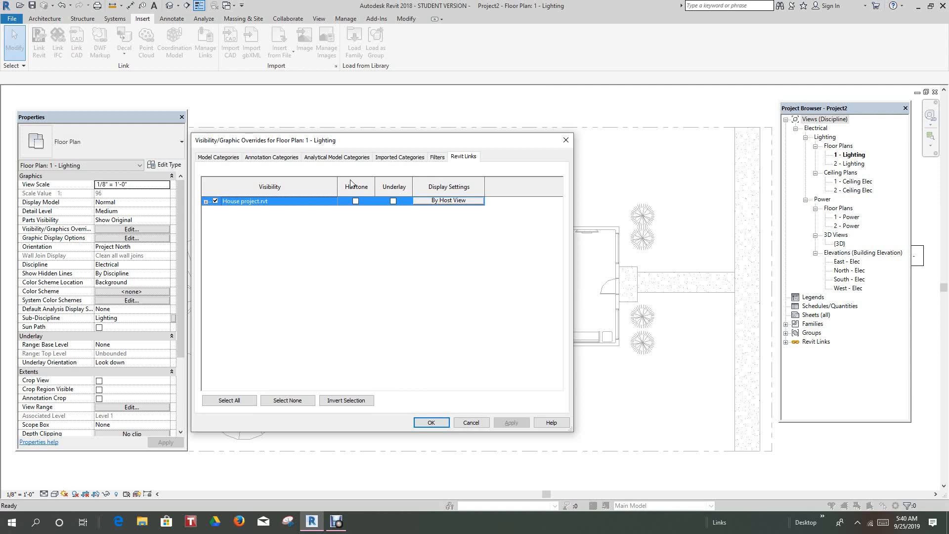
click(450, 200)
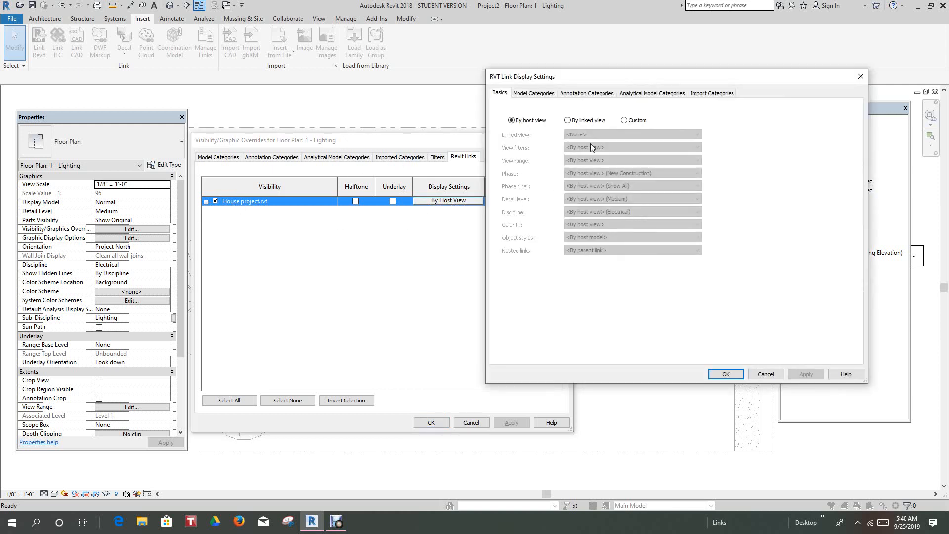
click(624, 120)
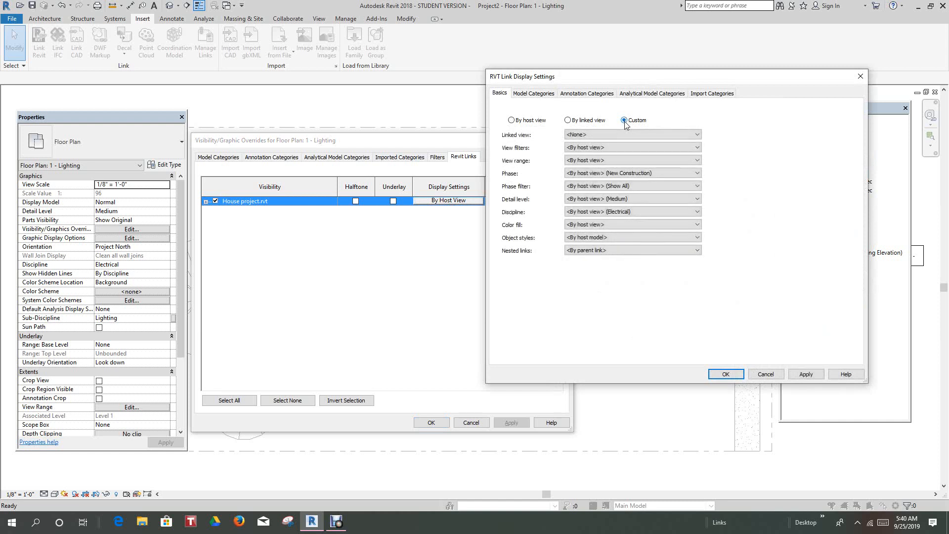
click(568, 120)
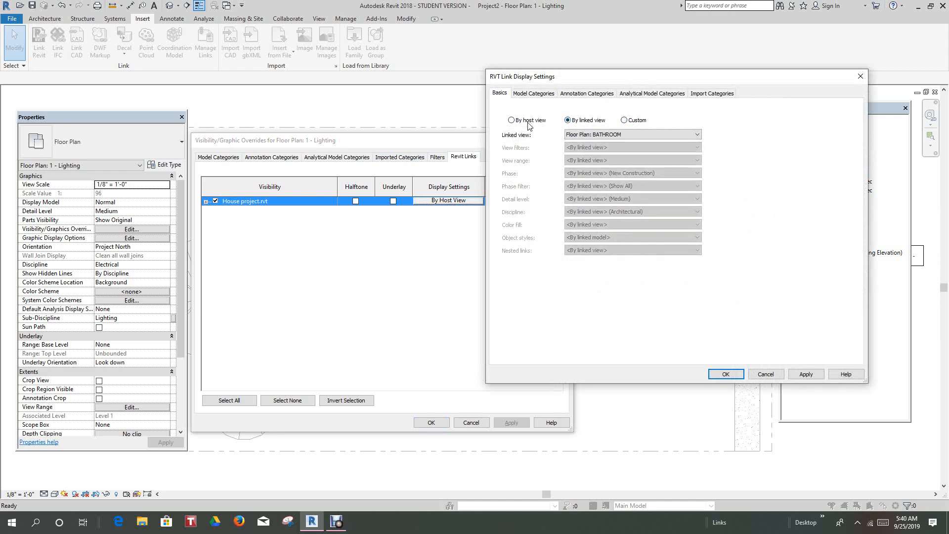
click(625, 120)
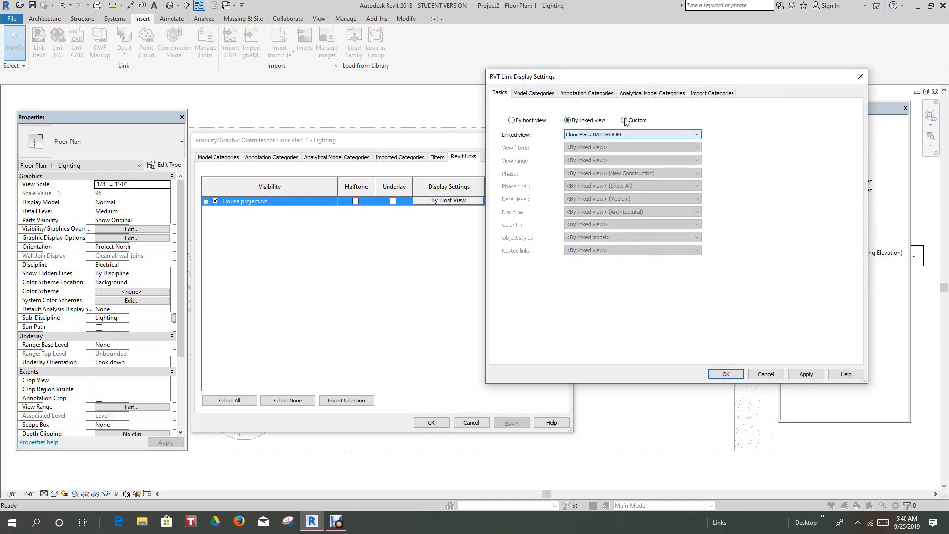
Step: Set the link's model categories to Custom, hide Furniture and Furniture Systems, and apply the changes
click(538, 94)
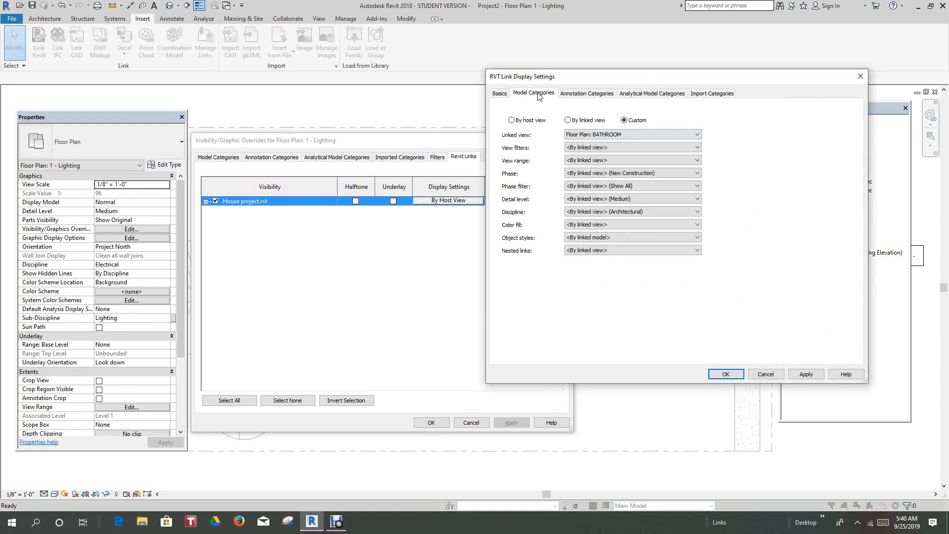
click(675, 109)
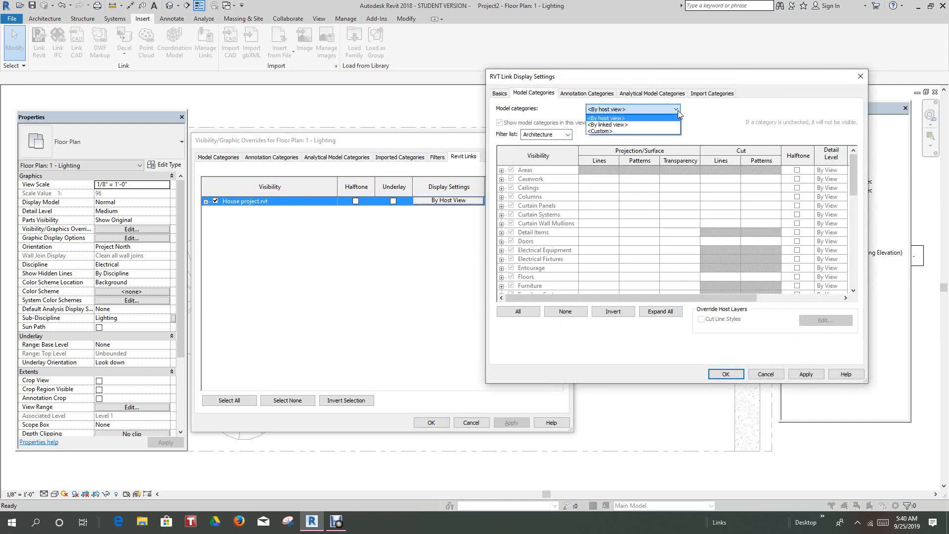
click(603, 131)
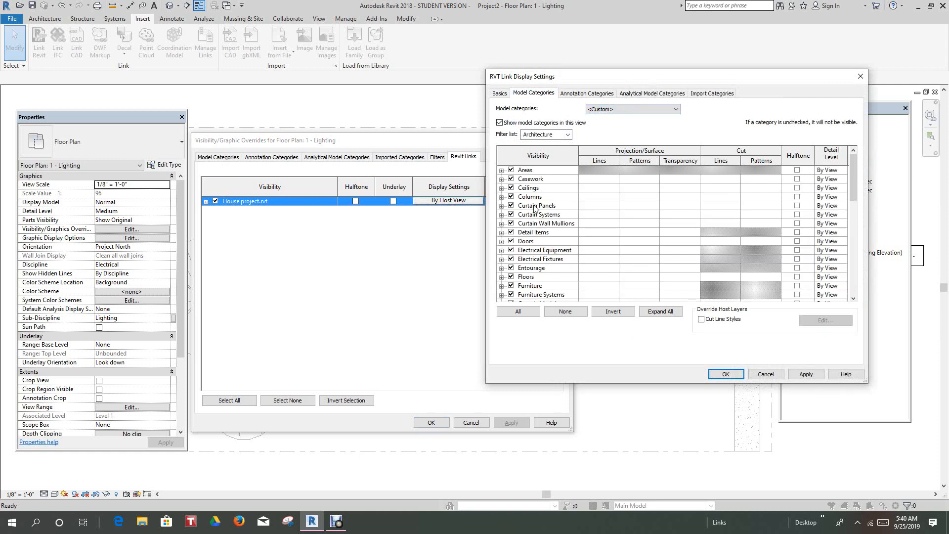
scroll(540, 237, down, 5)
scroll(538, 238, down, 4)
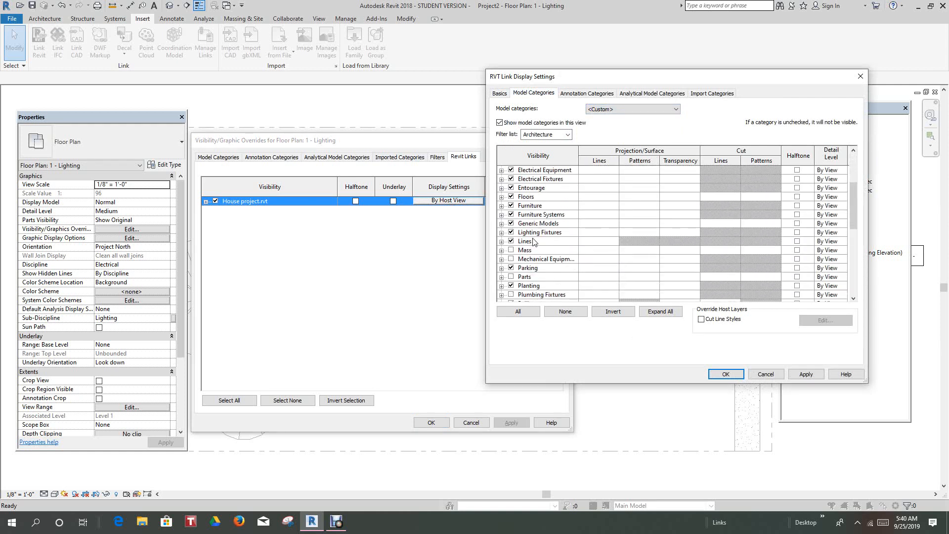
scroll(533, 242, up, 1)
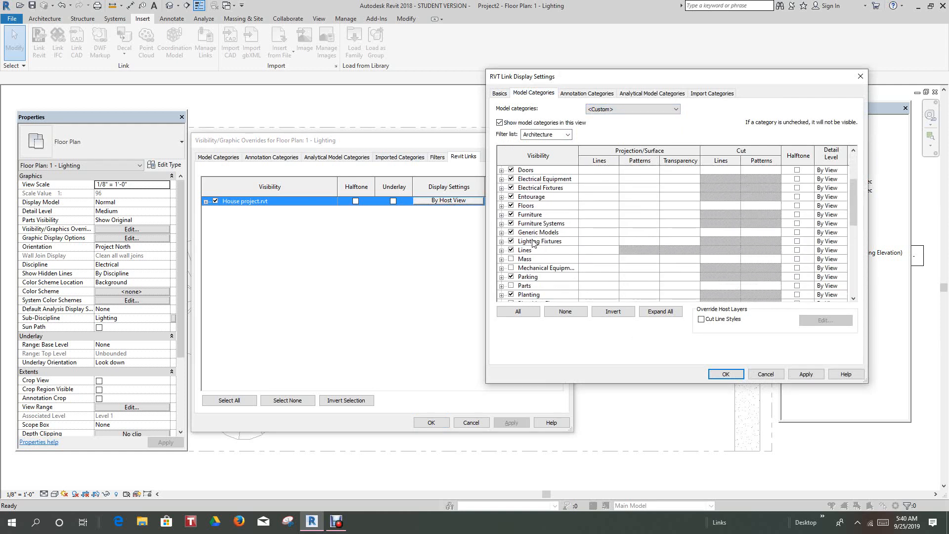
click(512, 215)
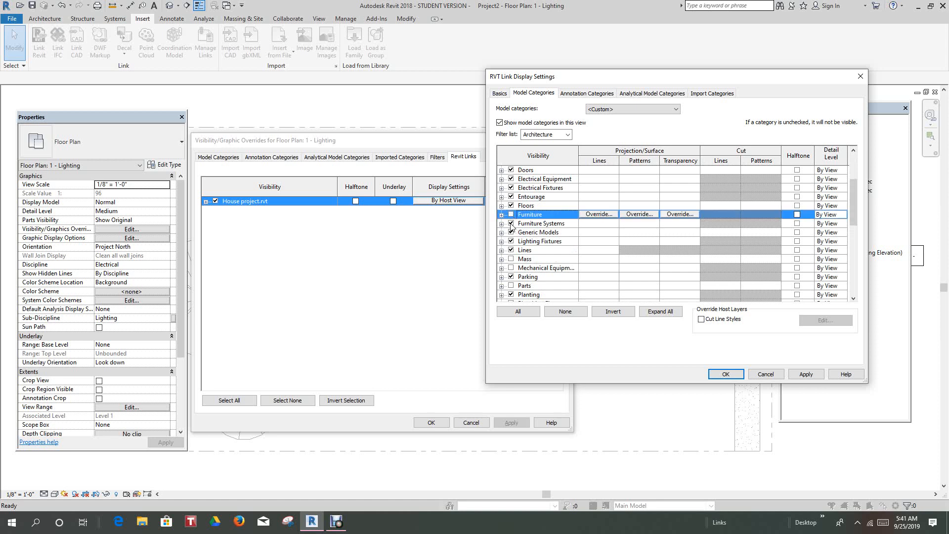
click(511, 223)
scroll(533, 227, down, 2)
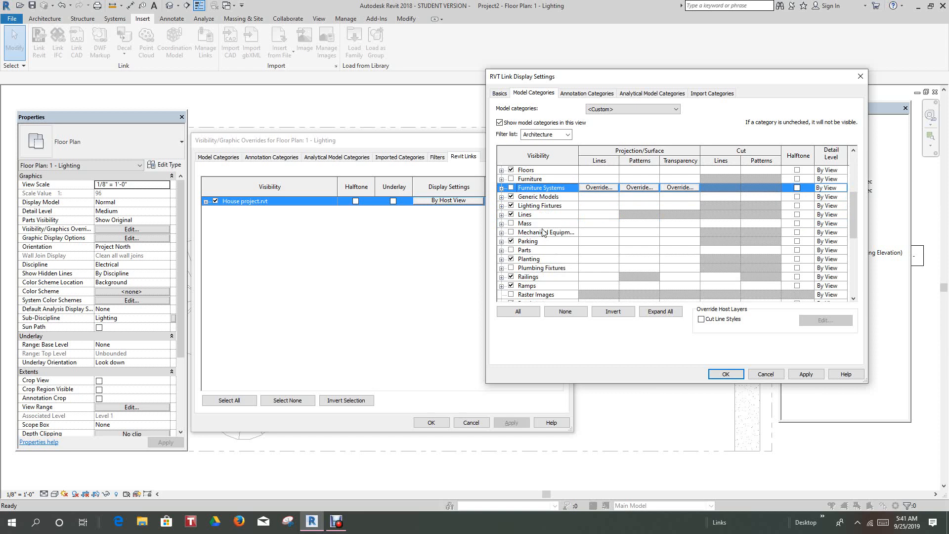
scroll(542, 233, down, 1)
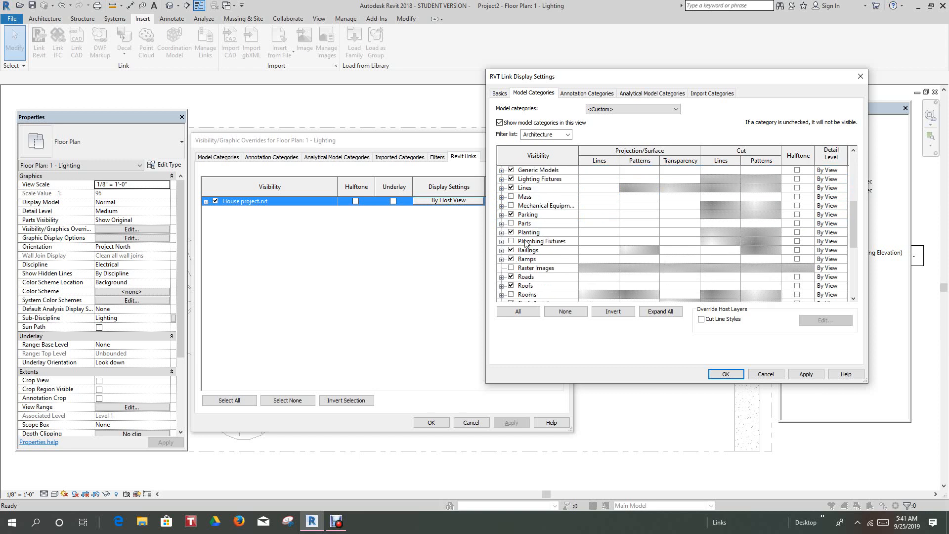
click(810, 374)
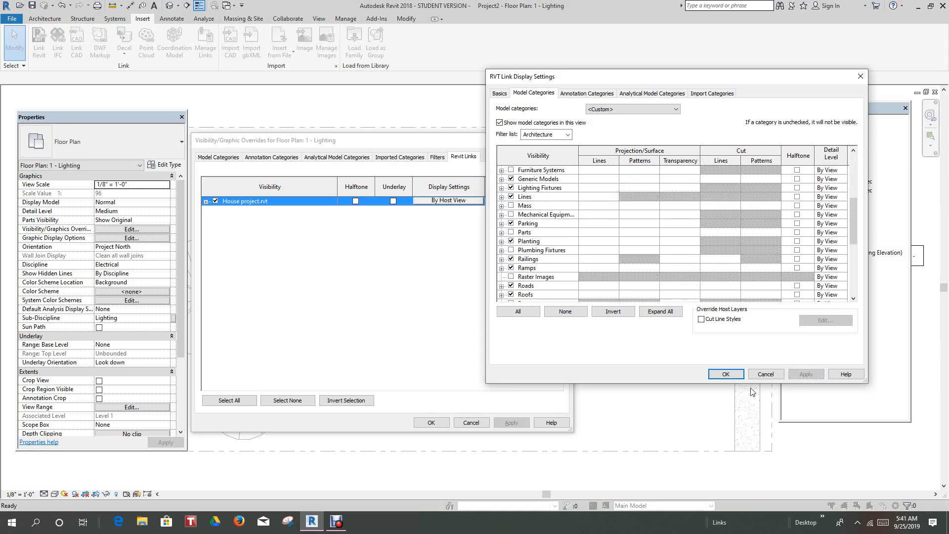
Step: Confirm the House project.rvt link's custom display settings and the view's visibility/graphic overrides
click(725, 374)
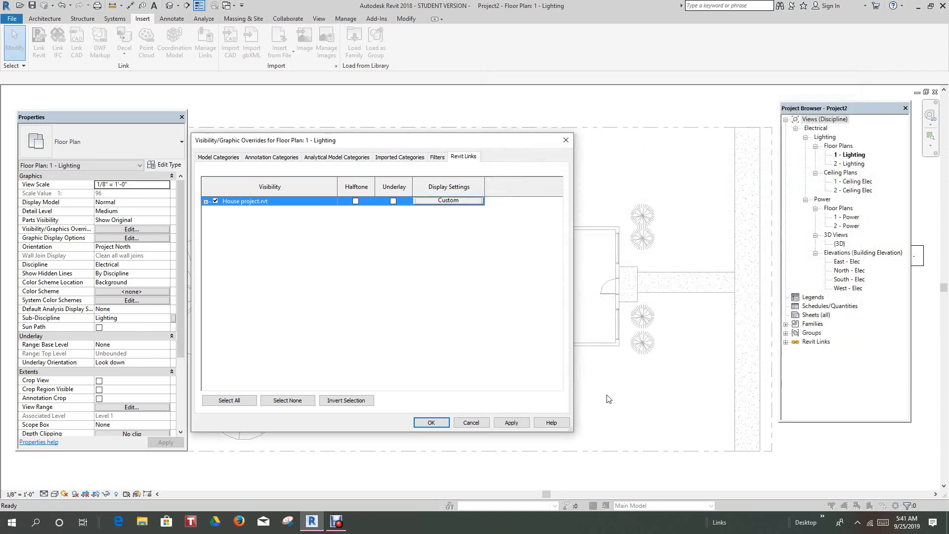
click(431, 422)
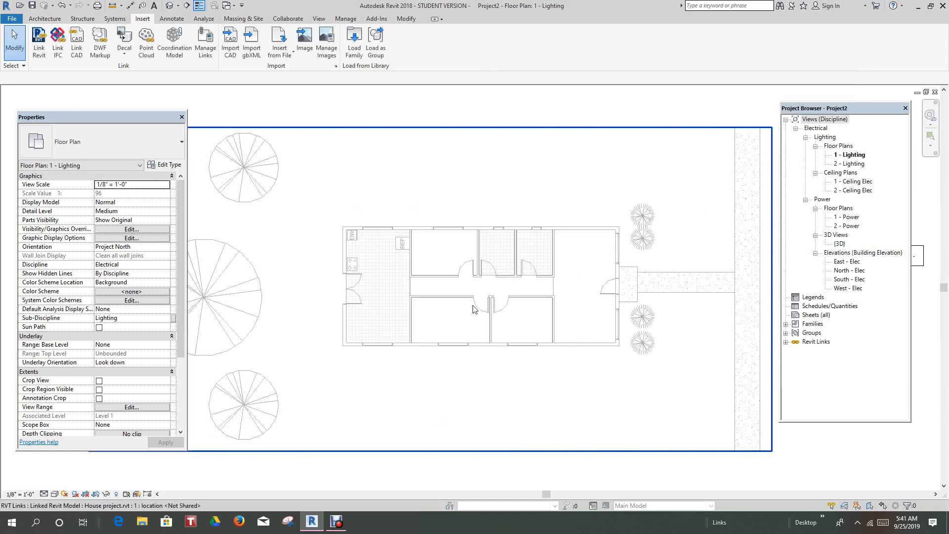
Step: Examine the linked house plan's rooms, doors and fixtures in the 1 - Lighting view, moving the properties palette farther from the drawing
scroll(477, 279, up, 4)
scroll(477, 277, up, 4)
scroll(477, 277, down, 5)
middle_drag(491, 290, 511, 275)
scroll(504, 273, down, 1)
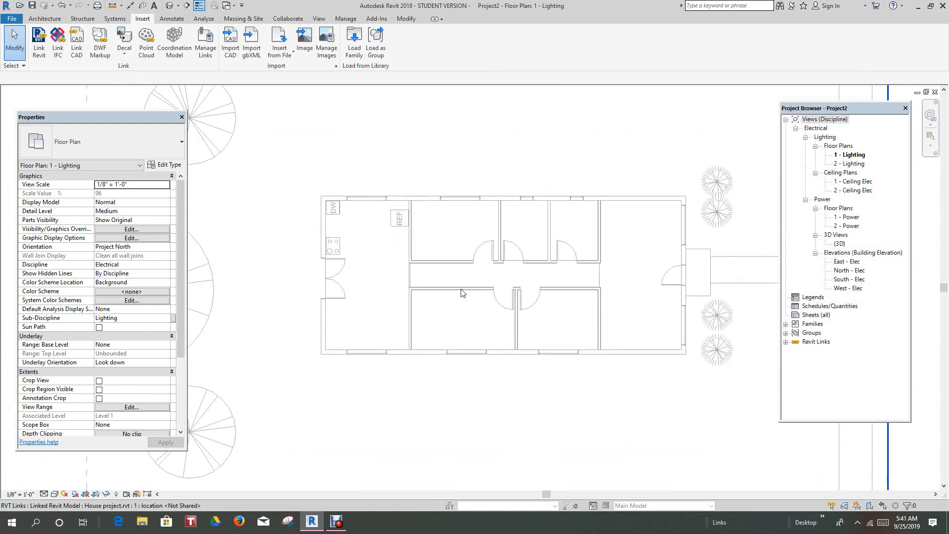
scroll(456, 303, down, 1)
scroll(474, 297, up, 2)
scroll(509, 297, down, 1)
scroll(526, 295, up, 1)
middle_drag(525, 295, 500, 324)
scroll(491, 322, down, 1)
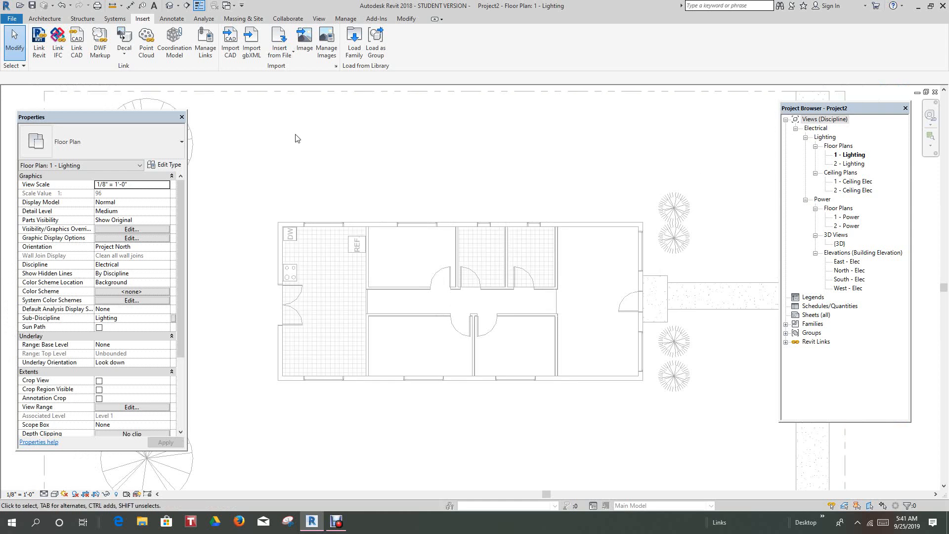
drag(136, 120, 126, 122)
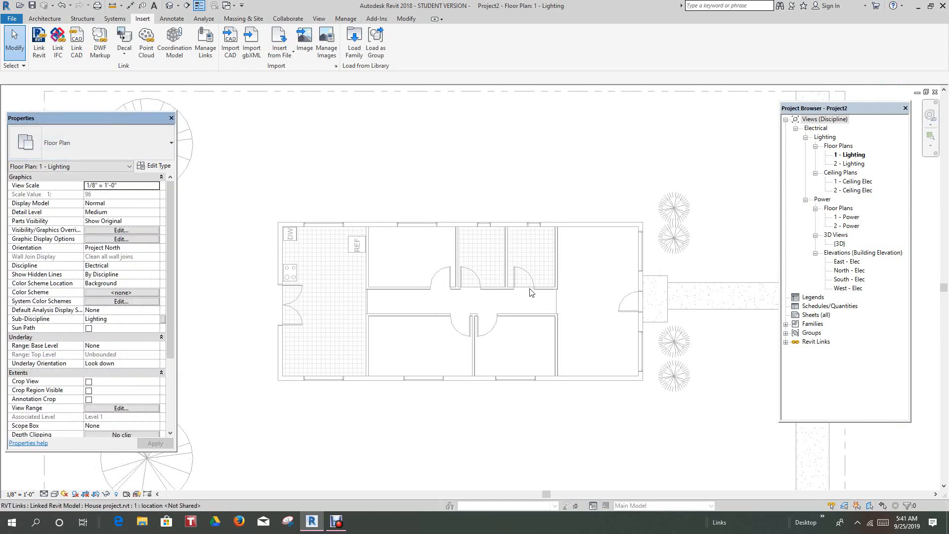
scroll(530, 292, up, 2)
scroll(539, 297, down, 1)
middle_drag(540, 297, 535, 300)
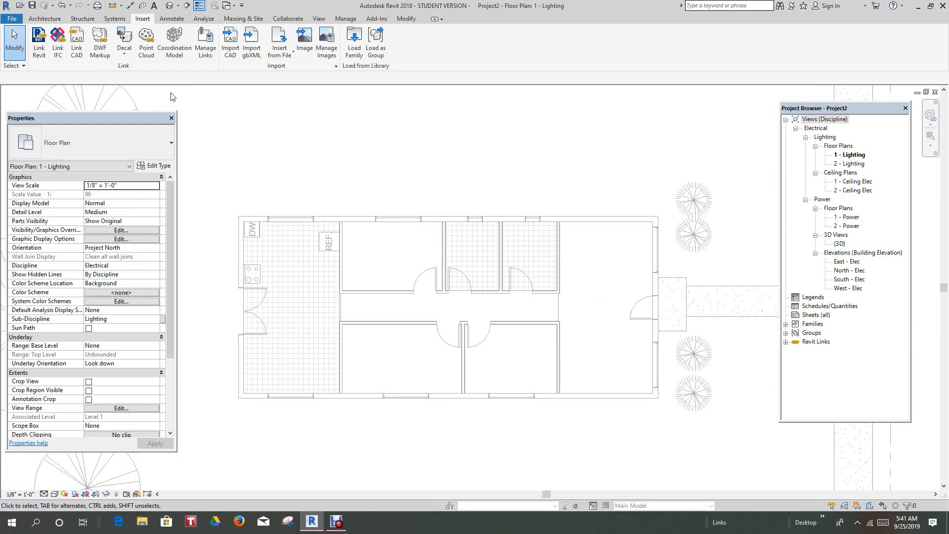
Step: Place Standard Duplex Receptacle electrical fixtures on the four sides of the large room at the house's front entrance
click(115, 19)
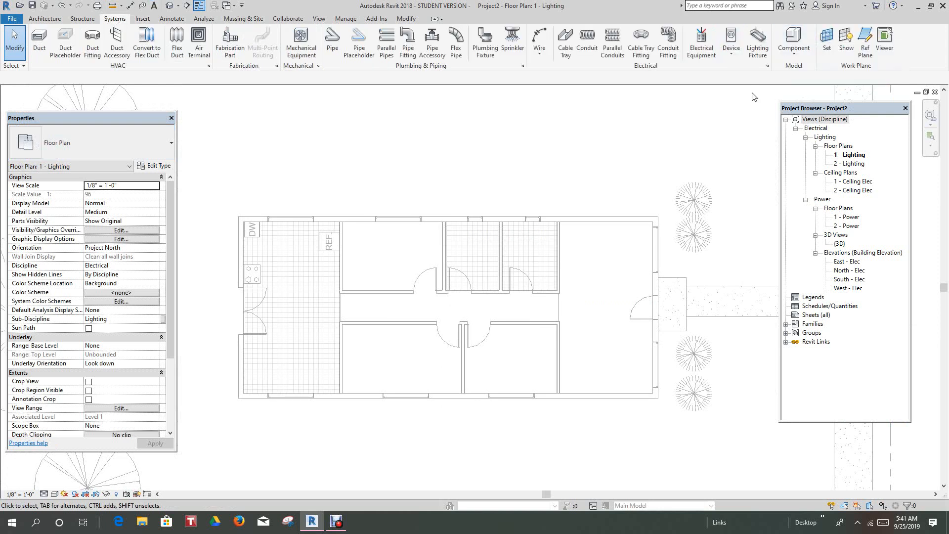
click(732, 58)
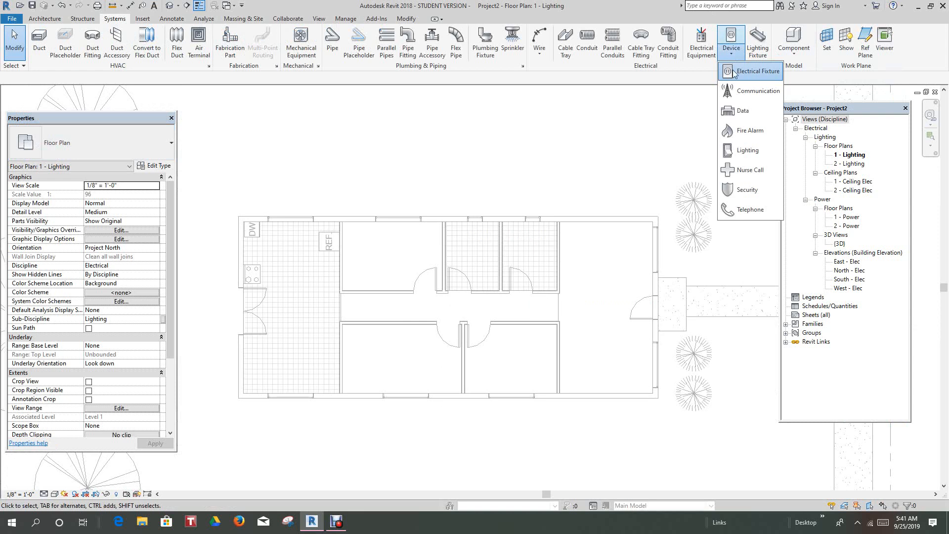
click(745, 77)
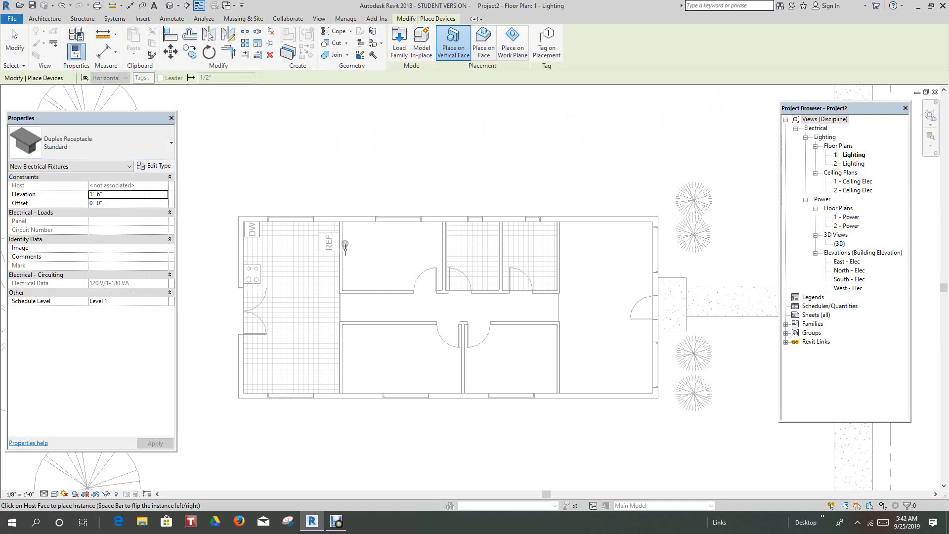
click(172, 143)
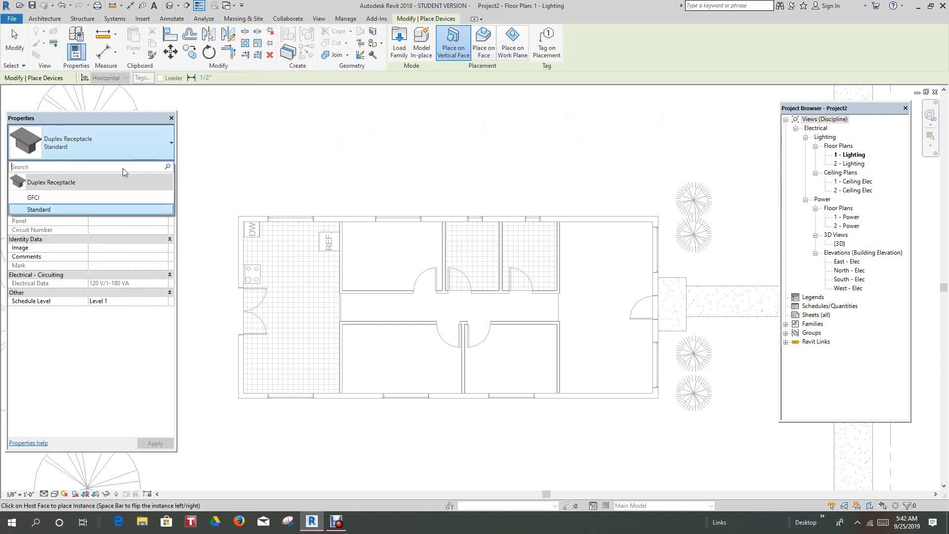
click(61, 210)
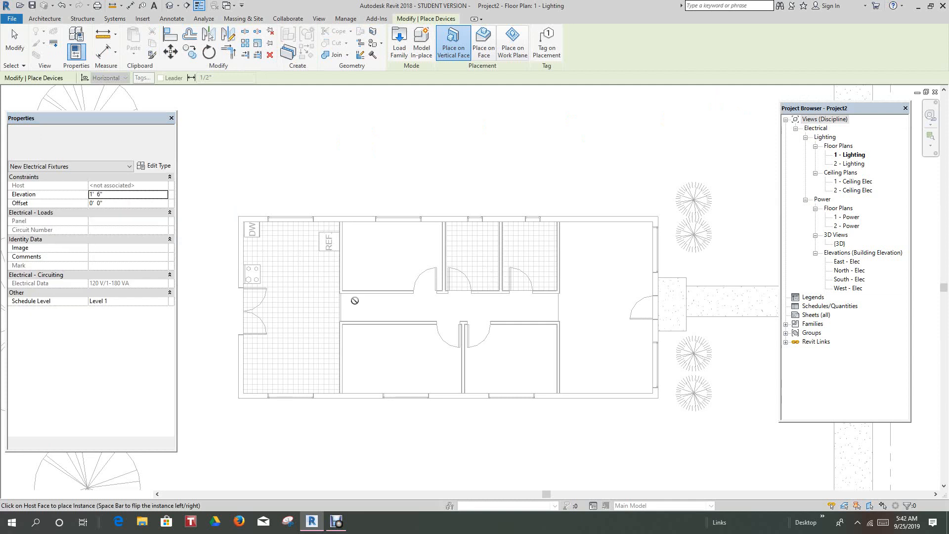
scroll(600, 225, up, 2)
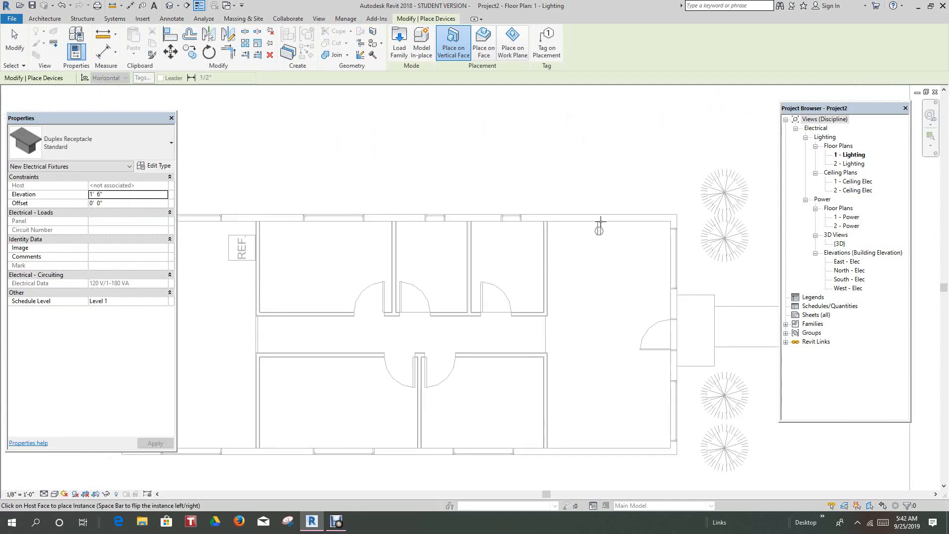
scroll(600, 221, up, 1)
click(609, 222)
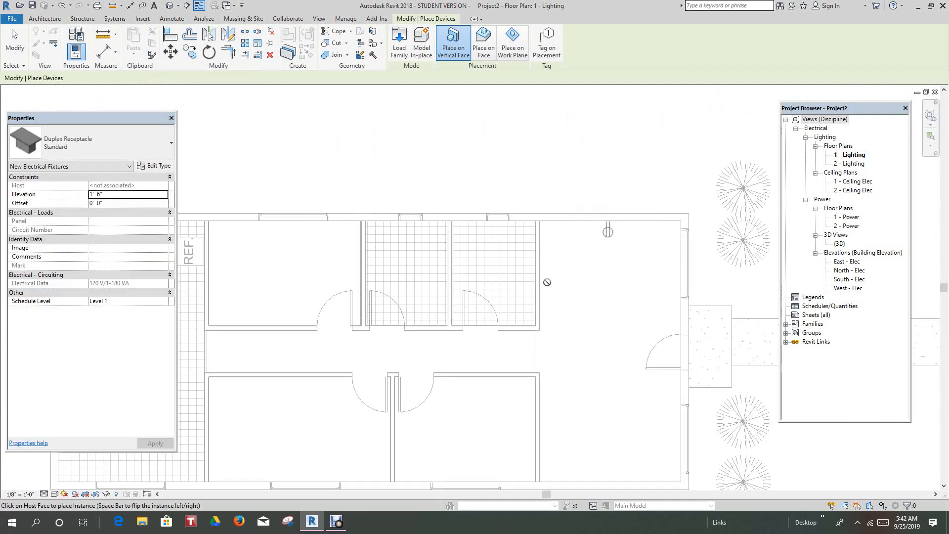
scroll(628, 286, down, 2)
click(541, 288)
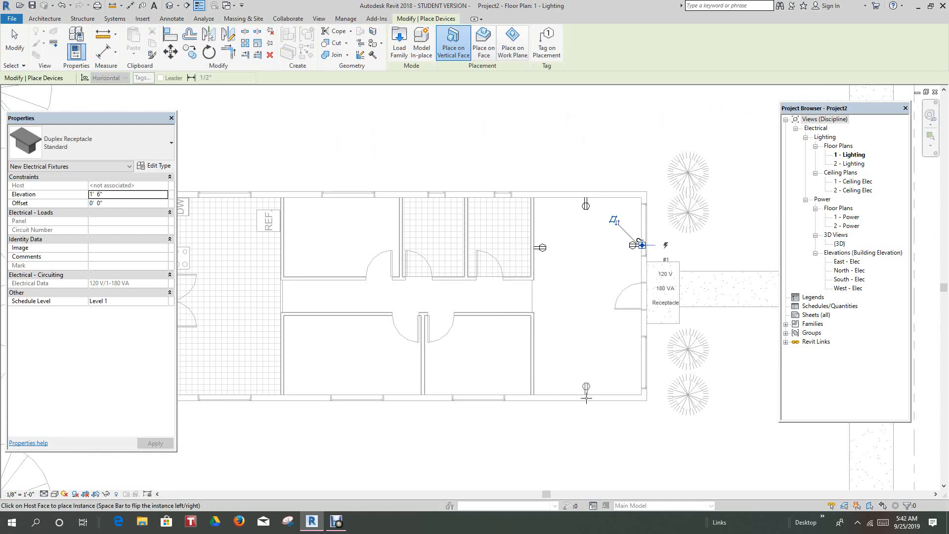
click(641, 244)
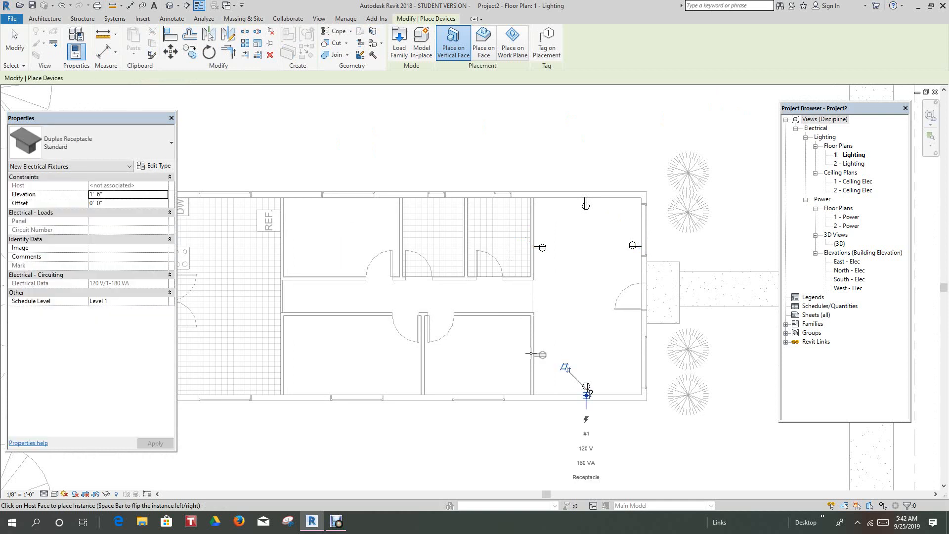
click(586, 394)
Step: Place Standard duplex receptacles on both side walls of the adjoining lower bedroom and upper tiled room, plus one in the next tiled room
click(530, 350)
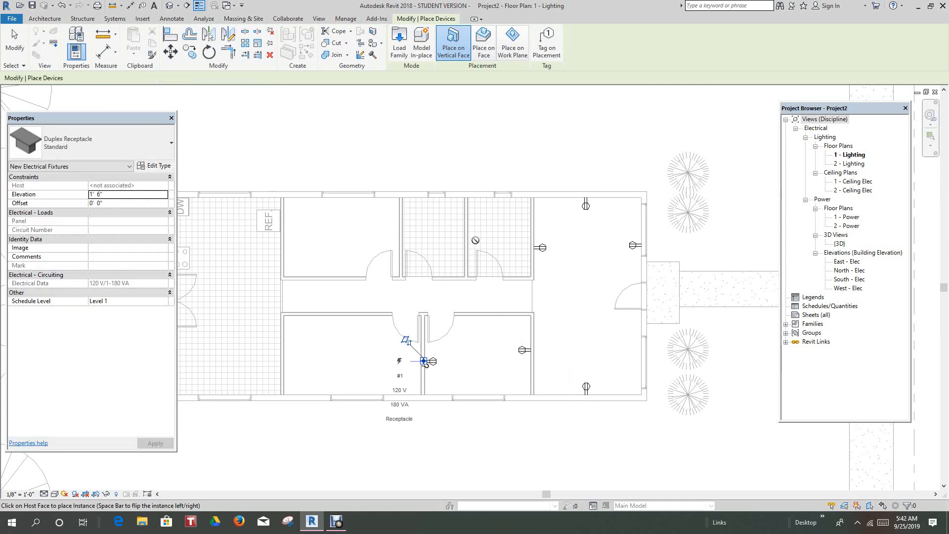
click(424, 361)
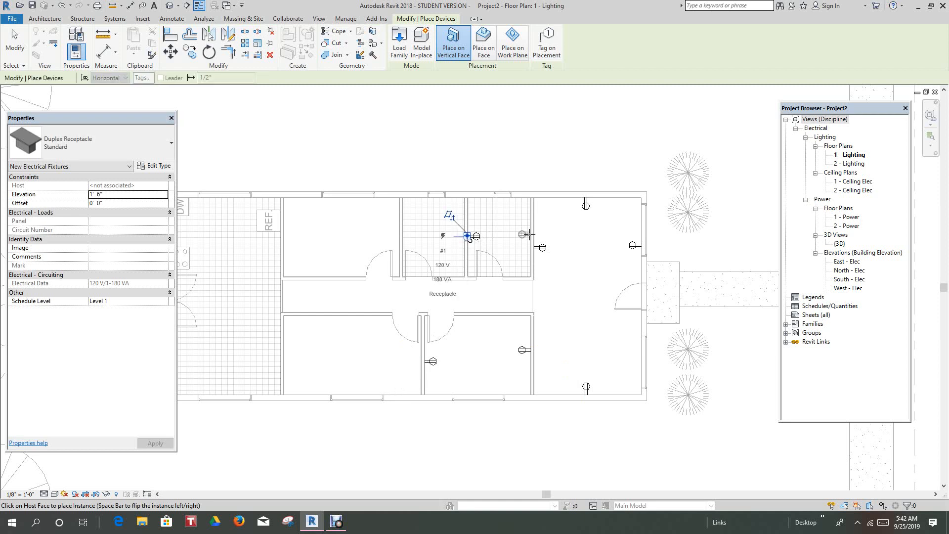
click(528, 234)
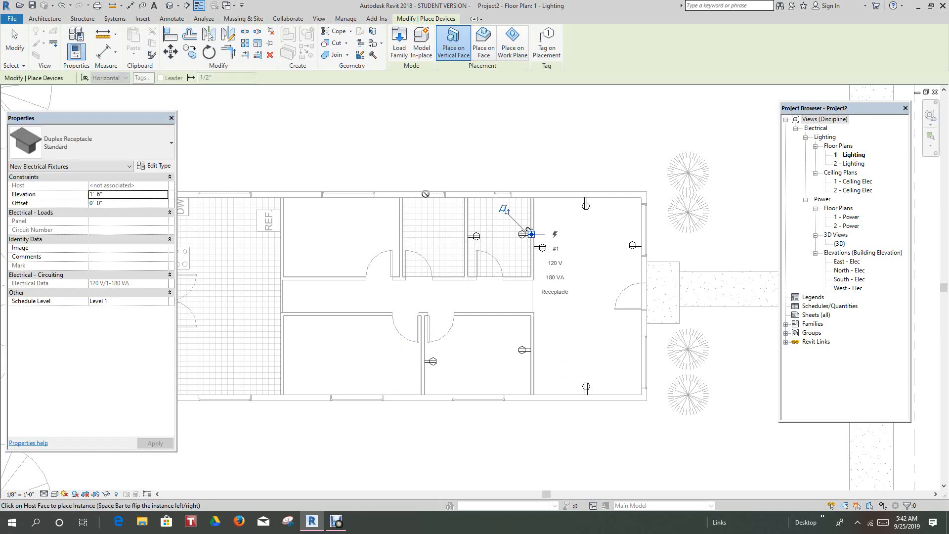
right_click(406, 235)
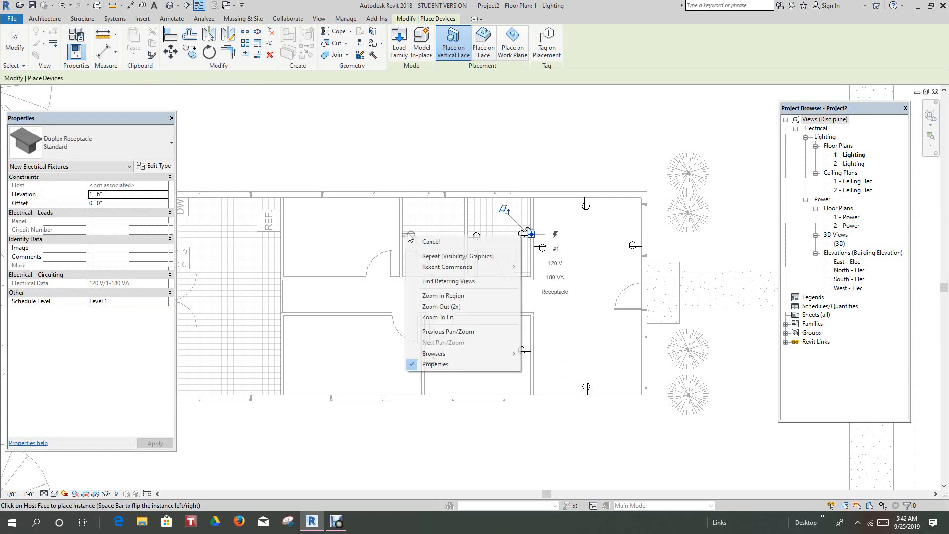
click(431, 242)
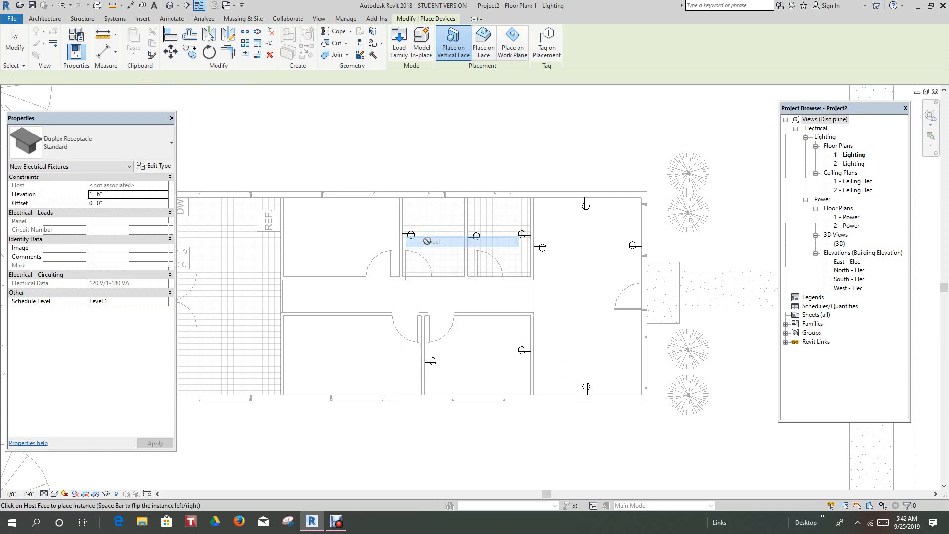
right_click(364, 166)
click(379, 174)
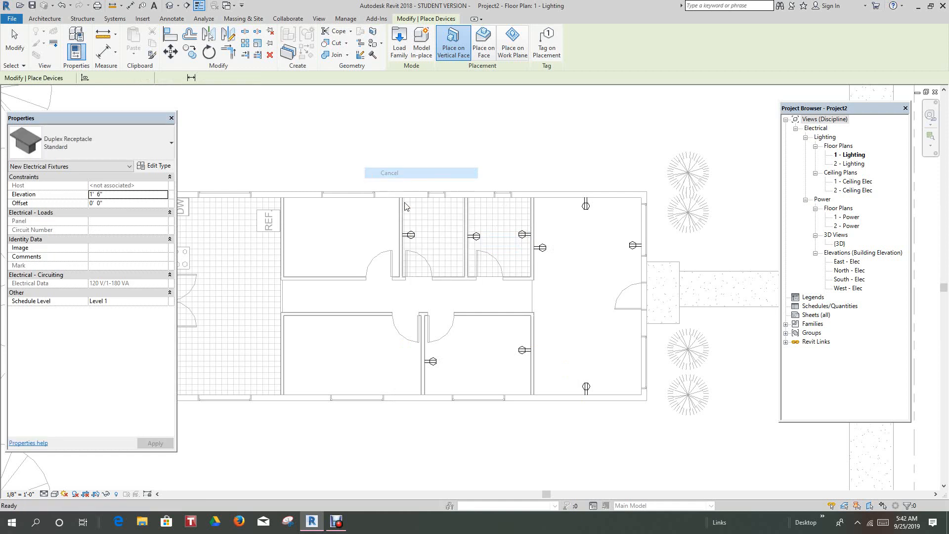
Step: Change the receptacle in the tiled room nearest the kitchen to the Duplex Receptacle GFCI type
click(410, 236)
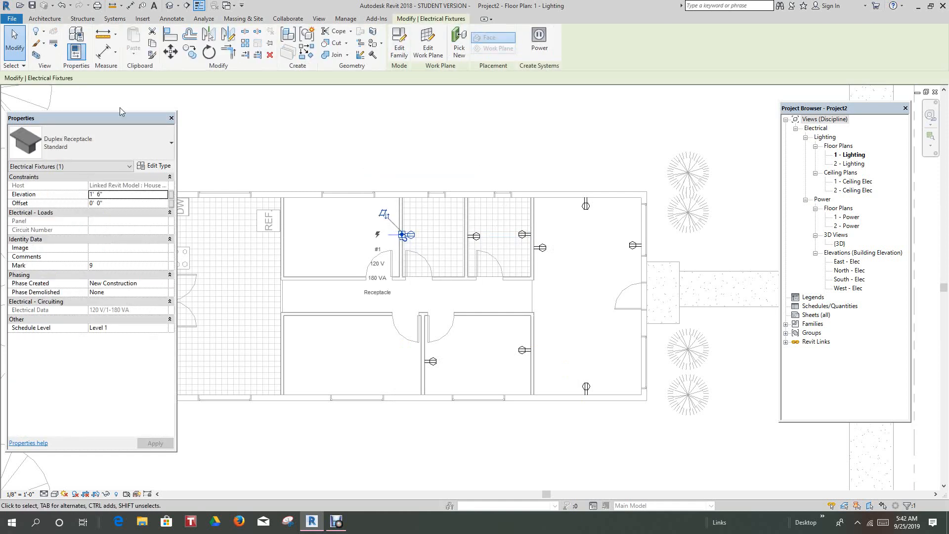
click(171, 143)
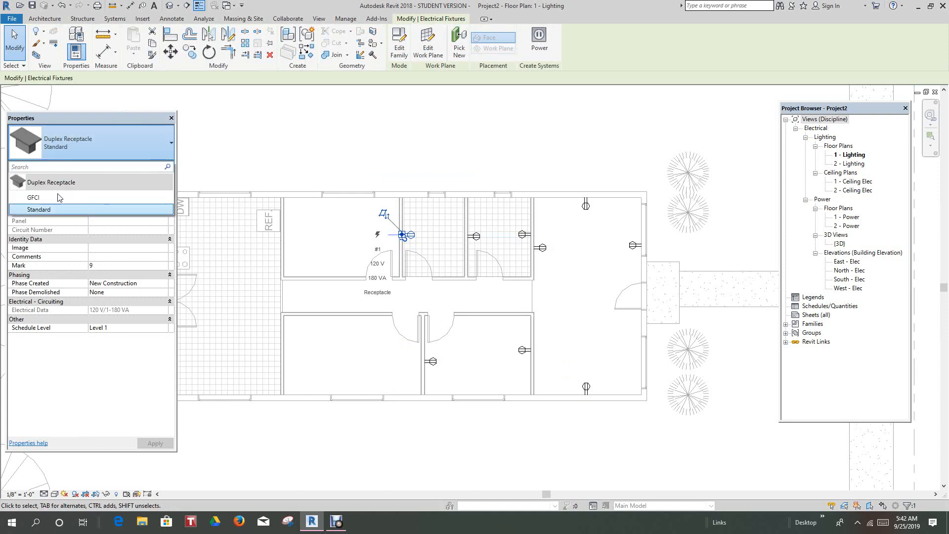
click(54, 196)
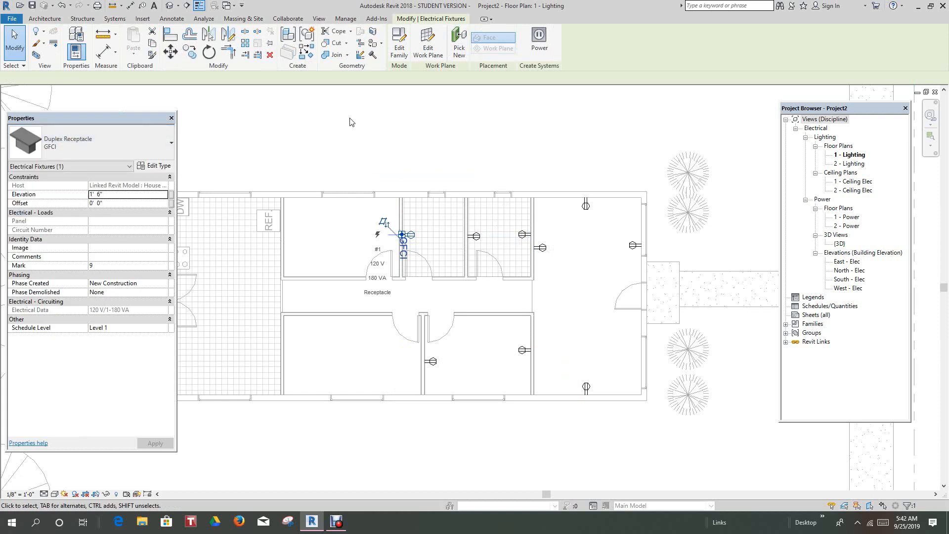
key(Escape)
Step: Place a Standard duplex receptacle on the kitchen's outer wall, below the double door
scroll(465, 215, down, 2)
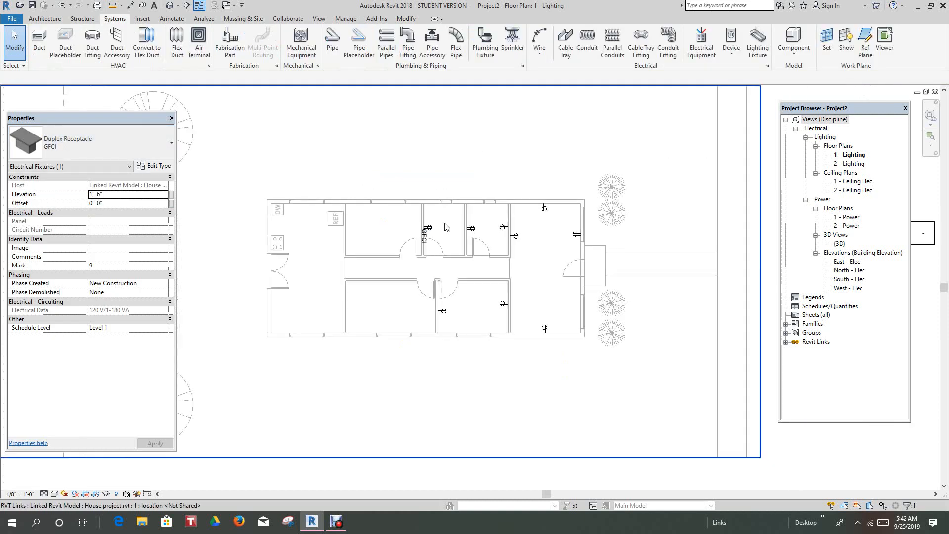
scroll(302, 226, up, 1)
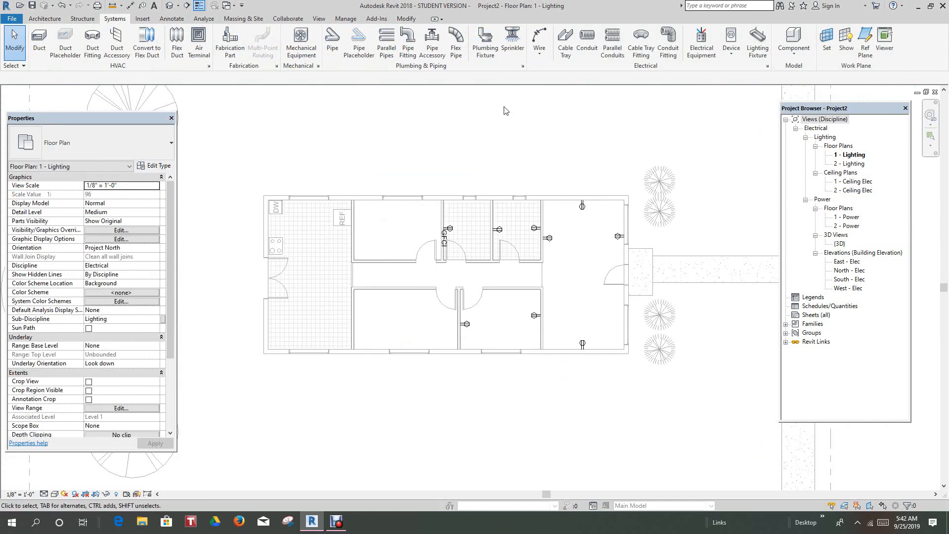
scroll(279, 226, up, 1)
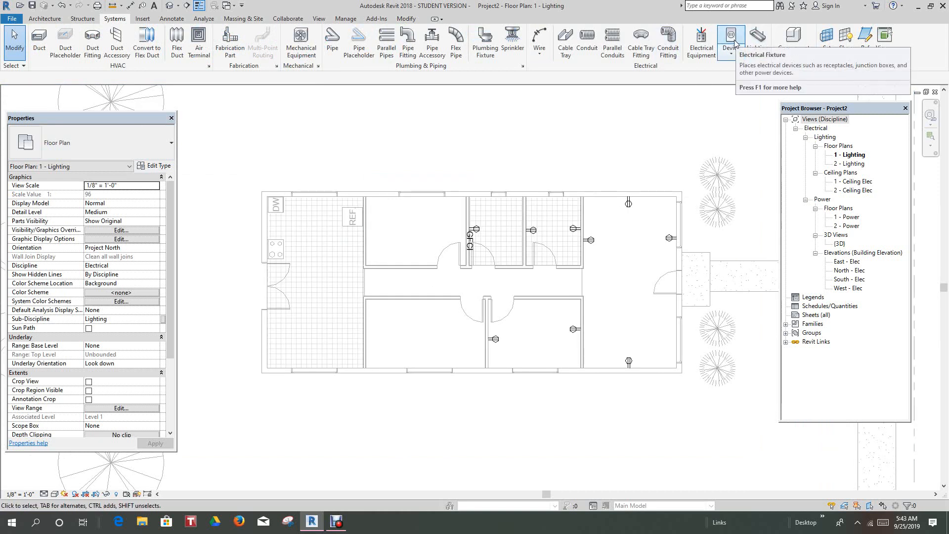
click(734, 55)
click(724, 82)
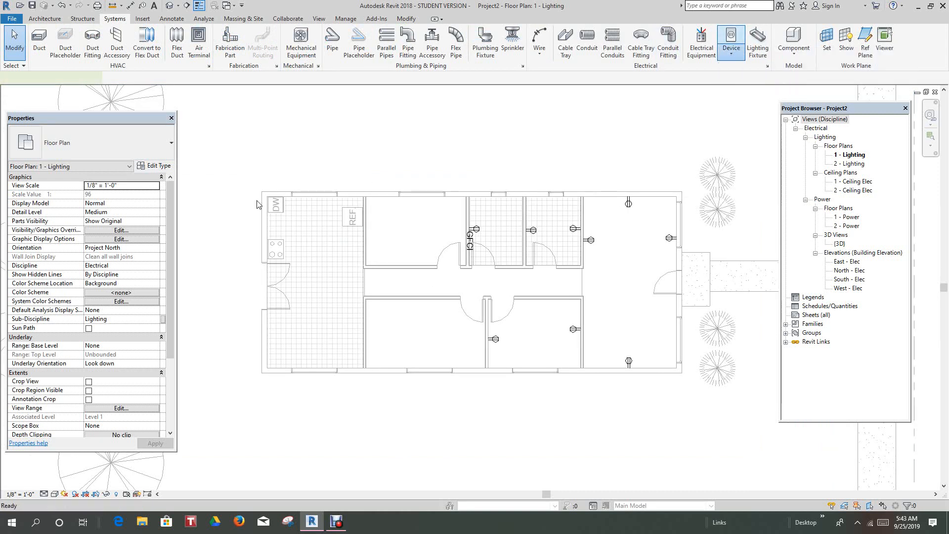
click(267, 329)
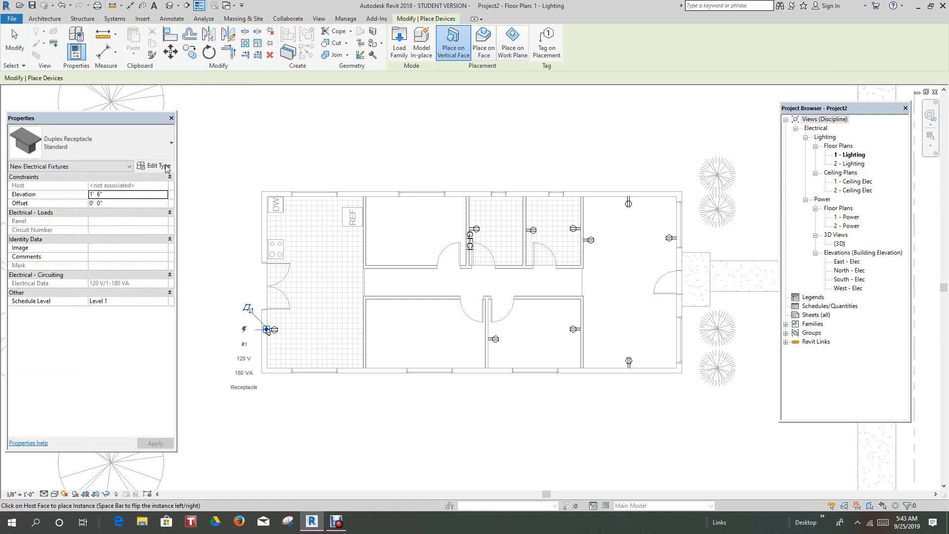
Step: Place a GFCI duplex receptacle at 4' 0" elevation on the kitchen's outer wall, between the dishwasher and the stove
click(172, 144)
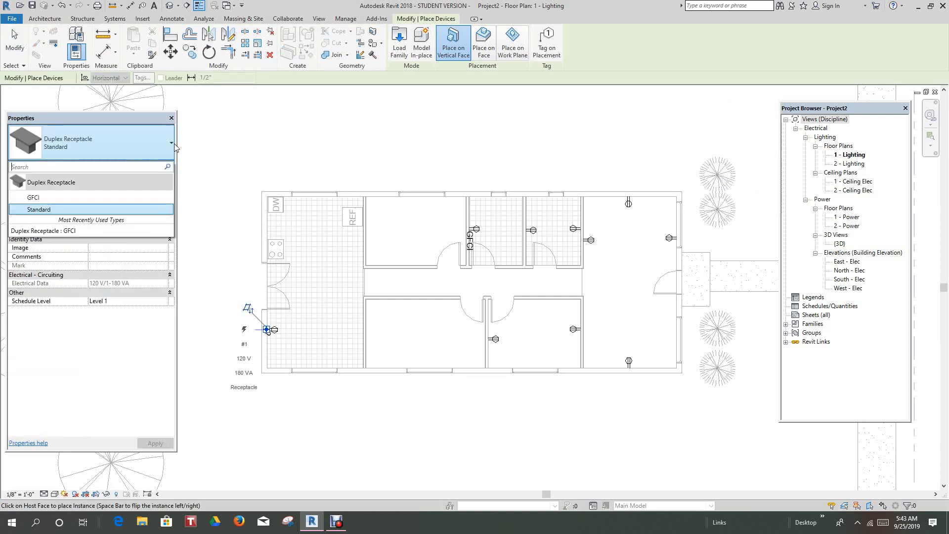
click(81, 204)
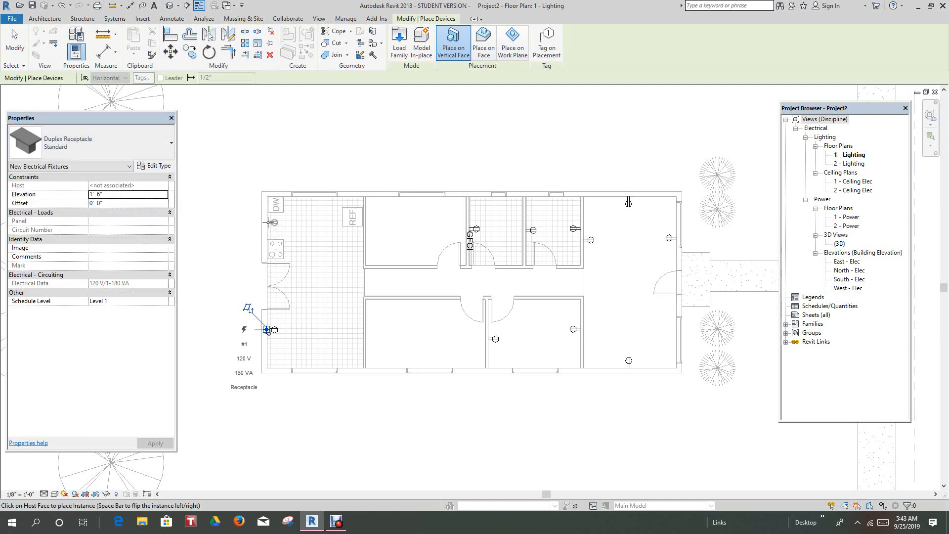
click(172, 143)
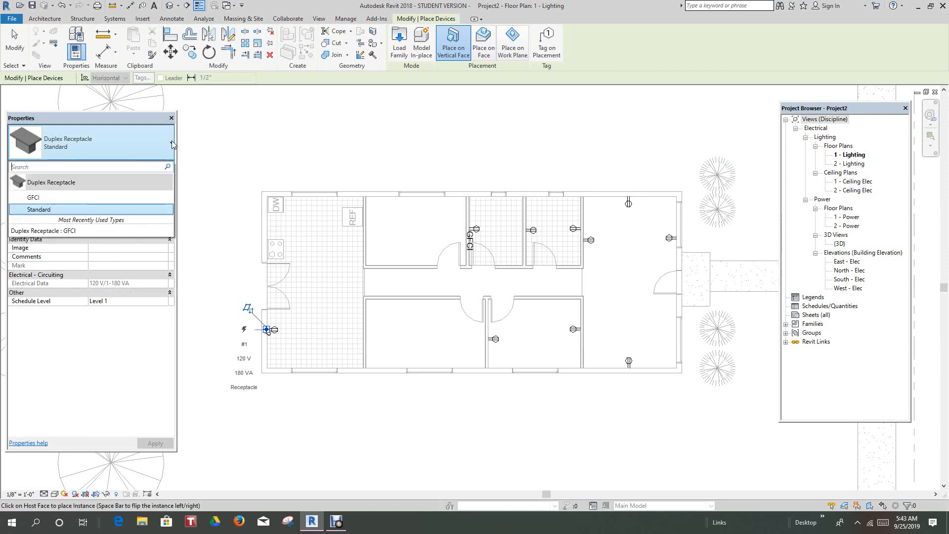
click(48, 198)
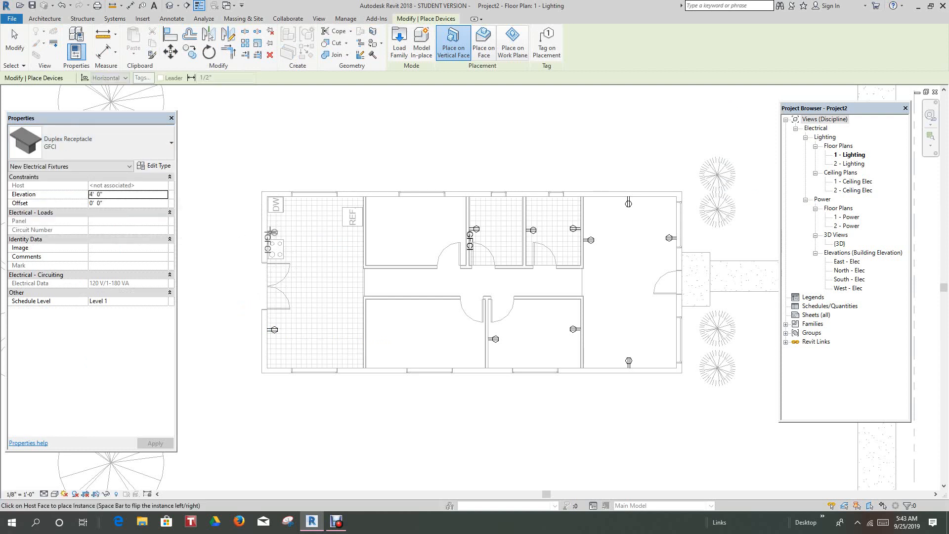
click(266, 227)
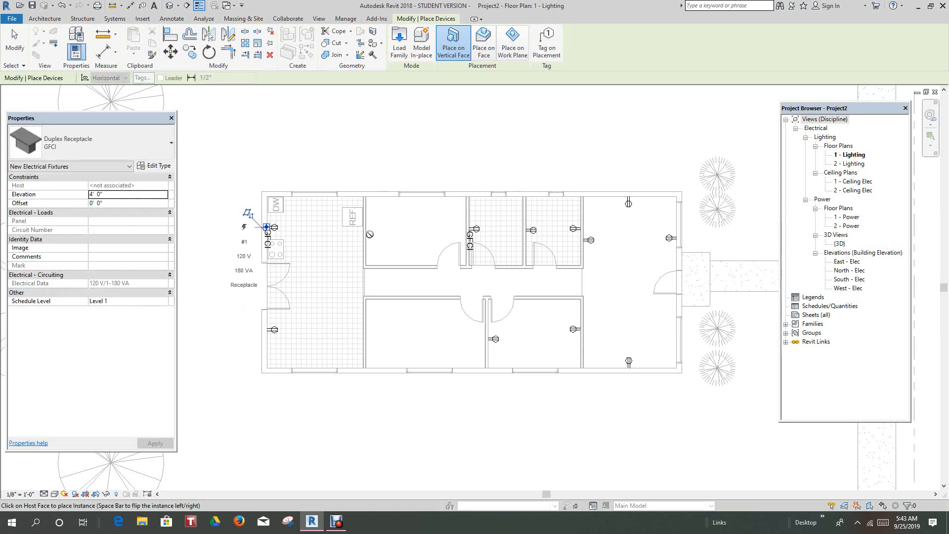
Step: Place Standard duplex receptacles at 1' 6" elevation on both side walls of the upper and lower rooms adjoining the kitchen
click(173, 144)
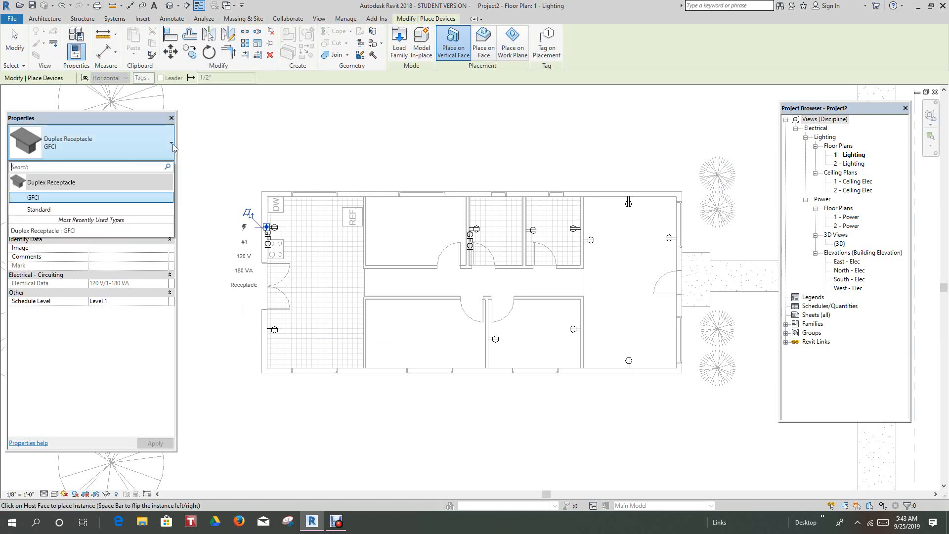
click(101, 209)
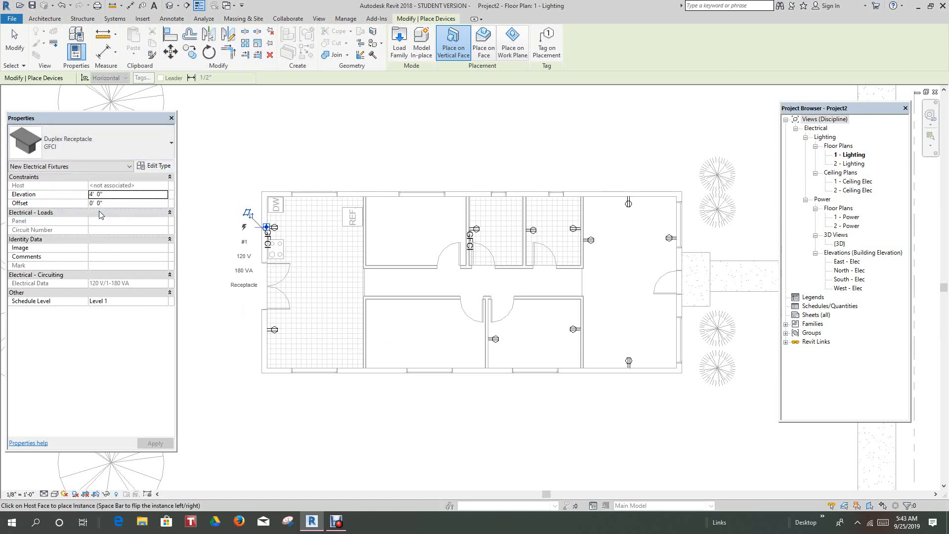
click(366, 234)
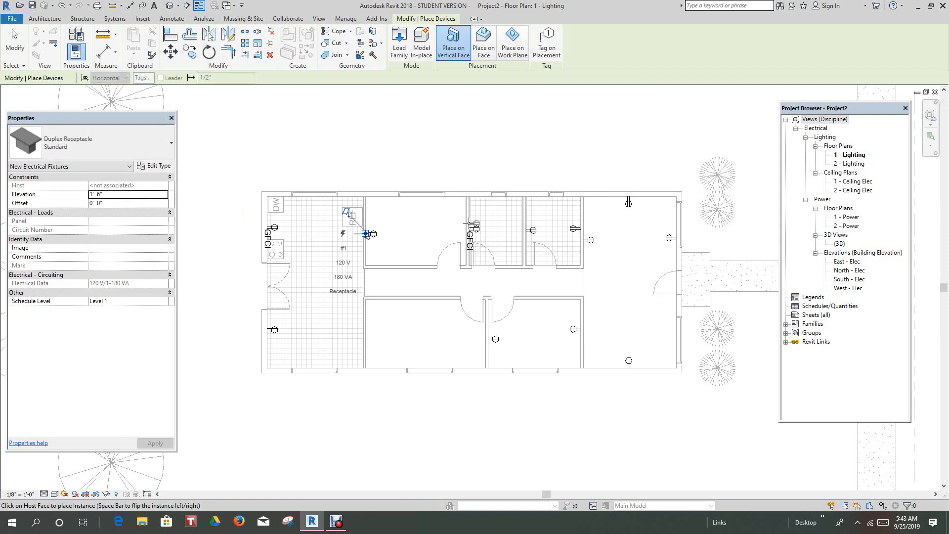
click(460, 222)
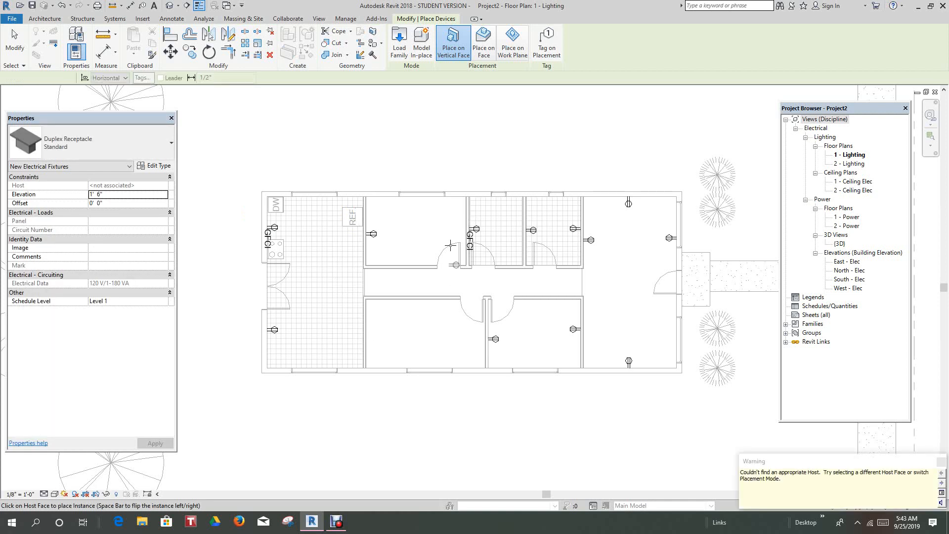
click(367, 329)
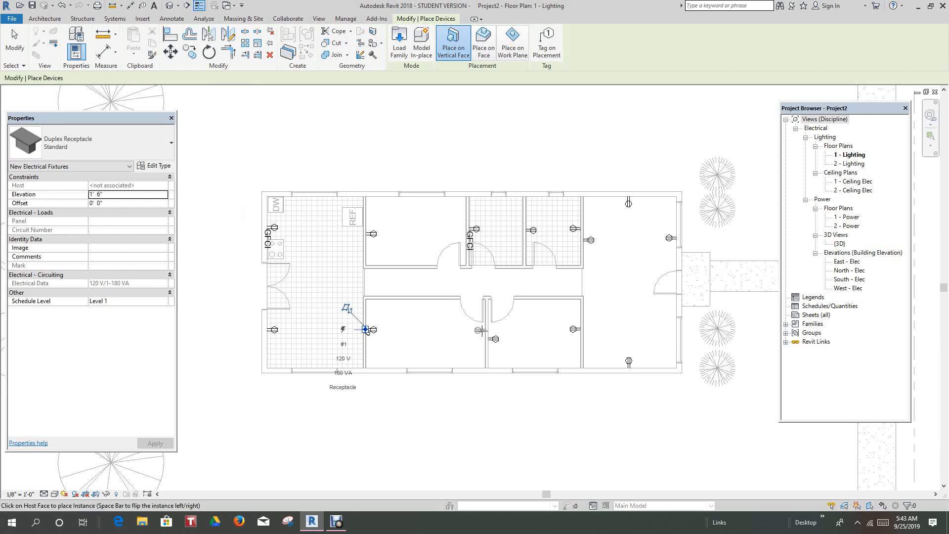
click(464, 223)
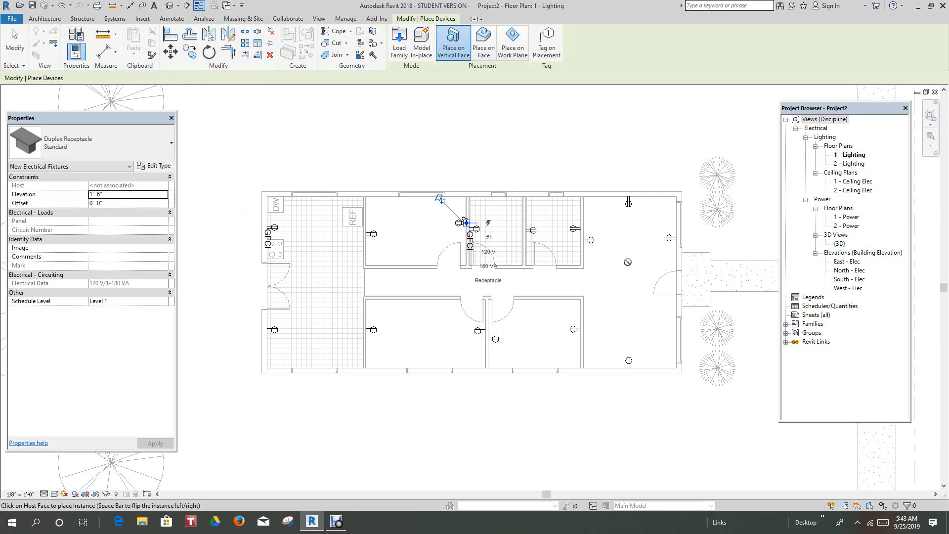
right_click(597, 137)
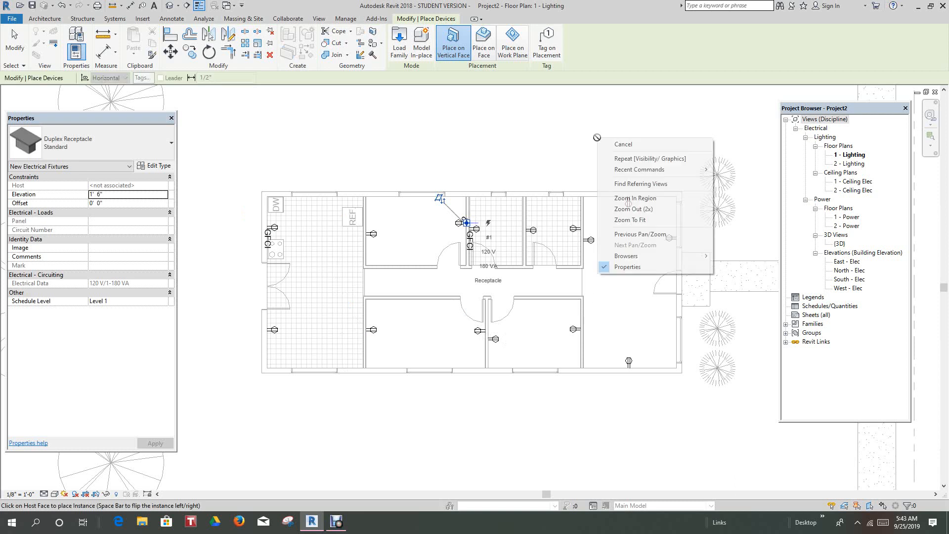
click(598, 146)
scroll(601, 163, up, 3)
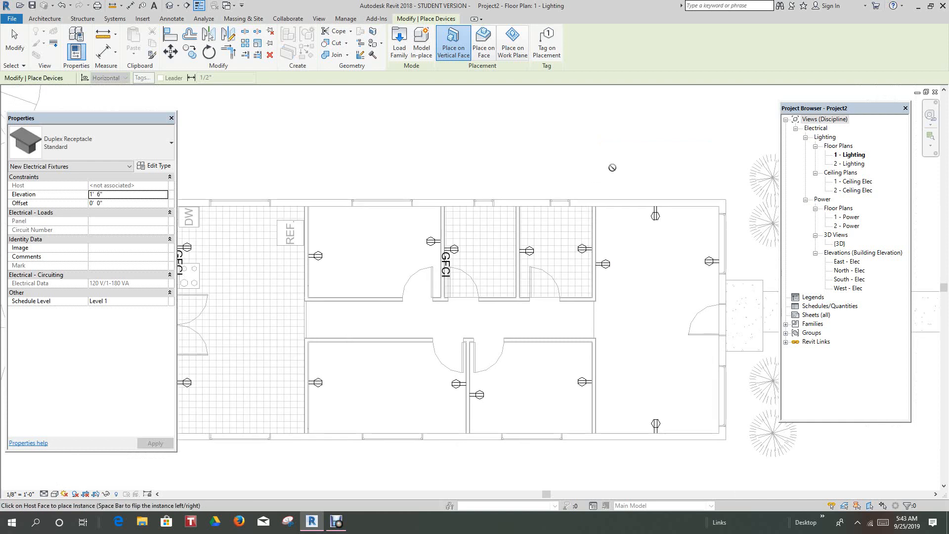
scroll(485, 169, down, 2)
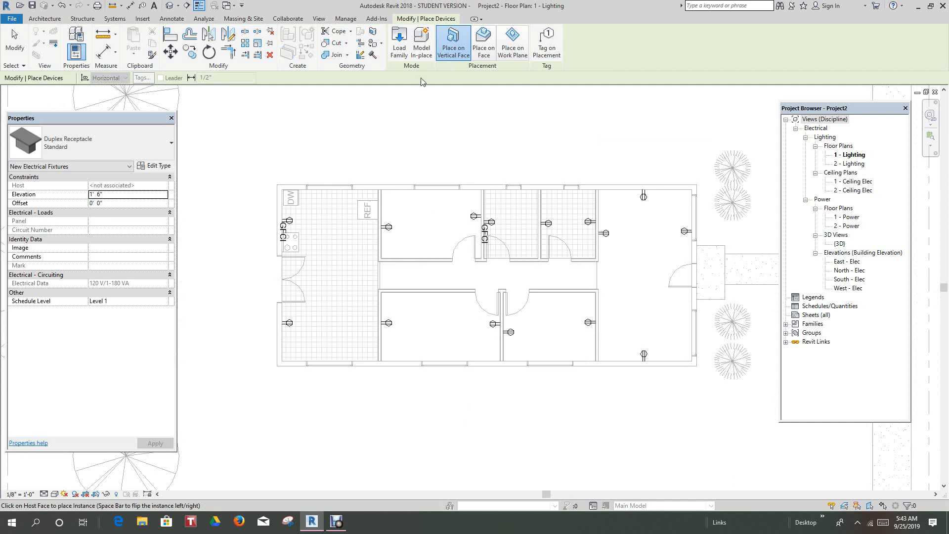
Step: Start placing electrical equipment and review the properties of the 208V MLO 100 A lighting and appliance panelboard
click(115, 19)
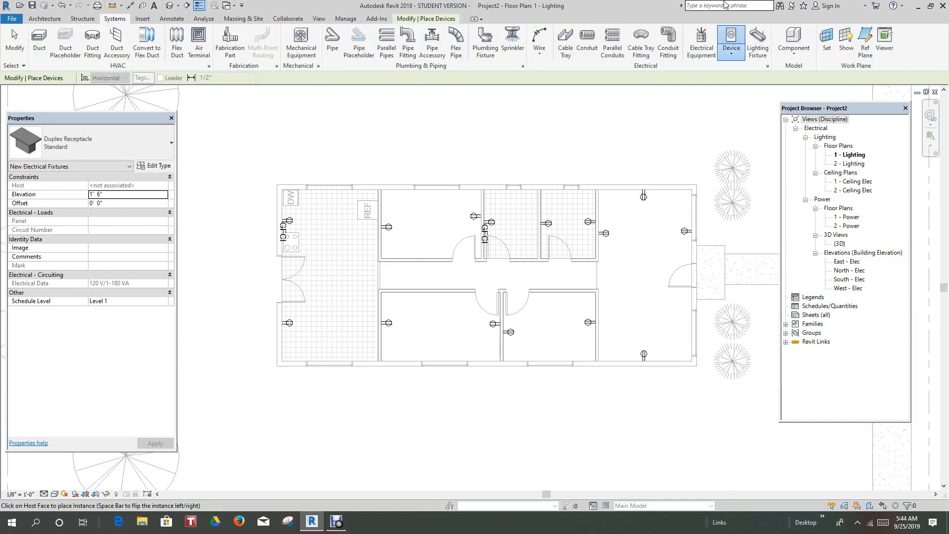
click(704, 39)
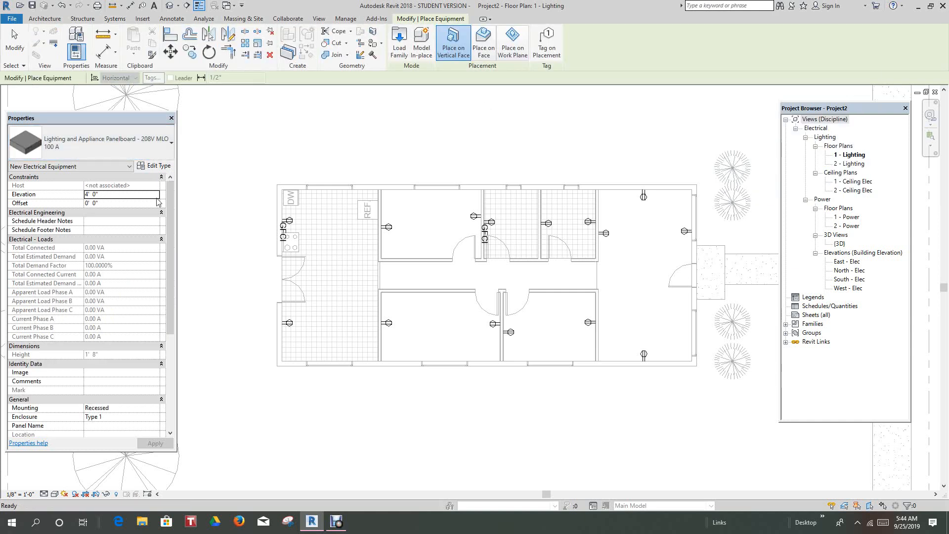
scroll(169, 193, down, 4)
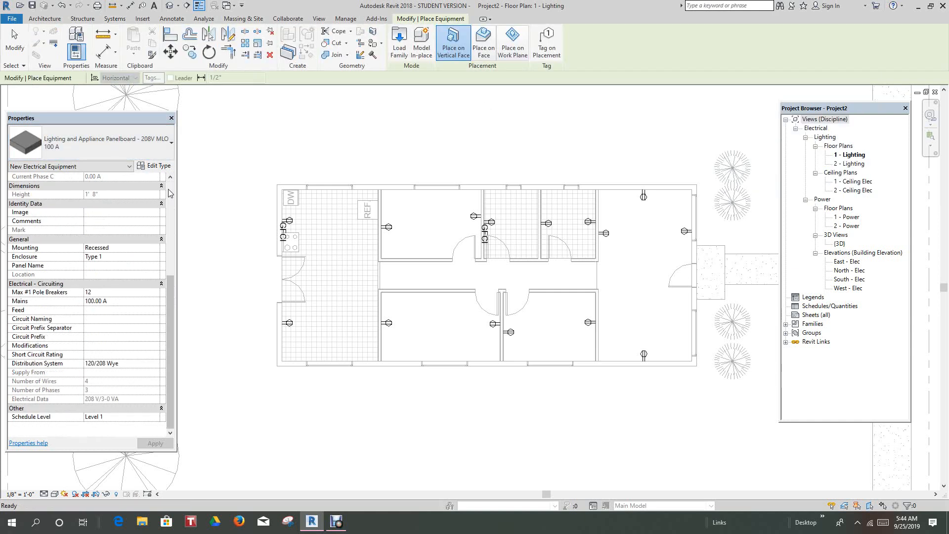
scroll(169, 193, up, 4)
scroll(238, 144, up, 2)
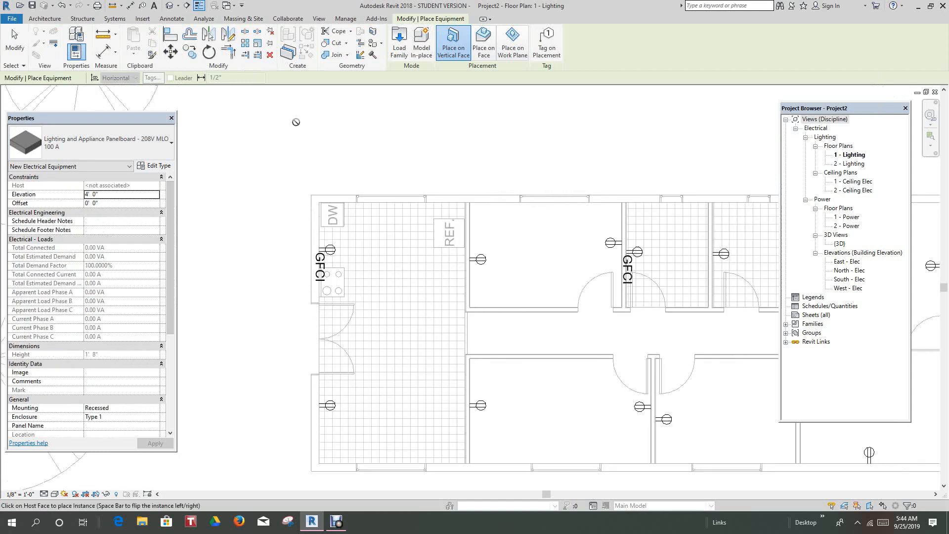
Step: Load the family Lighting and Appliance Panelboard - 208V MCB - Surface.rfa from the US Imperial library's Electrical MEP Distribution folder
click(142, 18)
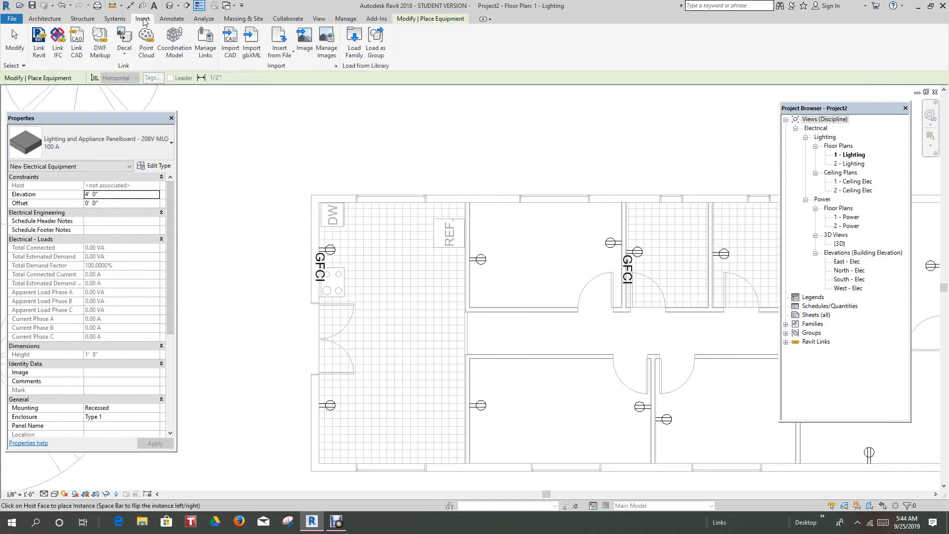
click(354, 53)
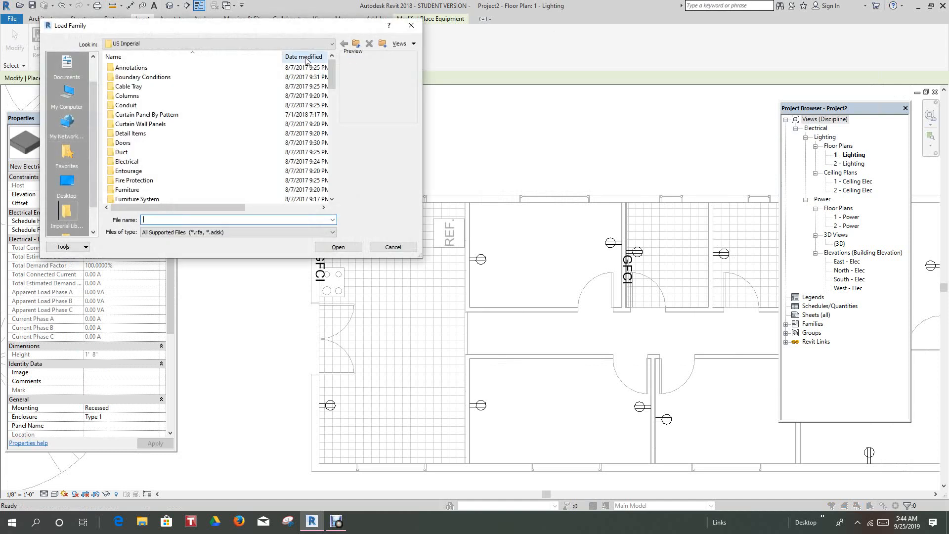
scroll(163, 118, down, 4)
scroll(159, 129, up, 2)
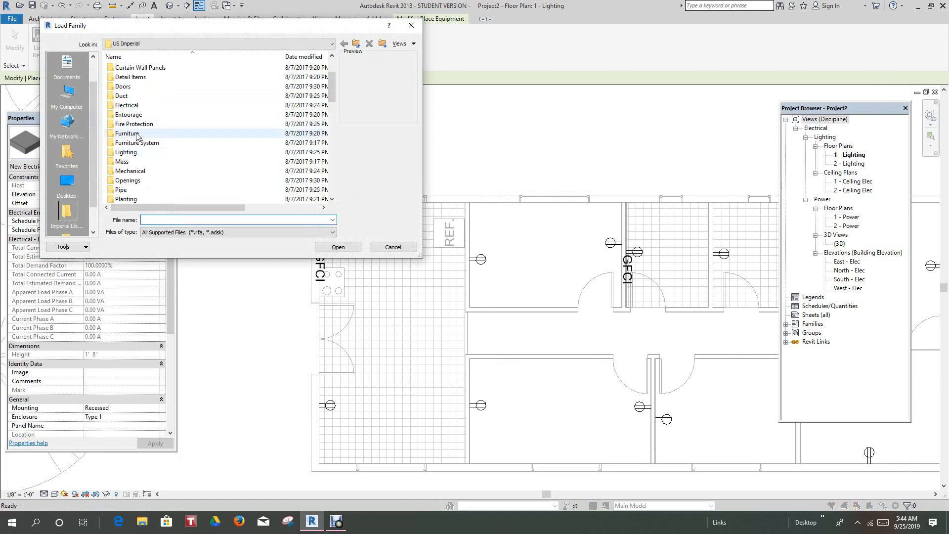
click(138, 106)
double_click(139, 105)
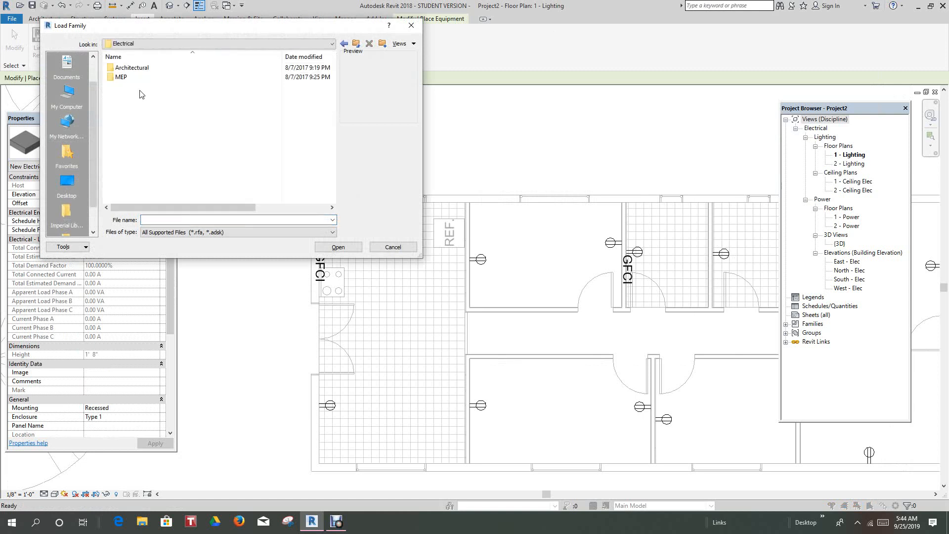
double_click(125, 77)
double_click(127, 78)
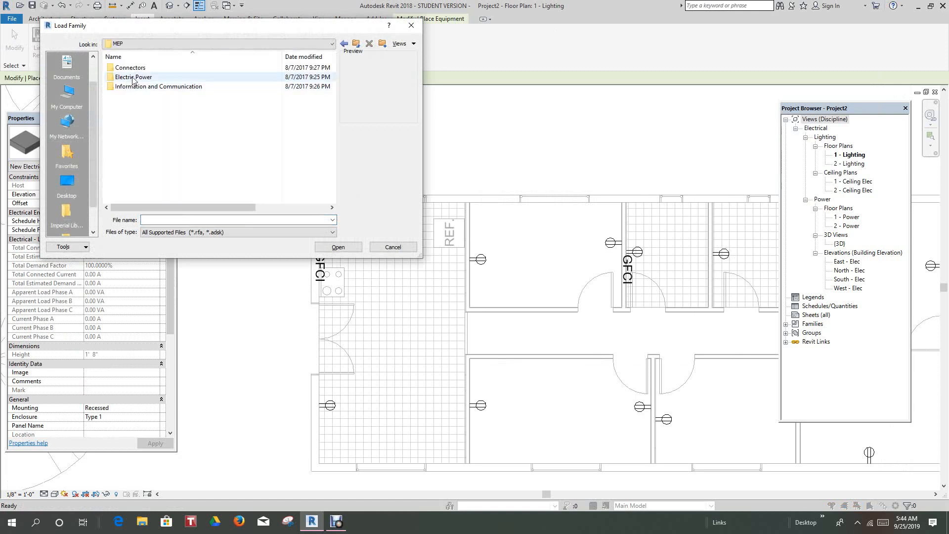
double_click(130, 77)
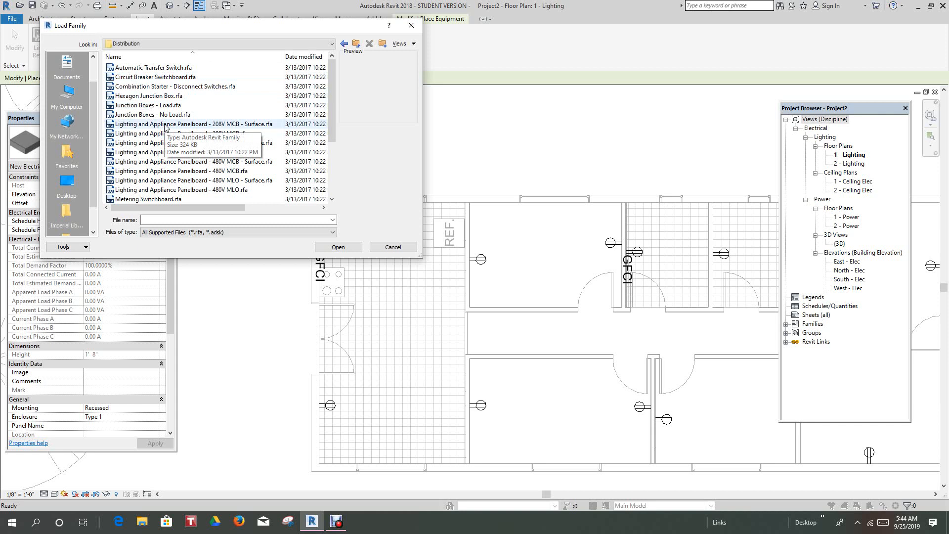
click(166, 127)
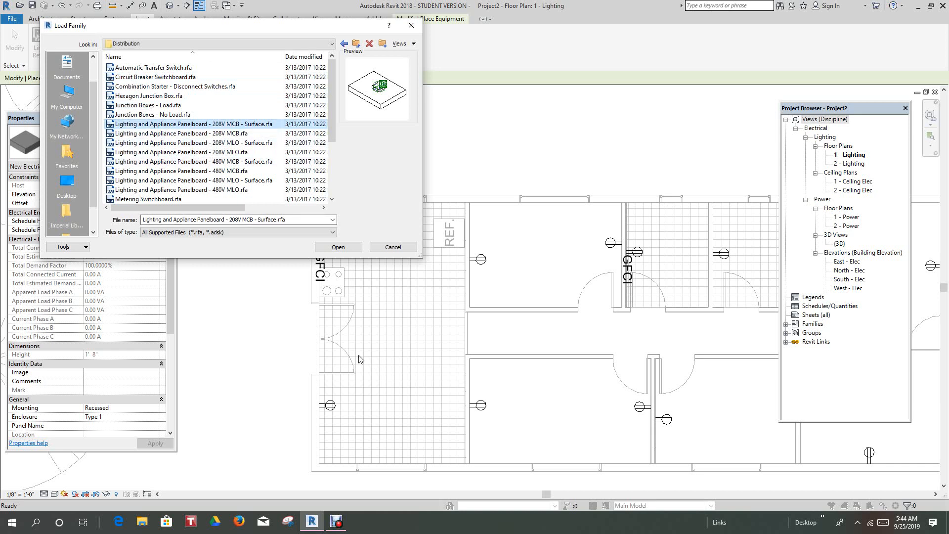
click(338, 247)
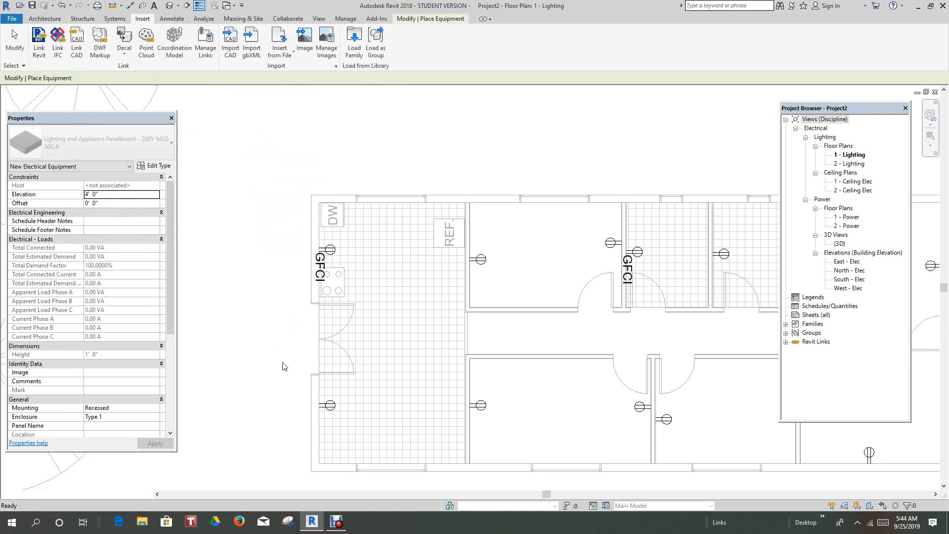
Step: Place the 100 A 208V MCB surface panelboard at 4' 0" elevation on the kitchen's outer wall, below the lower receptacle, and end placement
scroll(295, 380, up, 6)
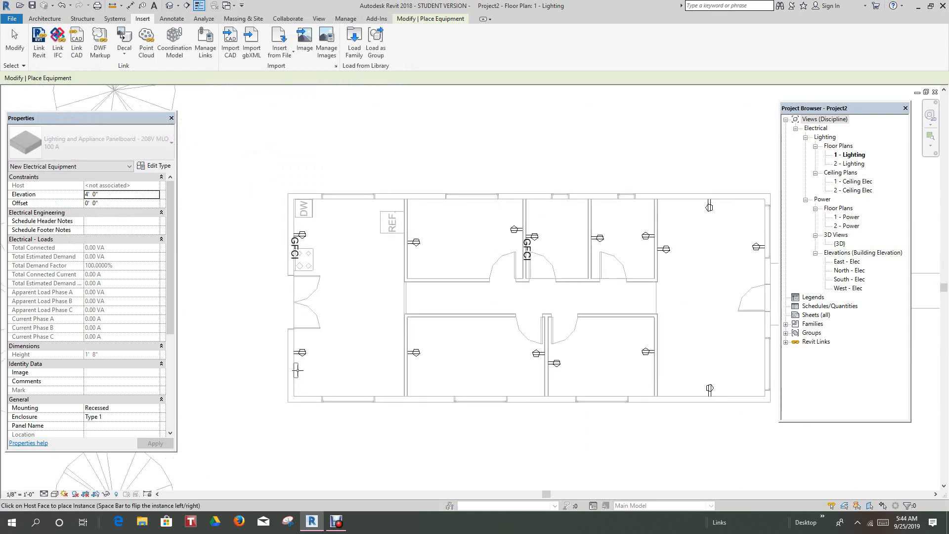
scroll(298, 366, up, 4)
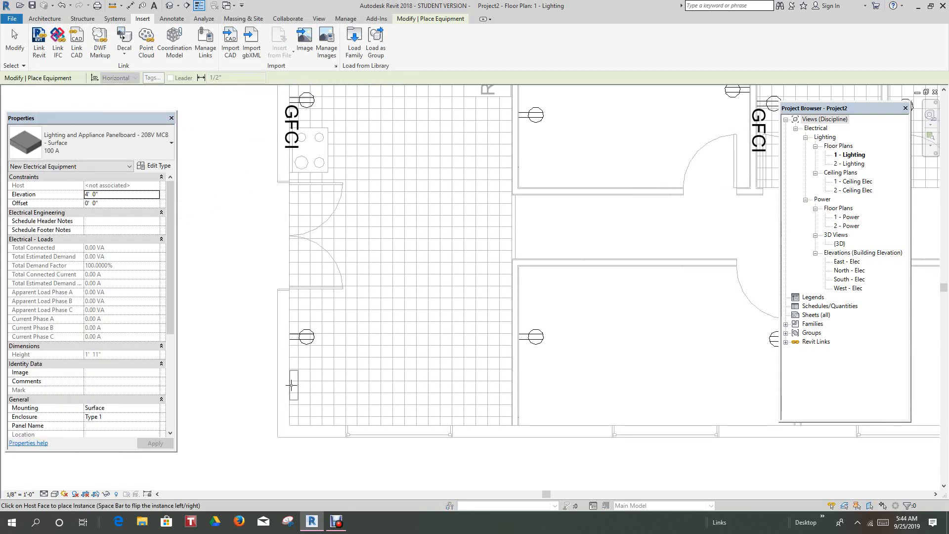
click(290, 385)
scroll(556, 178, down, 3)
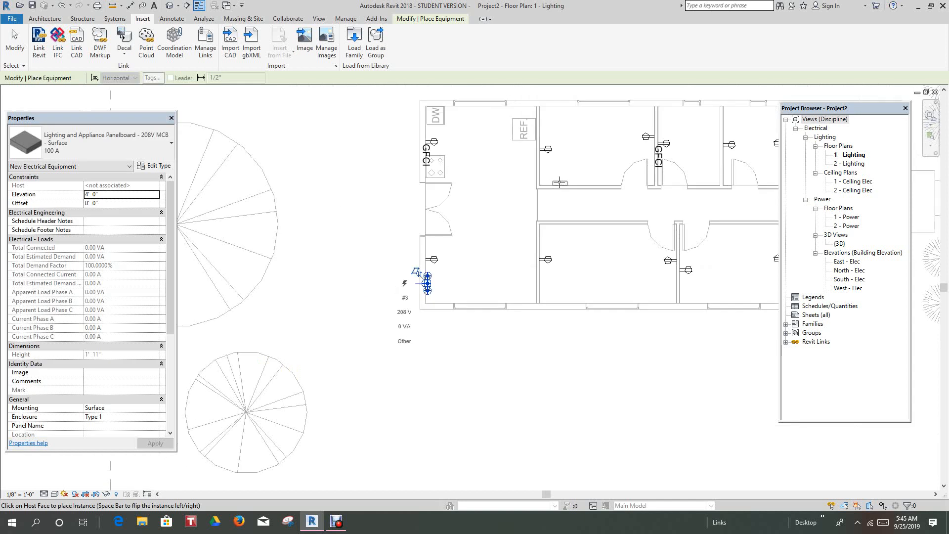
scroll(540, 205, down, 3)
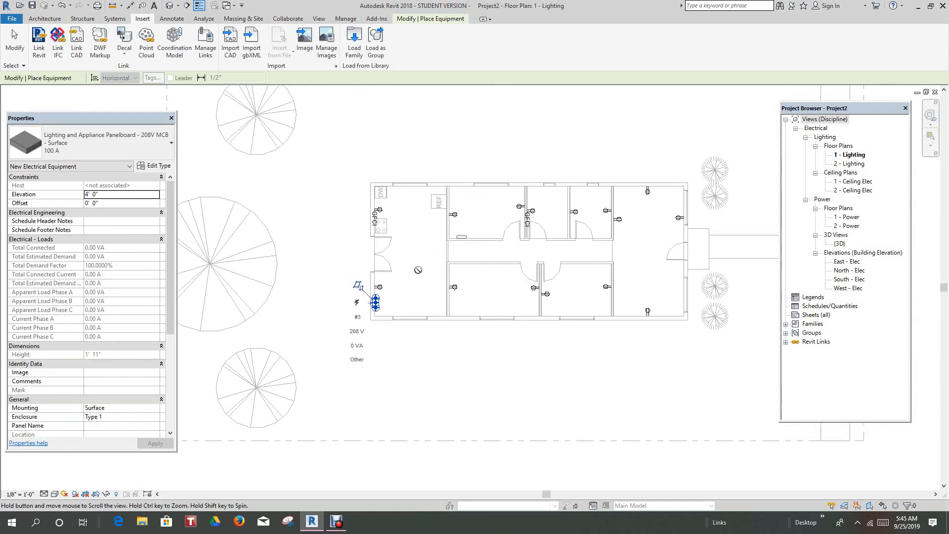
scroll(416, 340, up, 5)
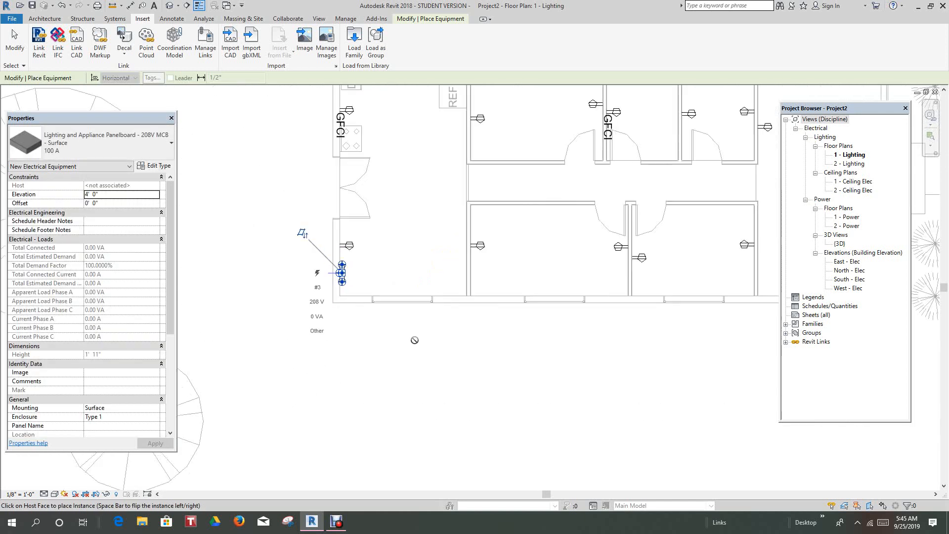
scroll(411, 340, down, 3)
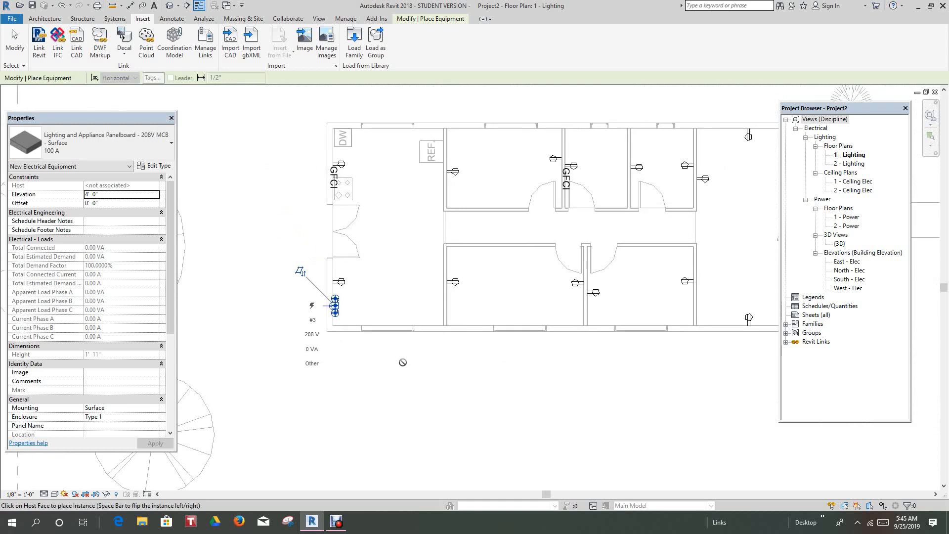
scroll(403, 360, up, 2)
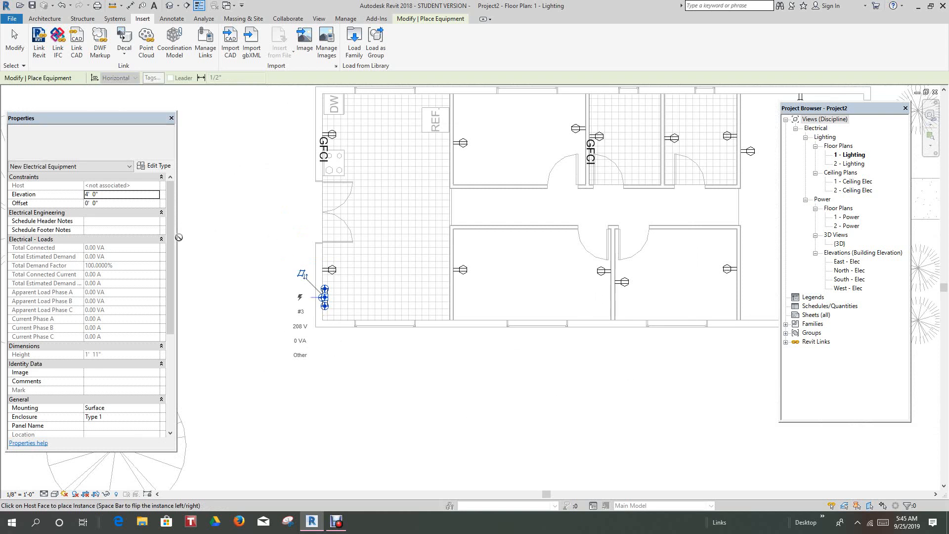
scroll(168, 243, down, 4)
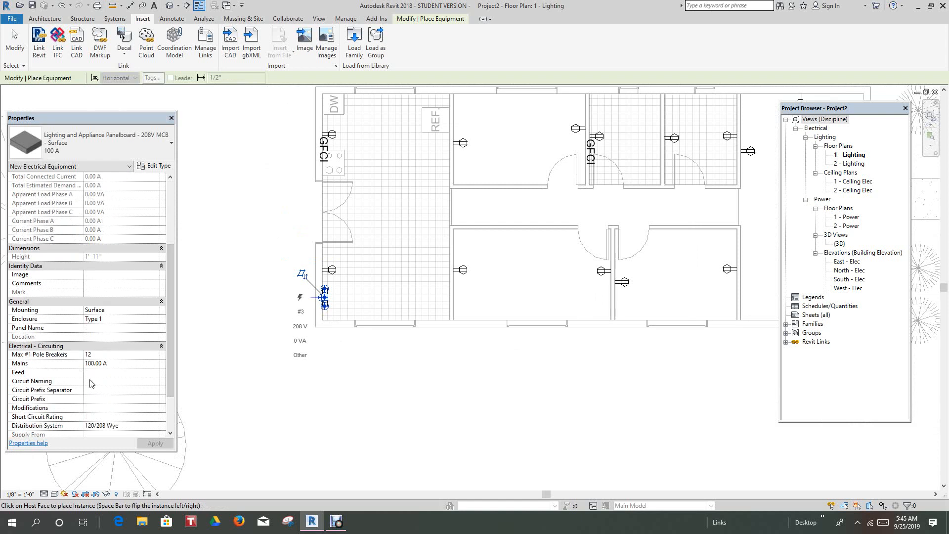
click(94, 329)
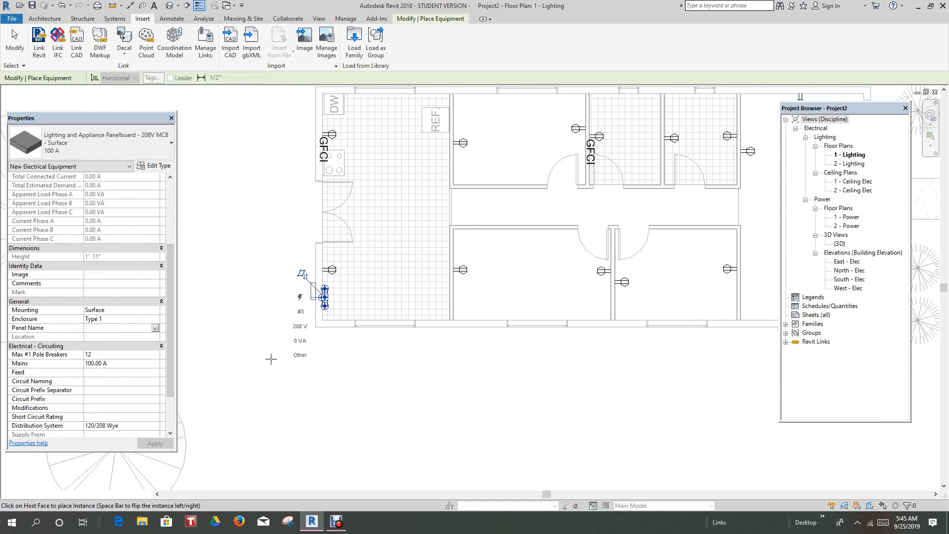
click(250, 374)
key(Escape)
key(Escape)
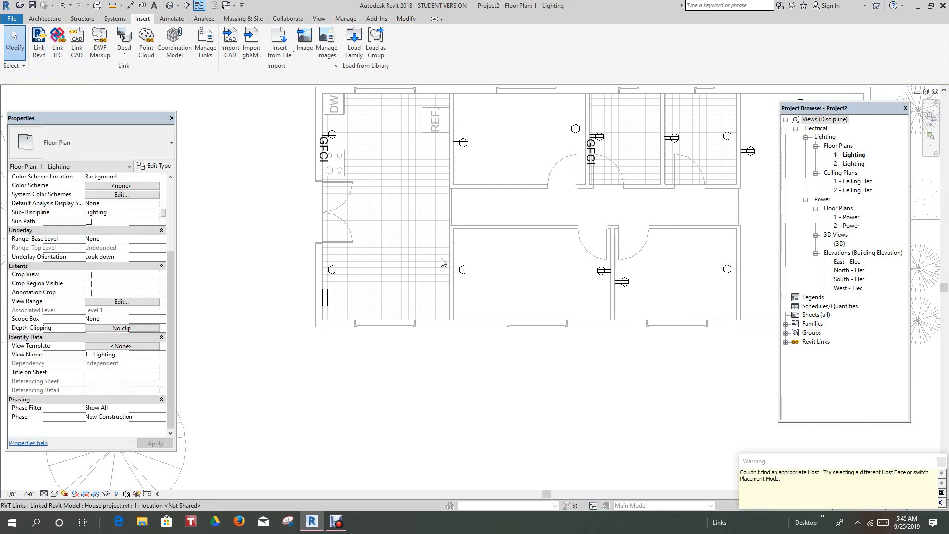
Step: Set the panel name of the surface panelboard on the kitchen's outer wall to Panel 1
click(330, 309)
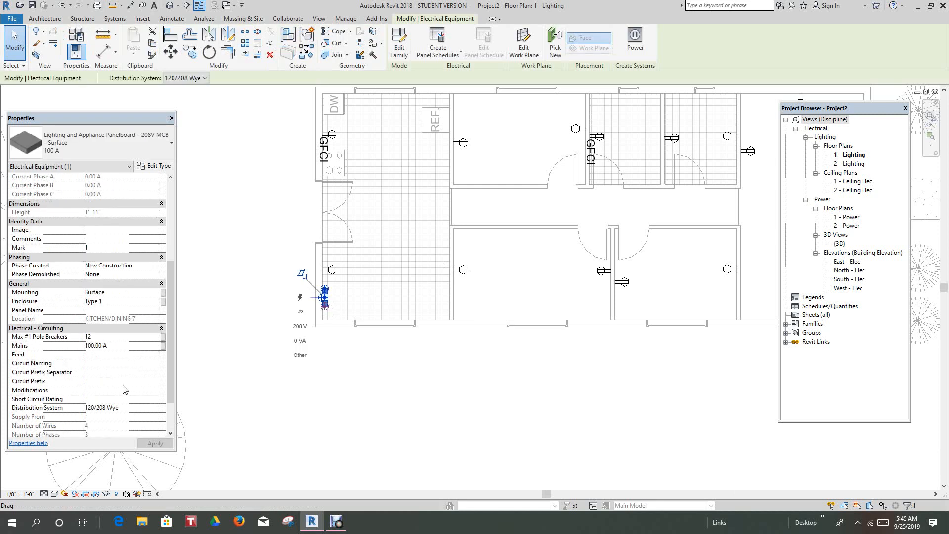
scroll(125, 388, down, 4)
click(94, 284)
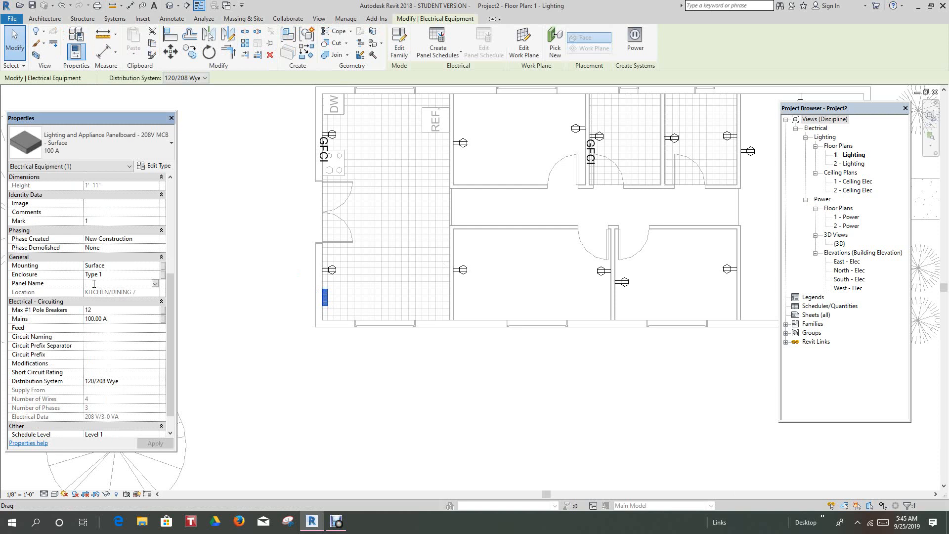
text(Panel)
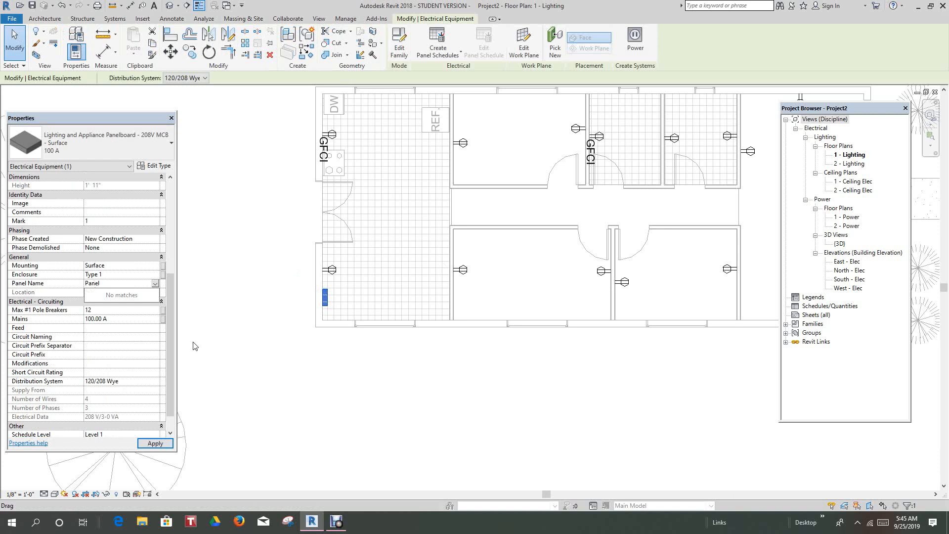
click(108, 283)
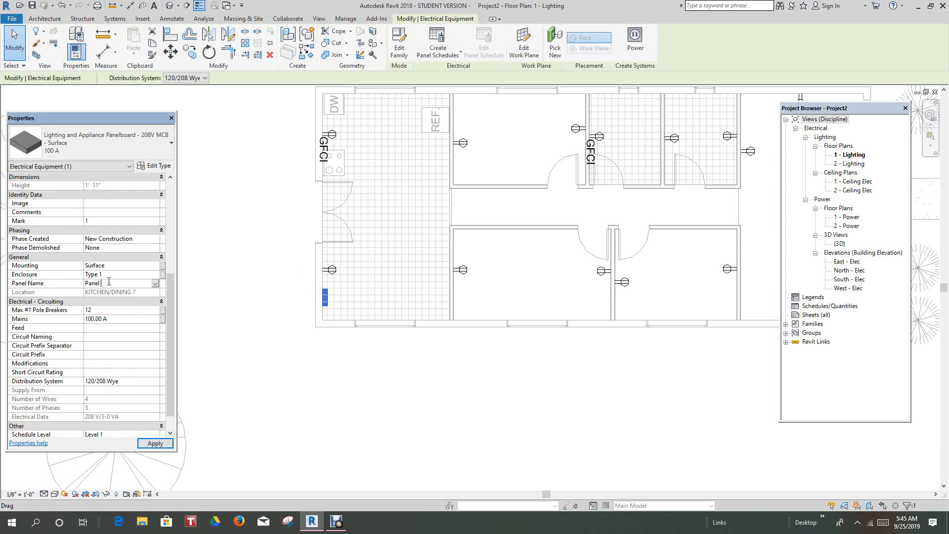
text(1)
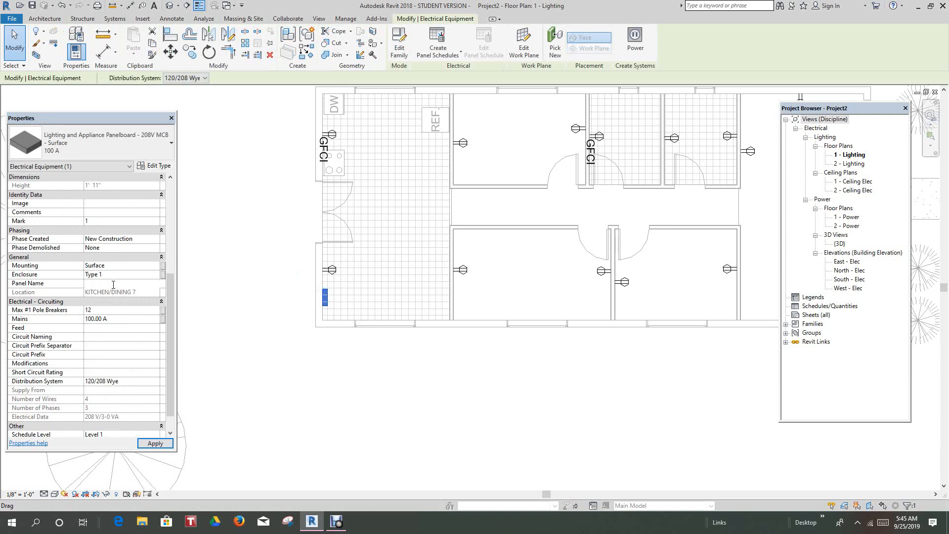
click(153, 443)
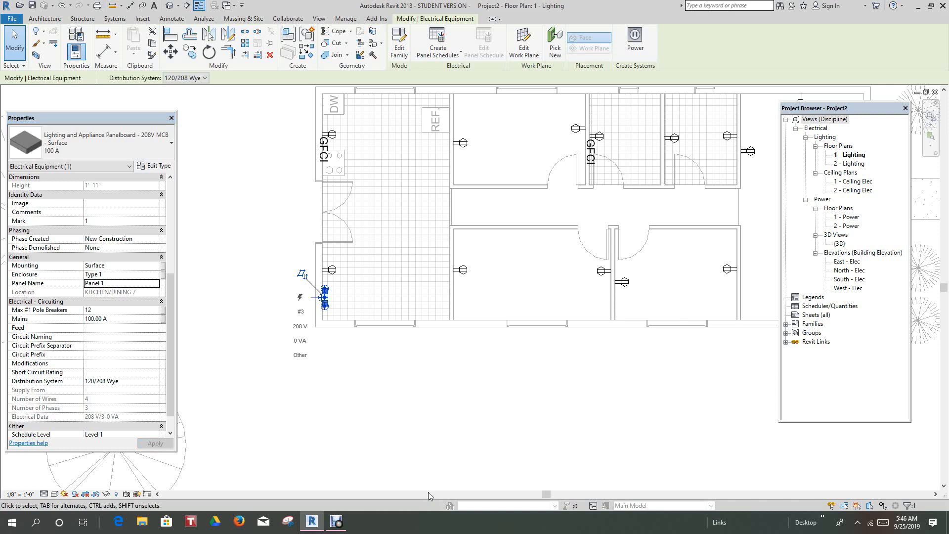
scroll(430, 441, down, 5)
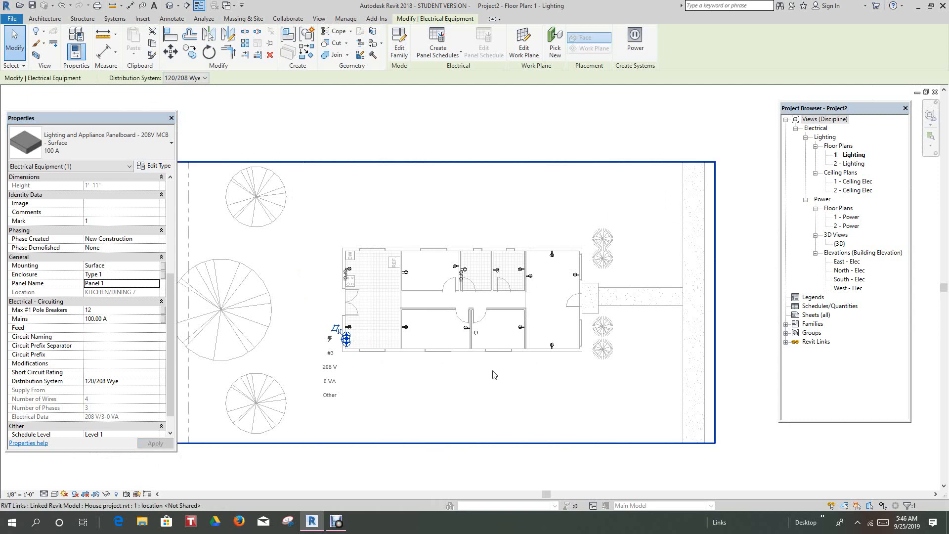
scroll(436, 371, up, 2)
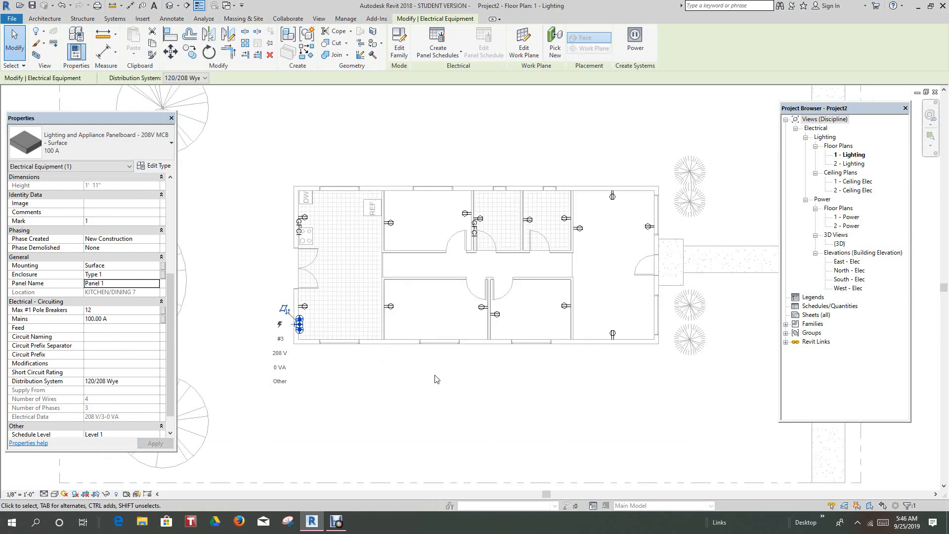
scroll(436, 375, down, 2)
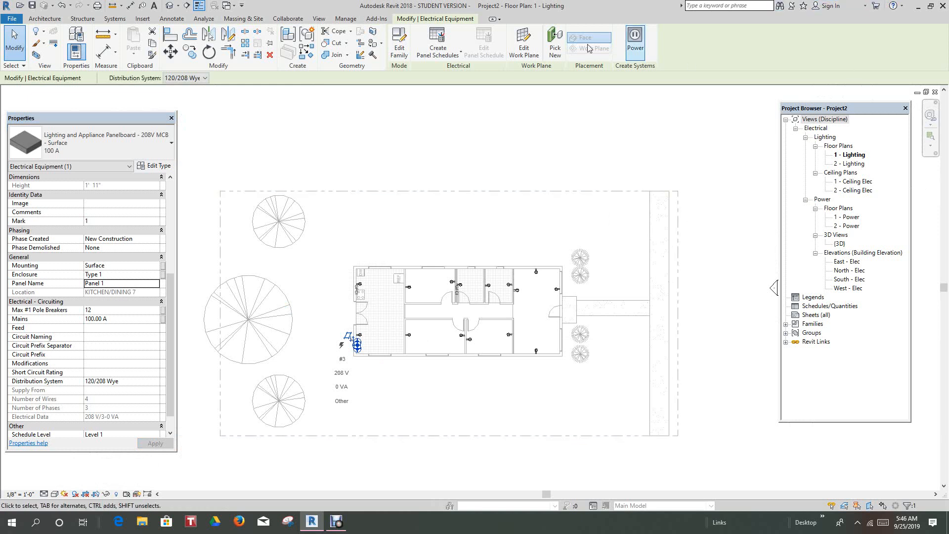
click(203, 20)
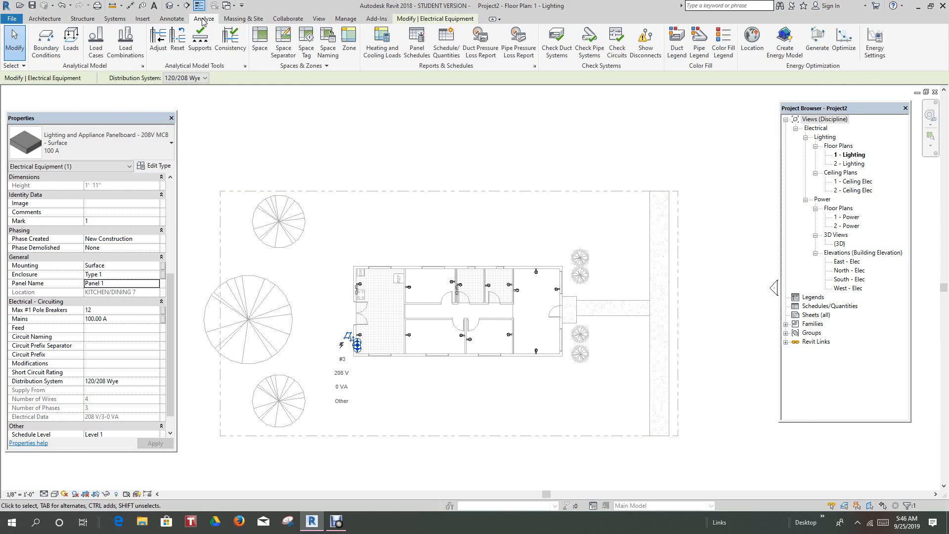
click(259, 41)
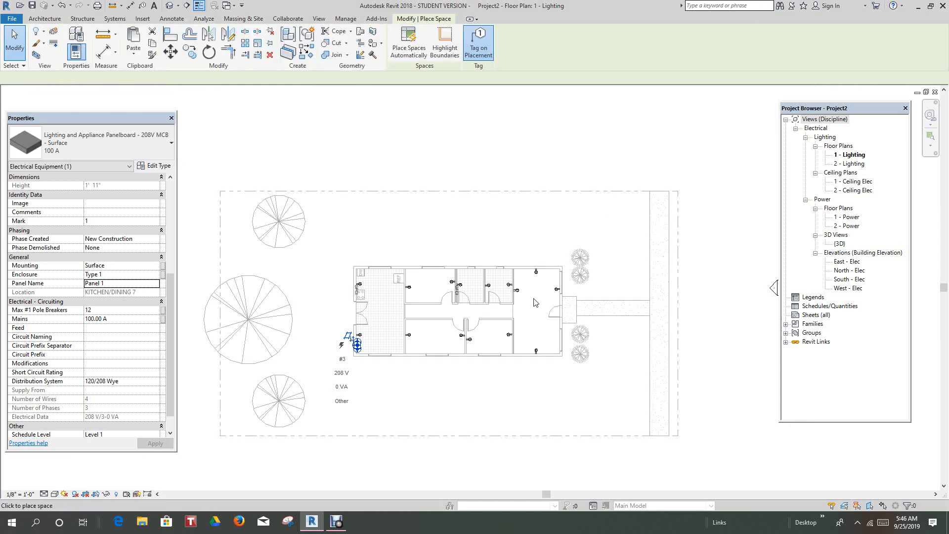
scroll(537, 312, up, 3)
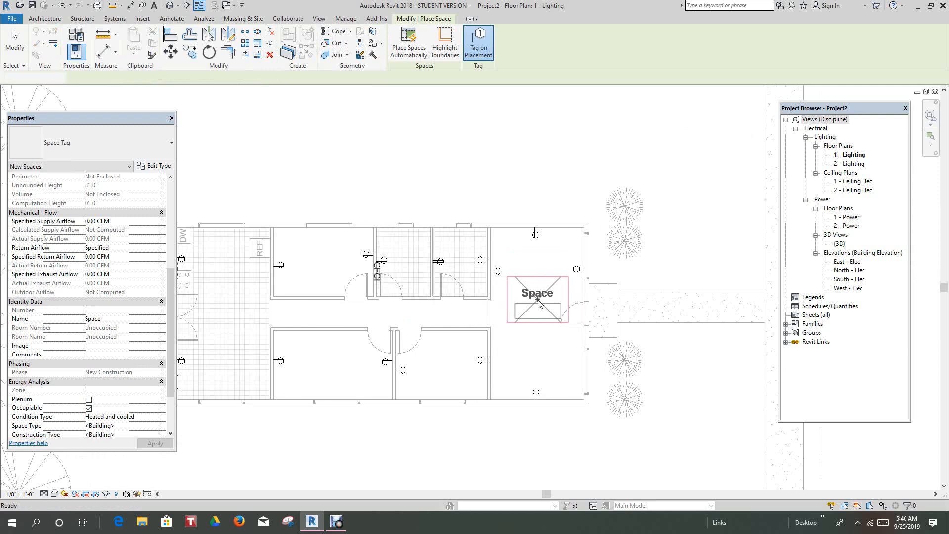
key(Escape)
key(Escape)
Step: Enable Room Bounding in the type properties of the linked model House project.rvt
scroll(477, 213, down, 2)
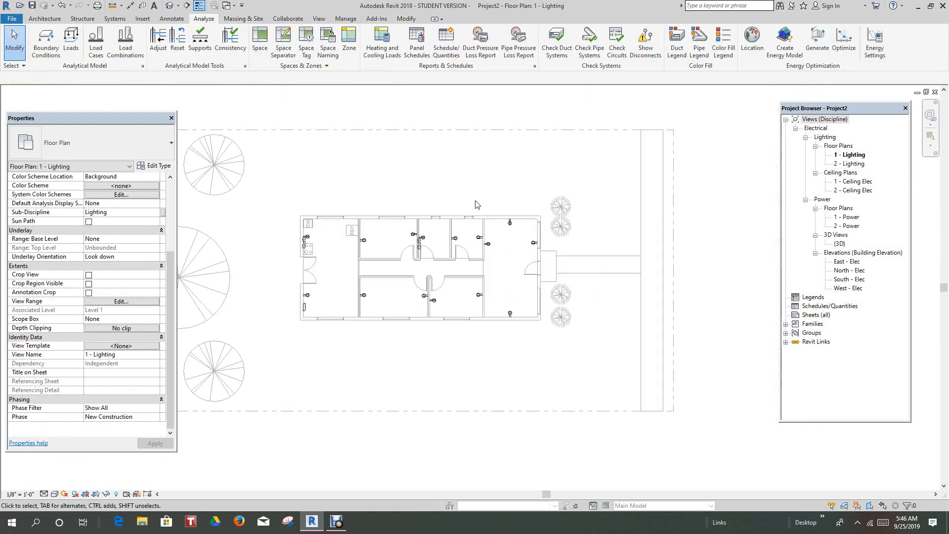
scroll(496, 144, down, 2)
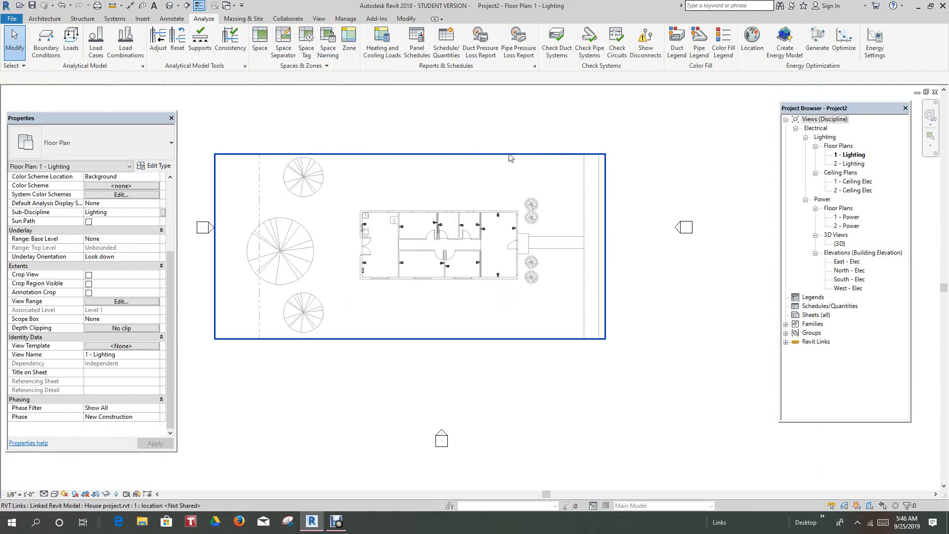
click(510, 158)
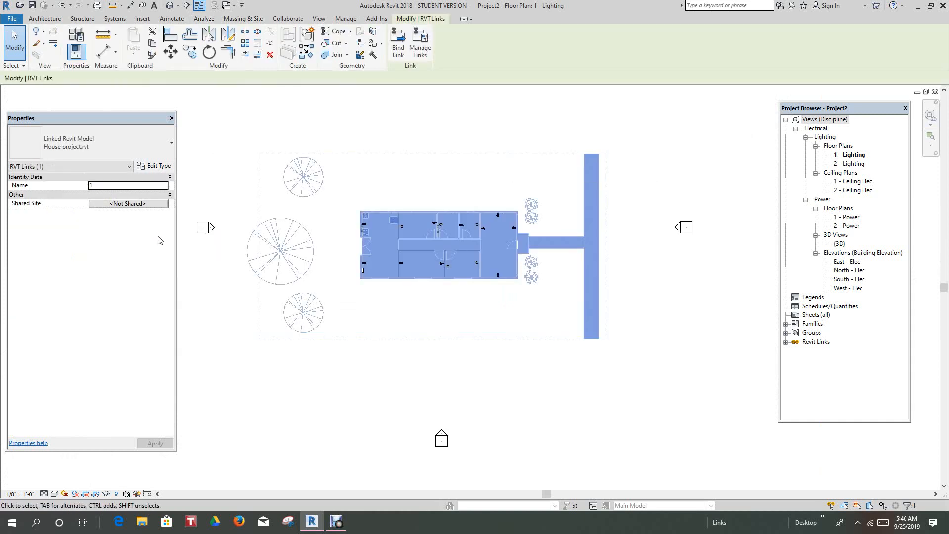
click(160, 166)
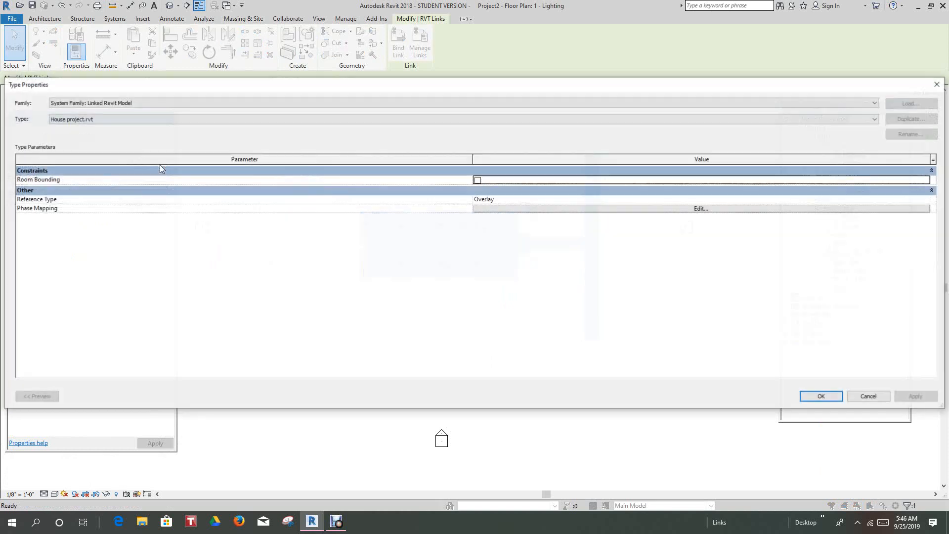
click(477, 180)
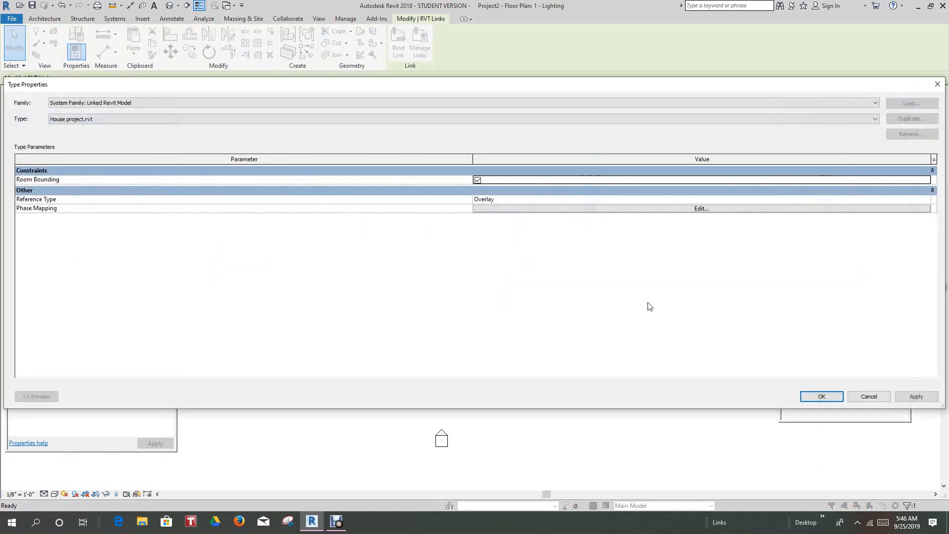
click(914, 398)
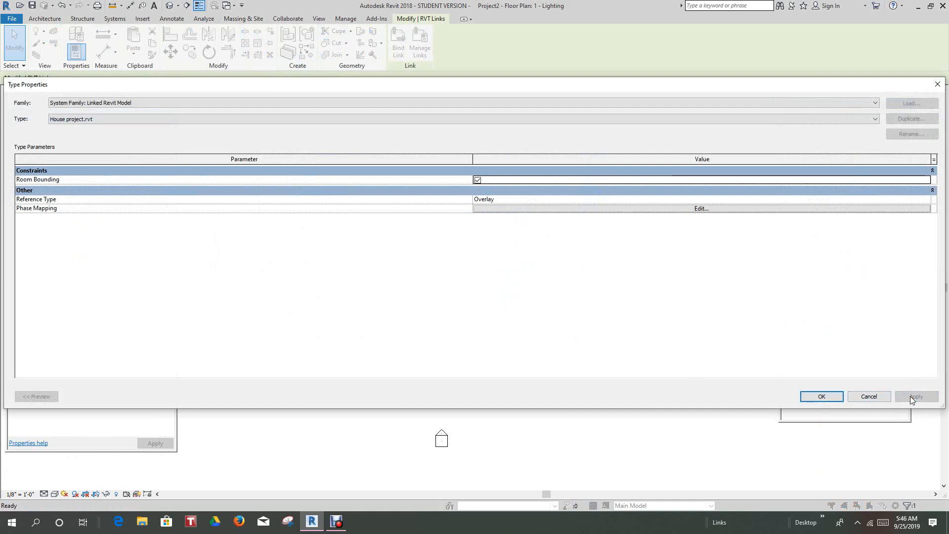
click(822, 397)
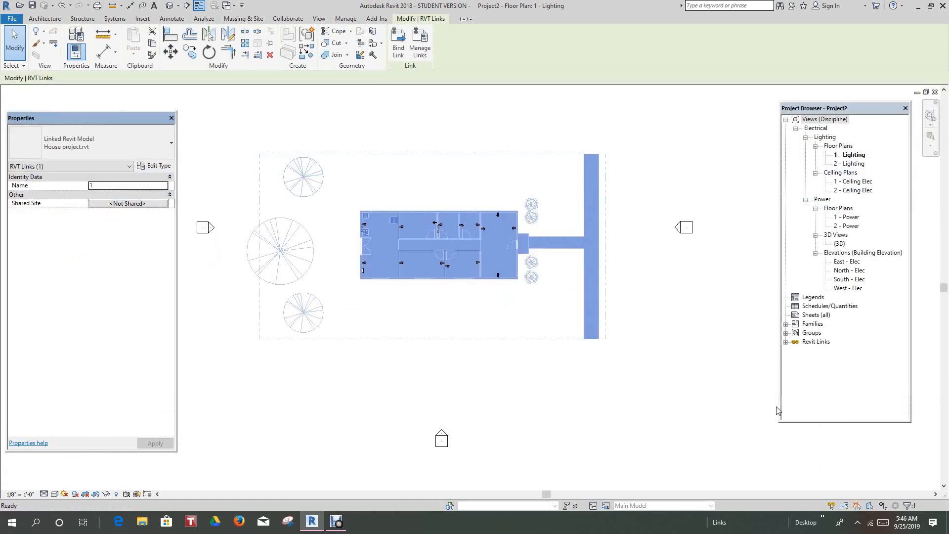
click(594, 428)
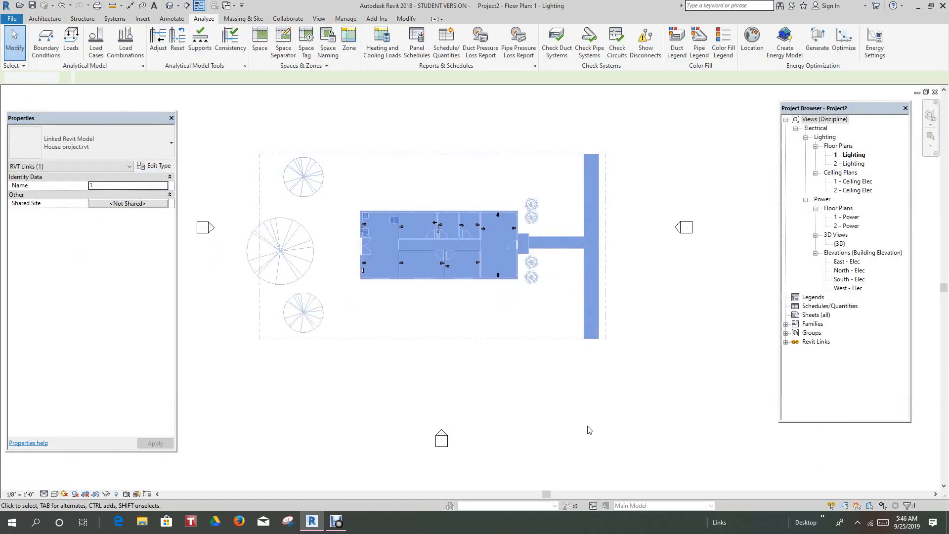
Step: Place a tagged space in the large entry room at the end of the house opposite the kitchen, and end placement
click(259, 37)
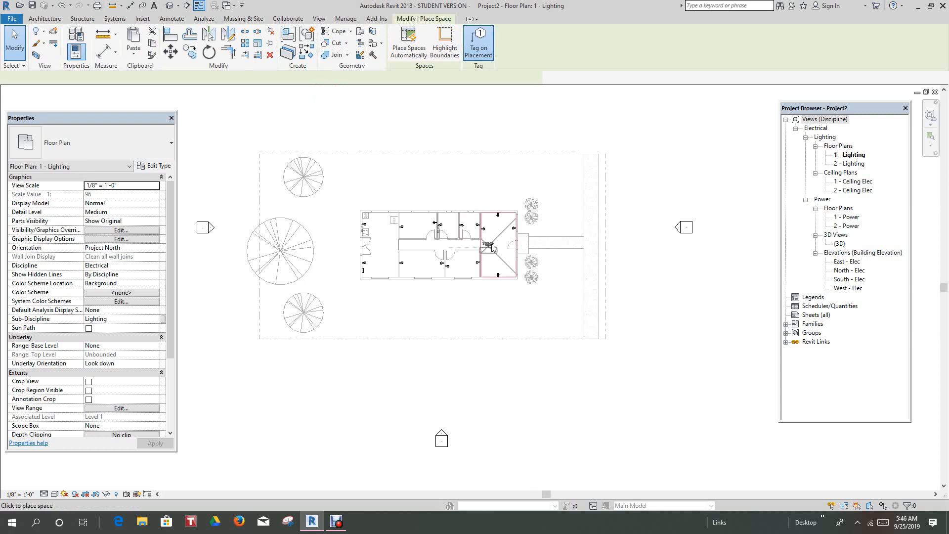
scroll(493, 244, up, 6)
scroll(503, 249, down, 3)
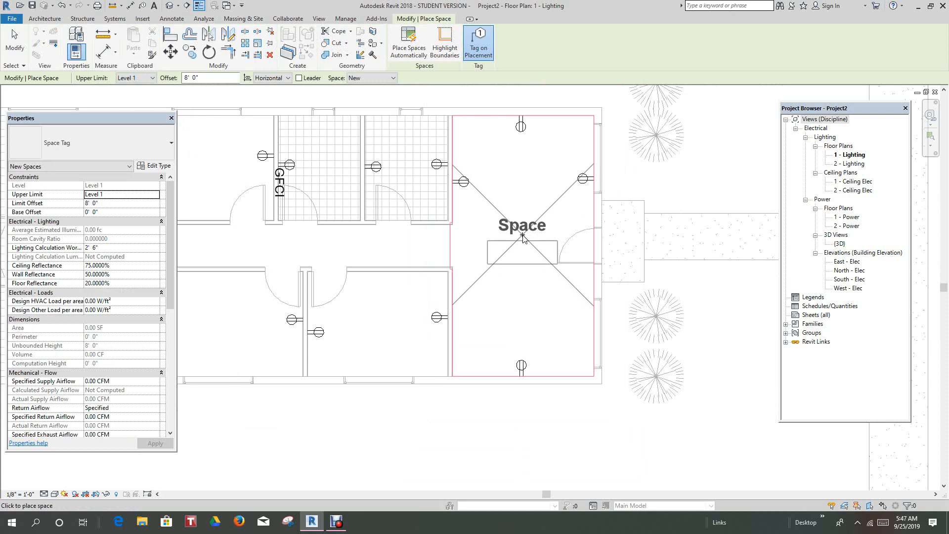
click(523, 236)
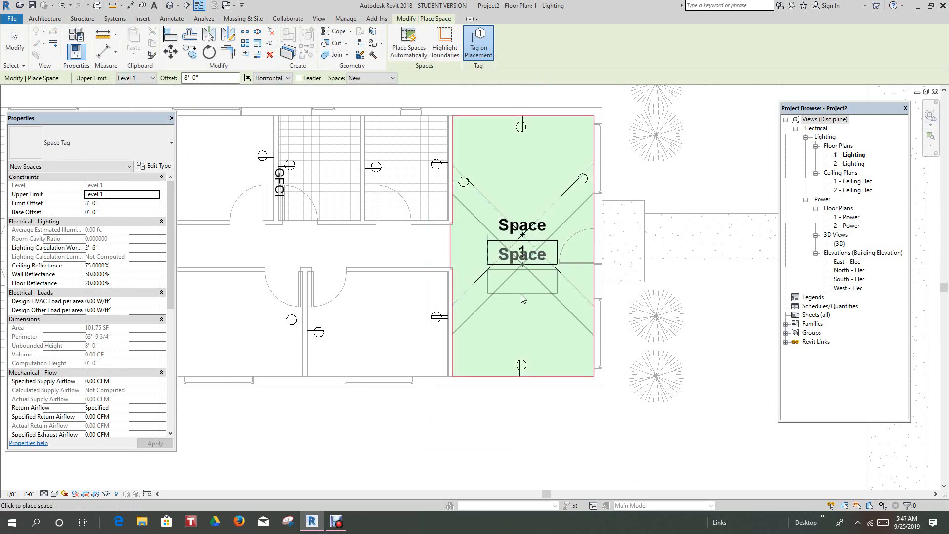
key(Escape)
key(Escape)
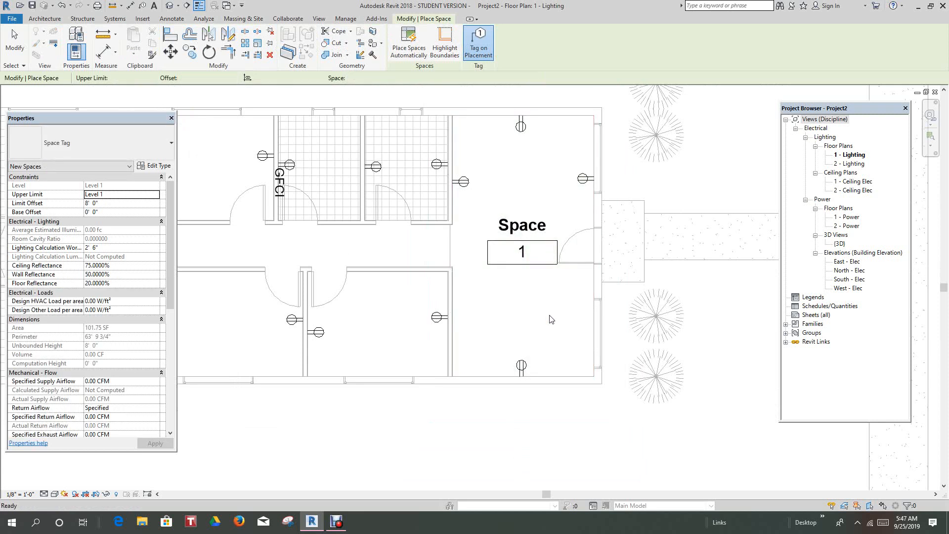
Step: Rename the new space to Living Room through its tag and clear the selection
click(541, 227)
click(542, 227)
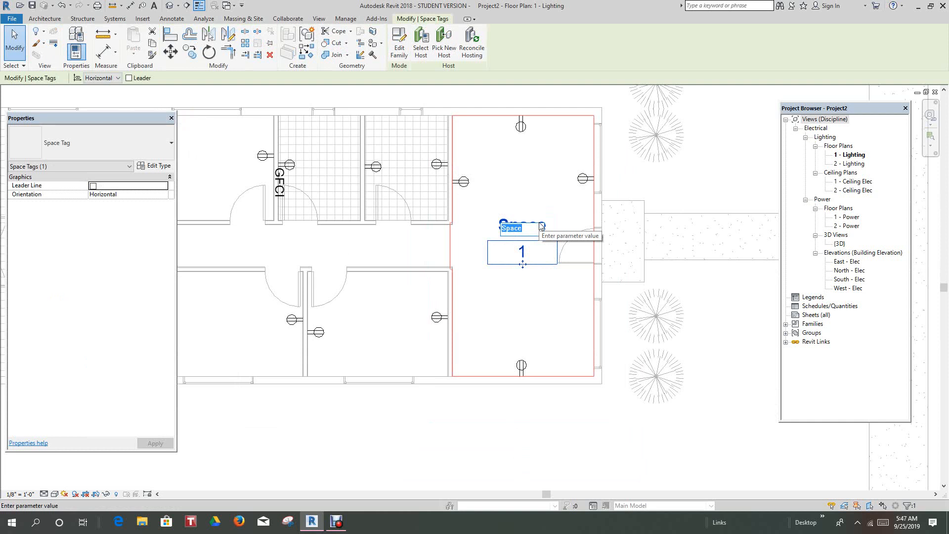
text(Living Roo)
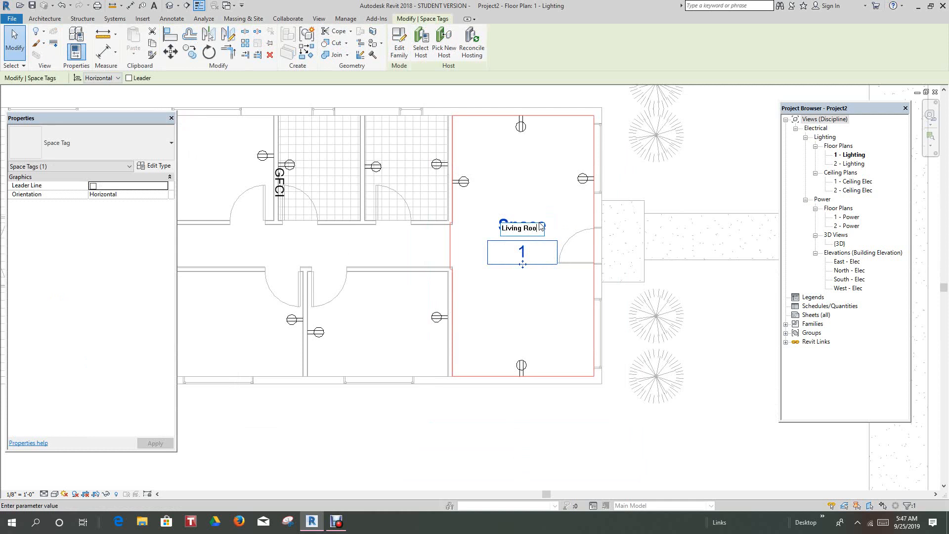
text(m)
click(707, 307)
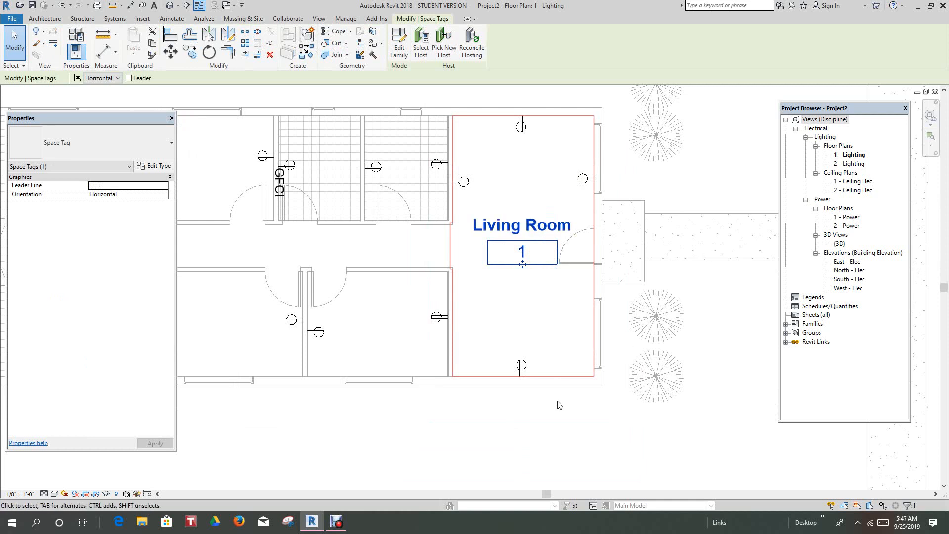
scroll(560, 406, down, 2)
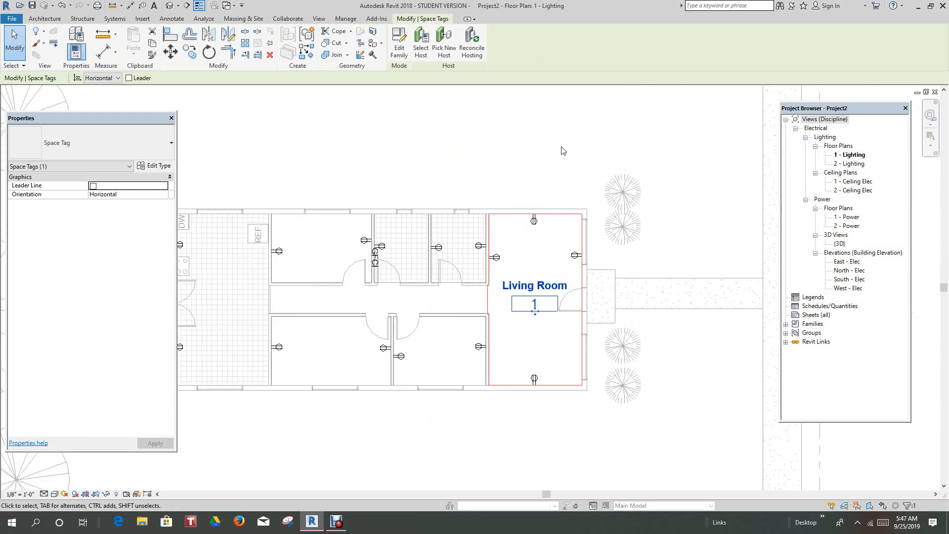
scroll(561, 147, down, 1)
middle_drag(562, 146, 587, 131)
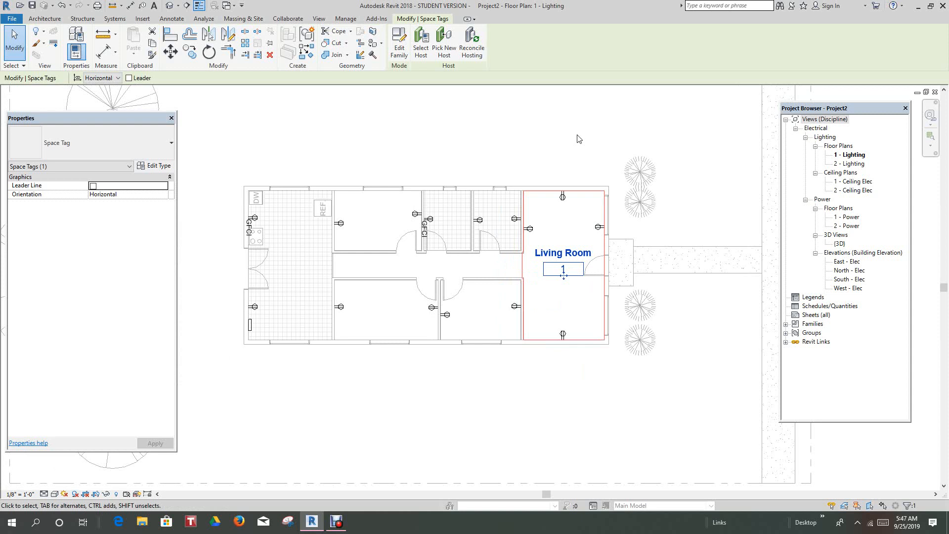
click(579, 139)
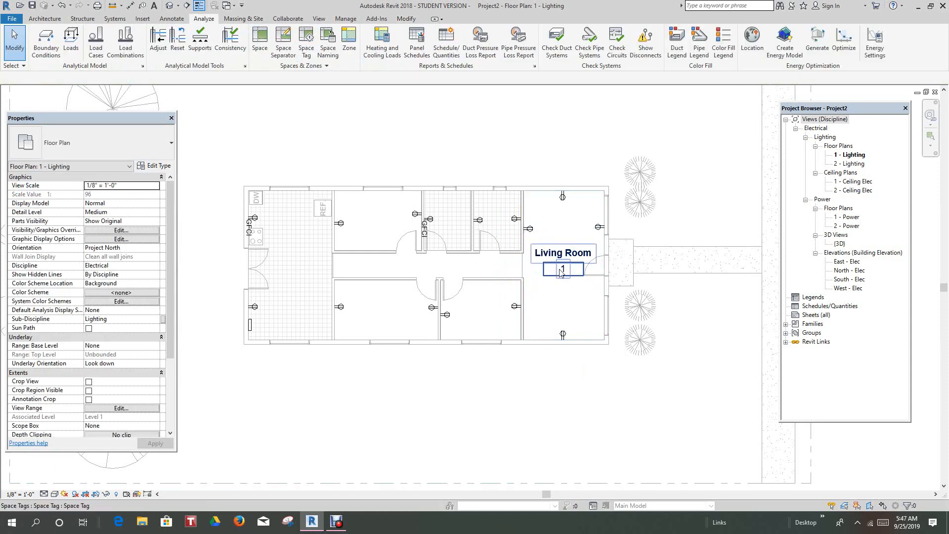
Step: Create a power circuit from the Living Room receptacle on the bathroom-side outer wall and assign it to Panel 1
scroll(545, 283, down, 1)
middle_drag(545, 283, 575, 270)
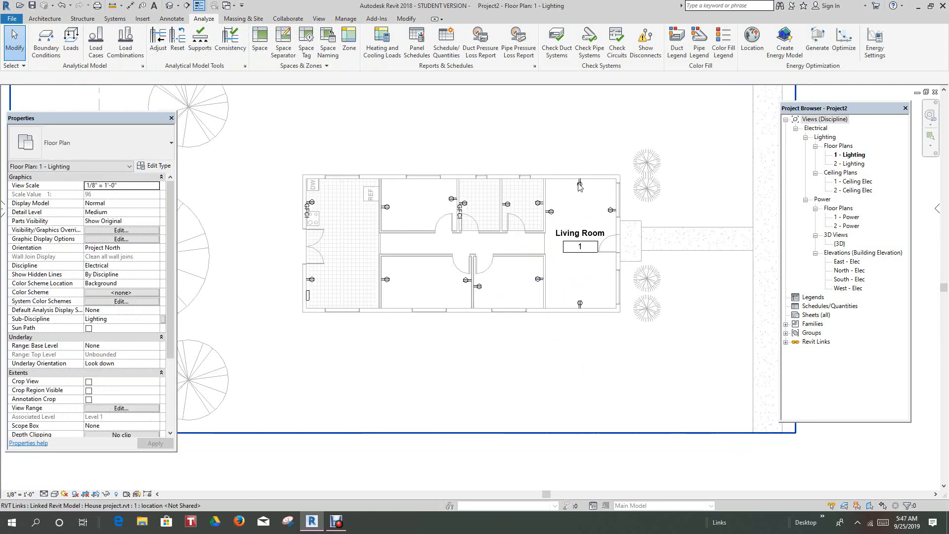
scroll(588, 201, up, 1)
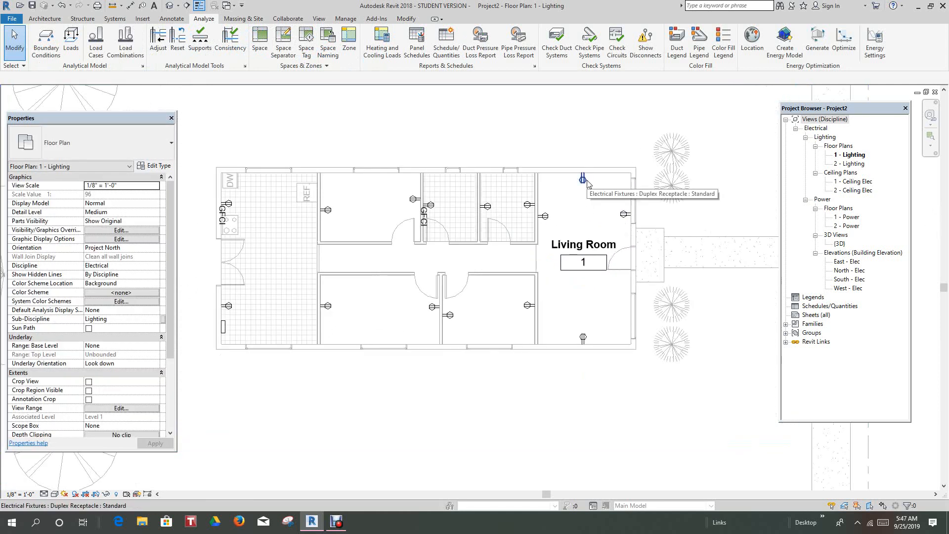
click(584, 180)
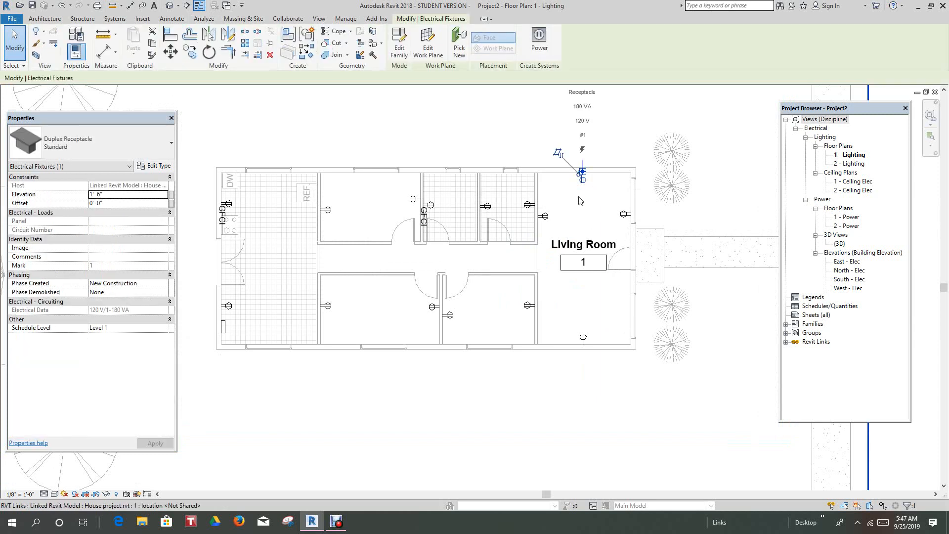
click(539, 39)
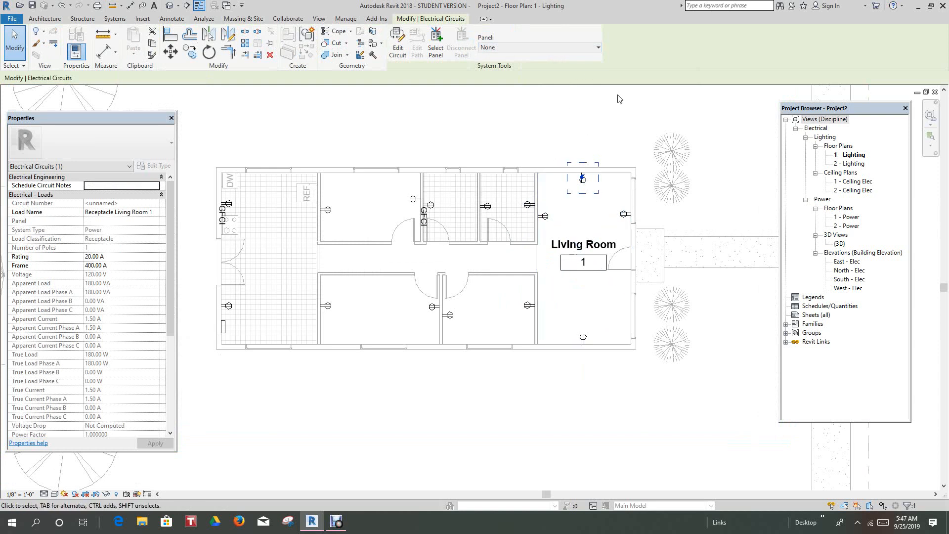
click(494, 47)
click(596, 48)
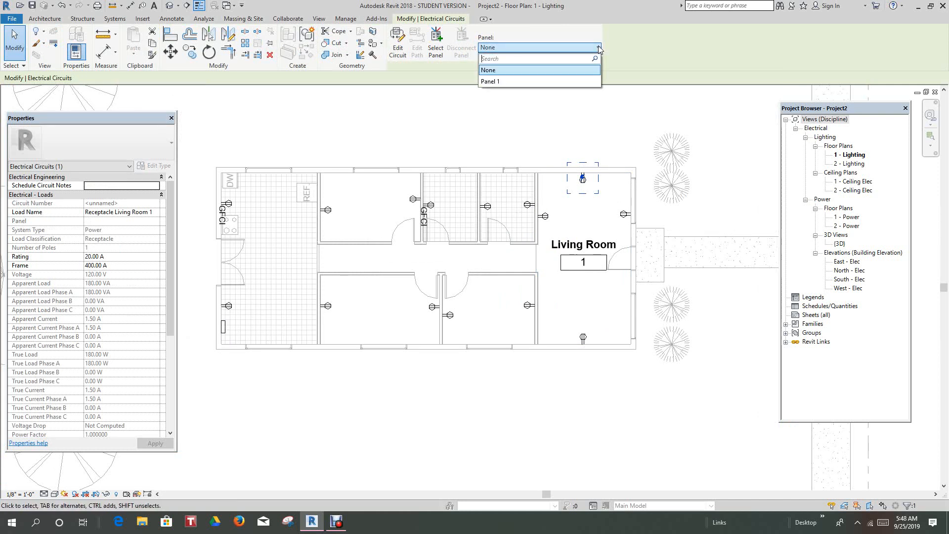
click(486, 82)
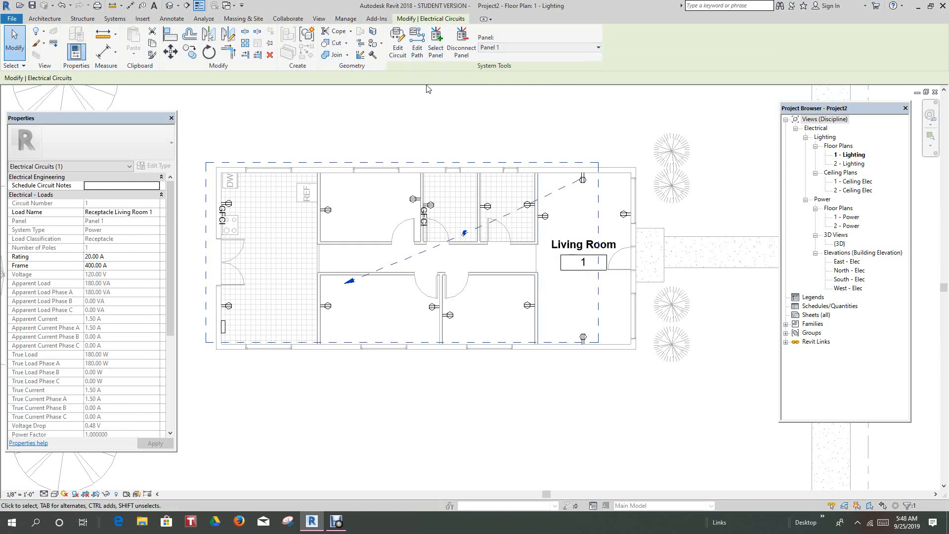
Step: Add the remaining Living Room receptacles to the new circuit and finish editing the circuit
click(399, 50)
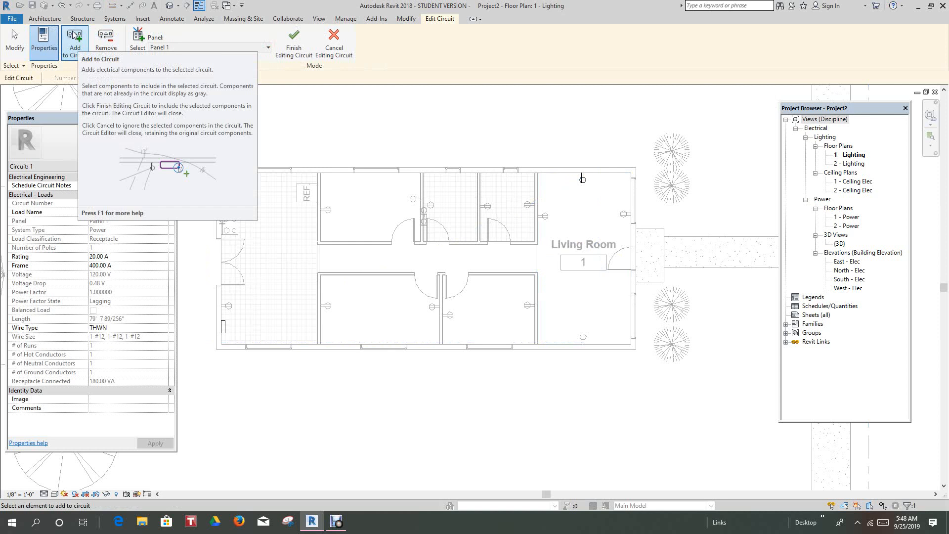
click(76, 47)
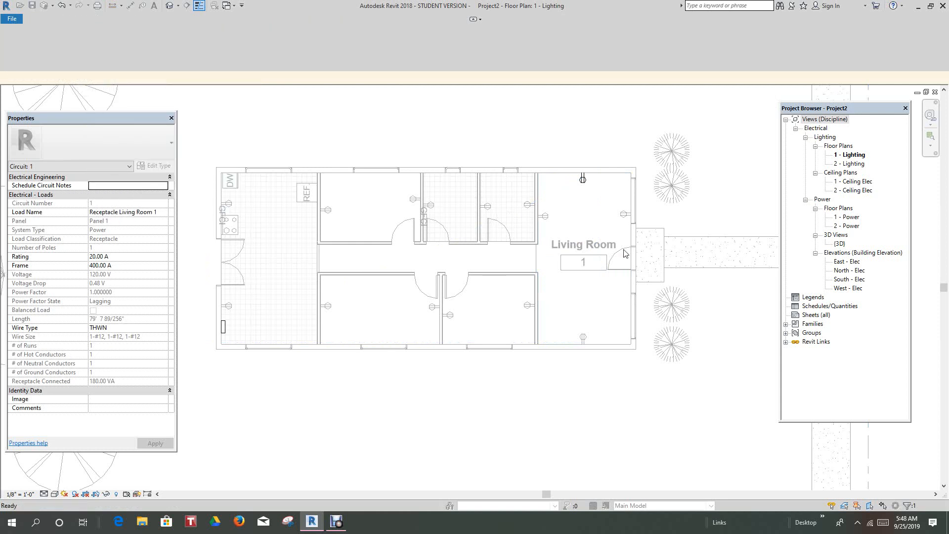
click(545, 218)
click(583, 338)
click(294, 44)
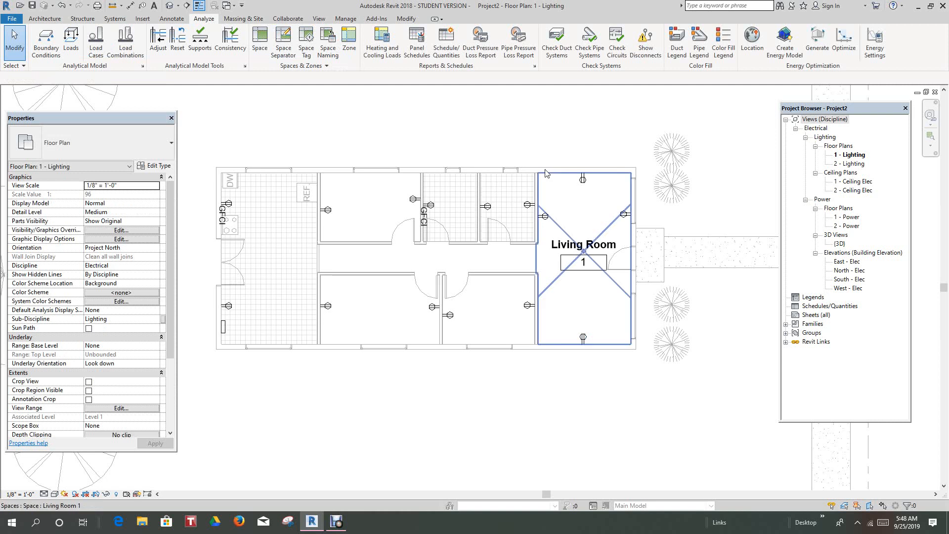
Step: Check the panel and circuit data of the Living Room receptacle on the bedroom-side outer wall, and clear the selection
scroll(550, 176, down, 3)
middle_drag(536, 306, 563, 312)
scroll(563, 312, down, 1)
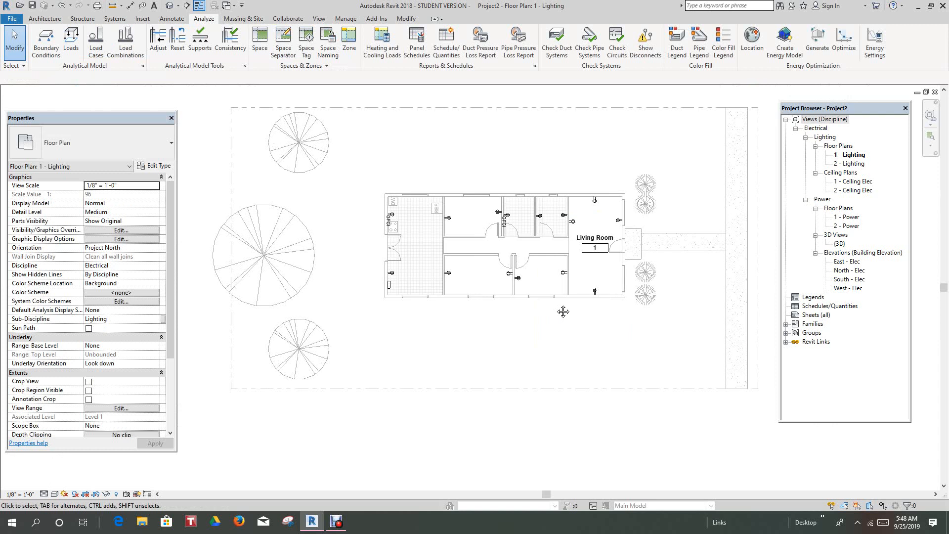
click(595, 292)
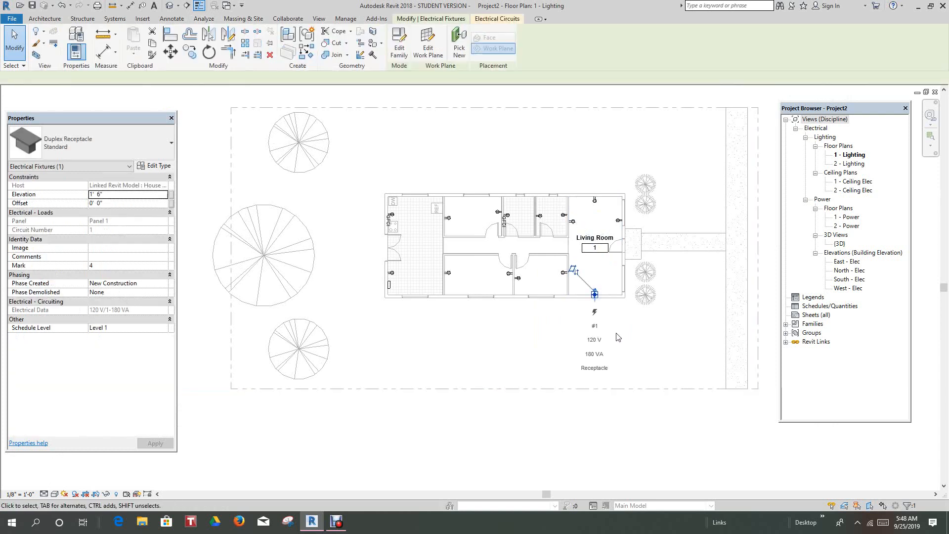
key(Escape)
Step: Create a panel schedule for the kitchen panelboard with the default template, review its circuits and close it
scroll(615, 329, down, 1)
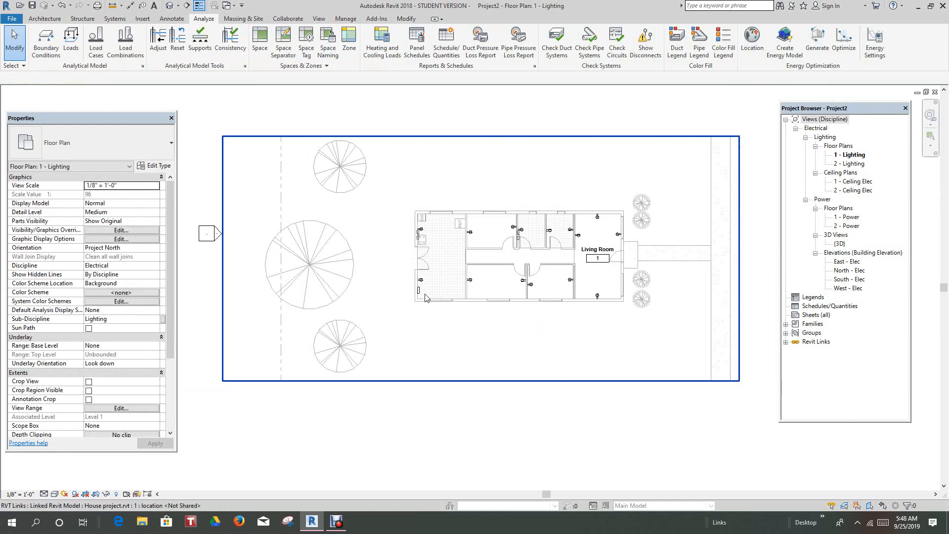
scroll(420, 296, up, 3)
scroll(420, 303, up, 1)
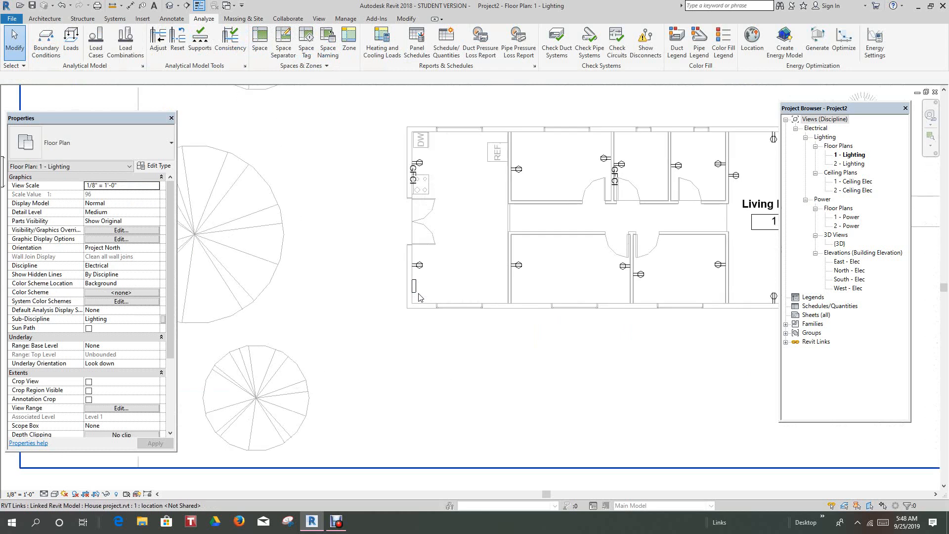
click(416, 295)
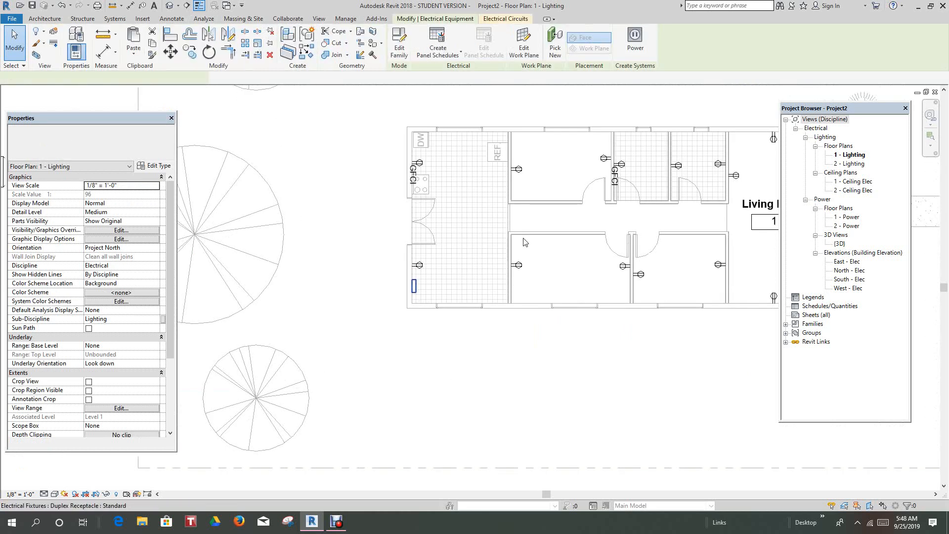
click(444, 54)
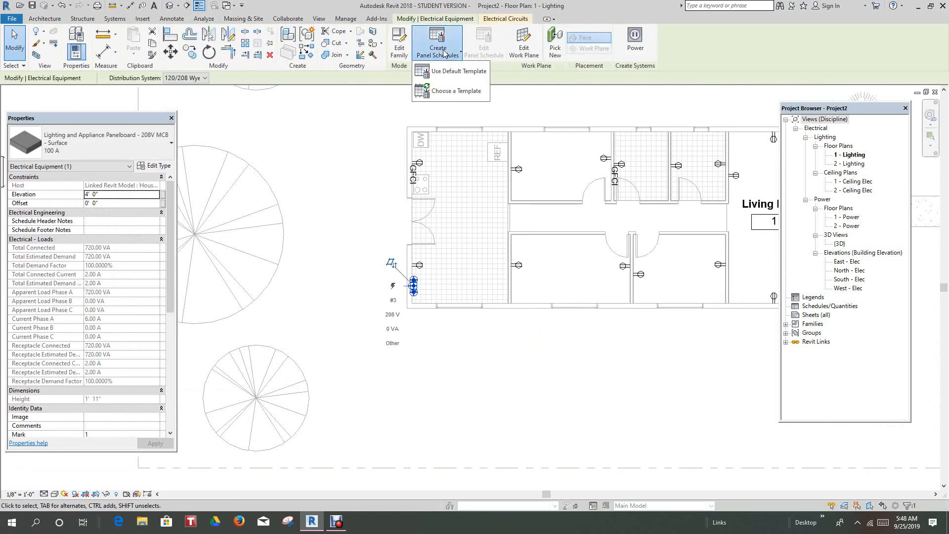
click(458, 71)
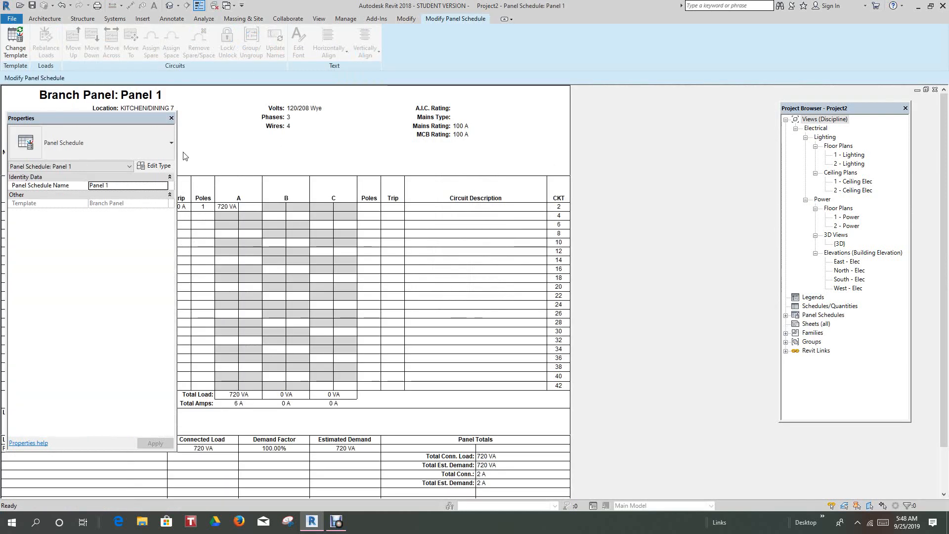
drag(131, 119, 692, 117)
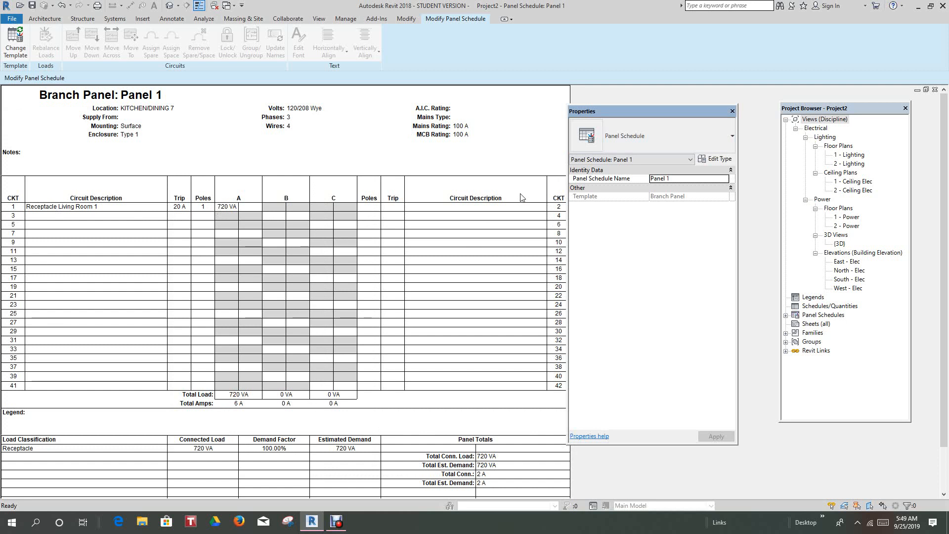
click(934, 90)
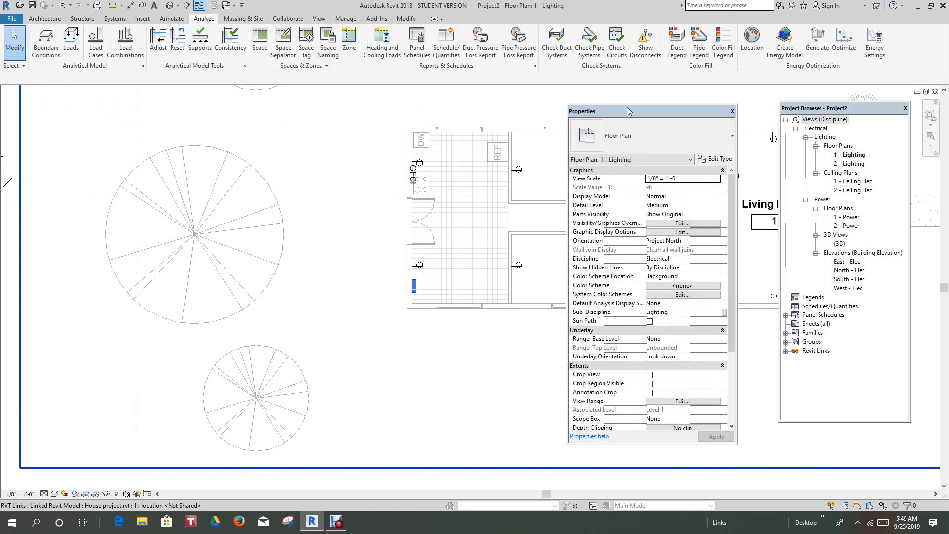
Step: Move the Properties palette and the Project Browser side by side, clear of the Living Room end of the plan
drag(568, 141, 91, 181)
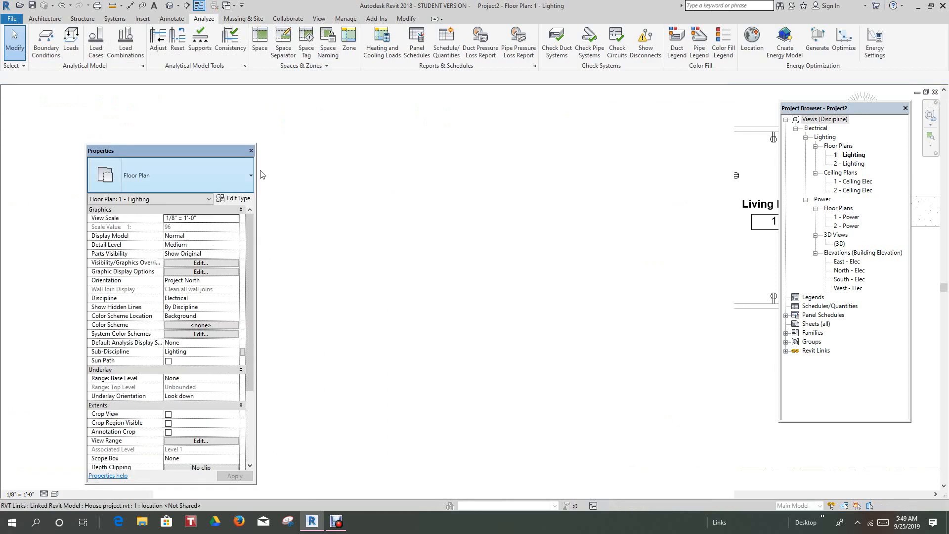
drag(855, 107, 374, 154)
drag(223, 152, 158, 125)
drag(362, 152, 313, 143)
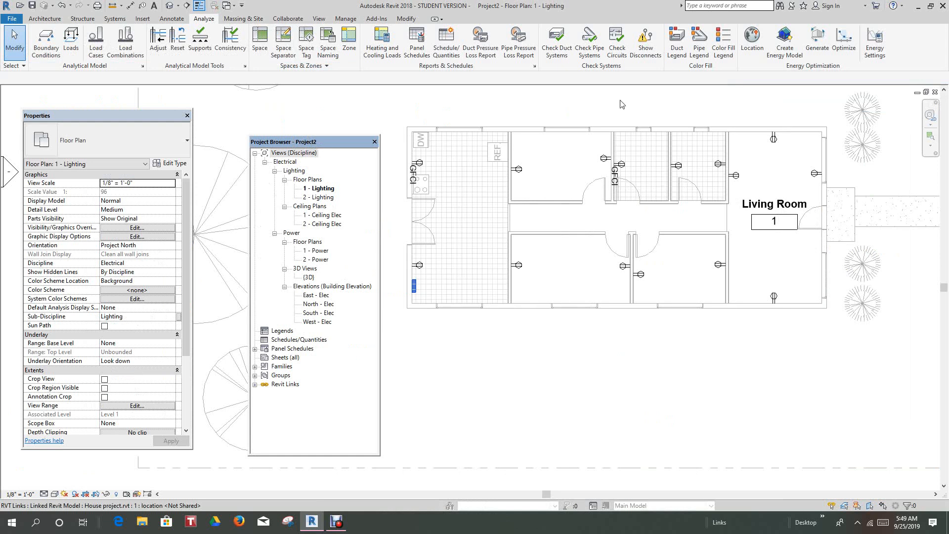
Step: Select the Living Room receptacle circuit and move the Project Browser closer to the Properties palette
scroll(694, 220, up, 3)
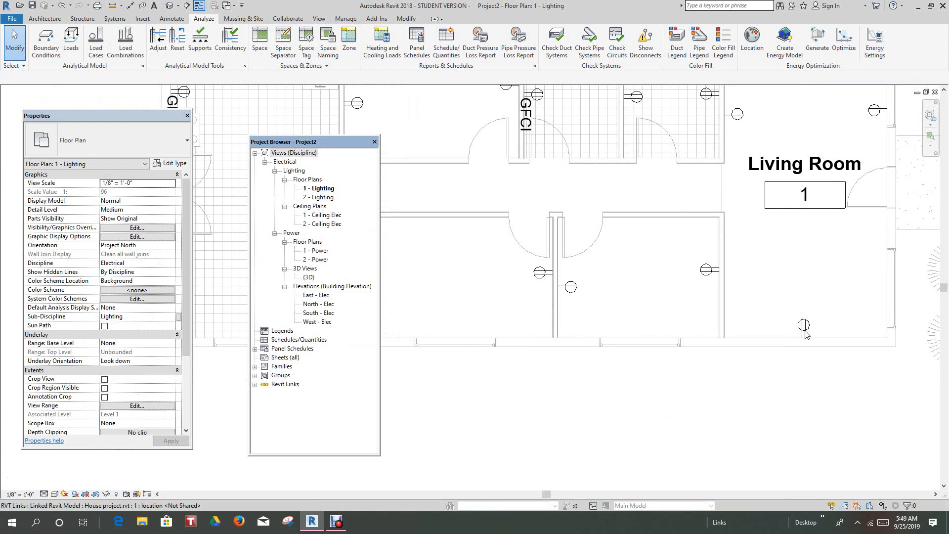
scroll(803, 349, down, 2)
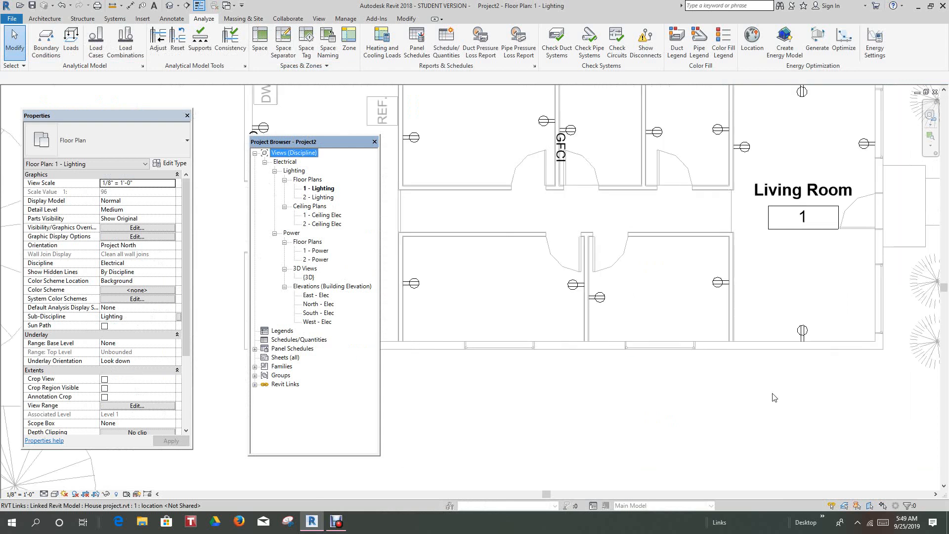
key(Tab)
click(764, 366)
scroll(782, 361, down, 3)
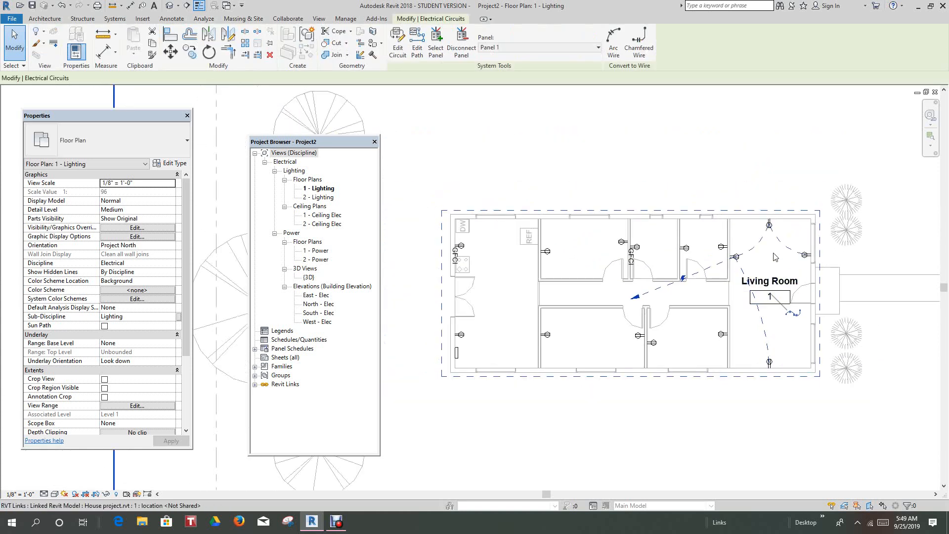
scroll(771, 247, up, 3)
scroll(768, 356, down, 1)
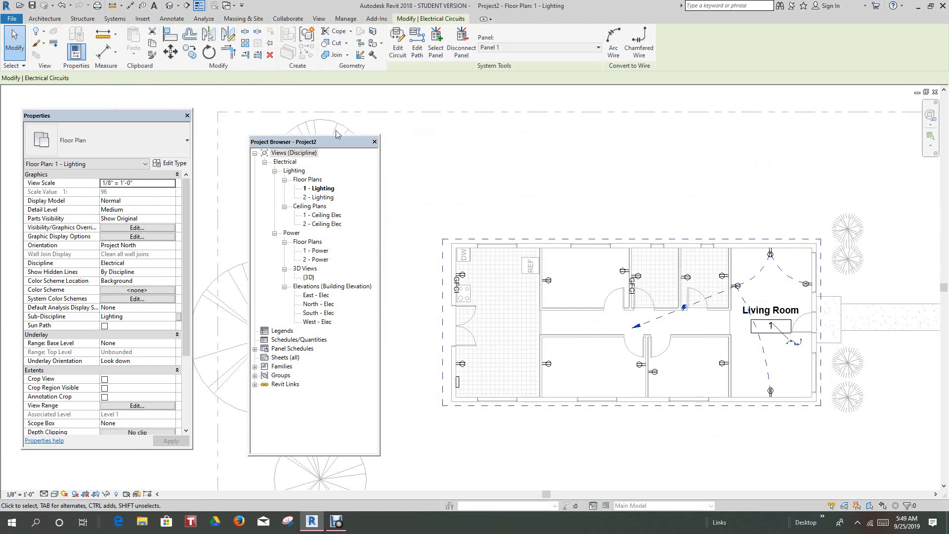
click(644, 330)
drag(339, 142, 289, 139)
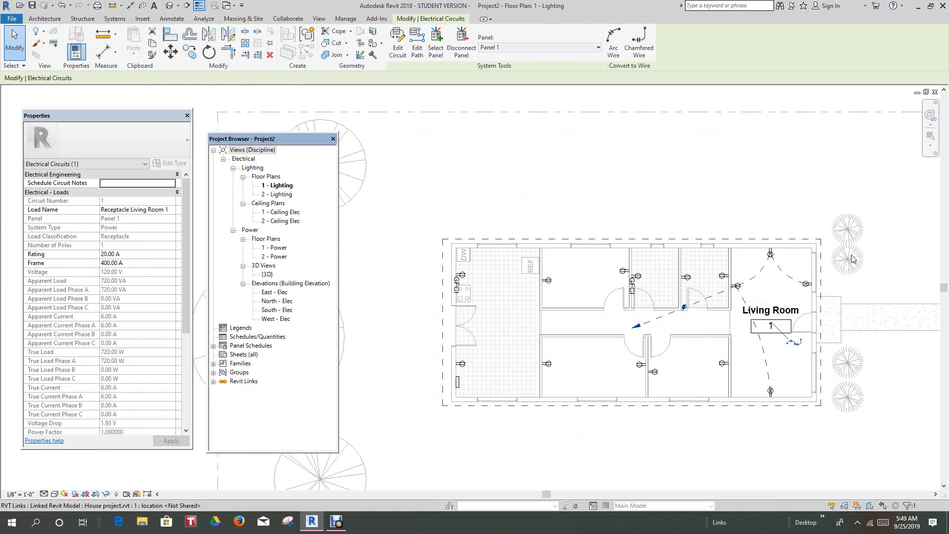
Step: Try to generate arc wiring from the selected Living Room circuit, and clear the selection
scroll(814, 387, up, 3)
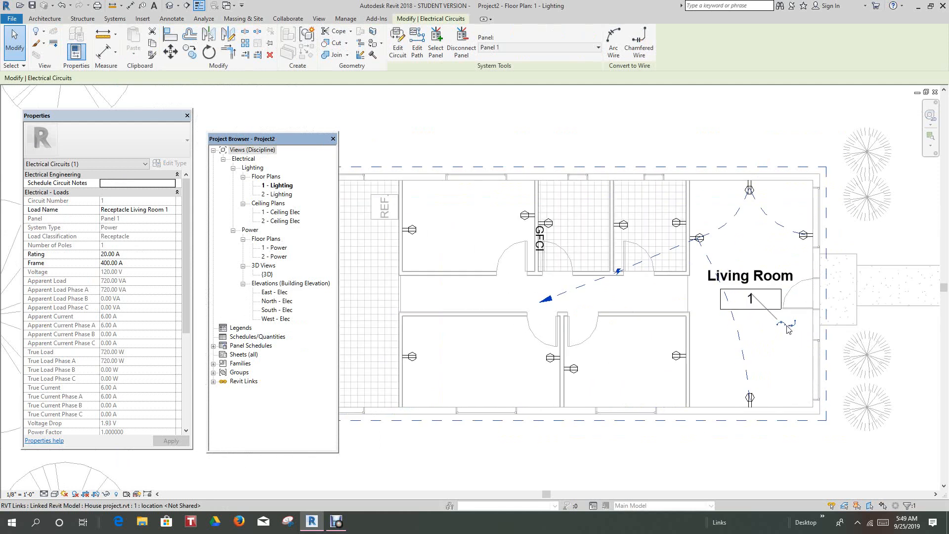
scroll(786, 329, up, 2)
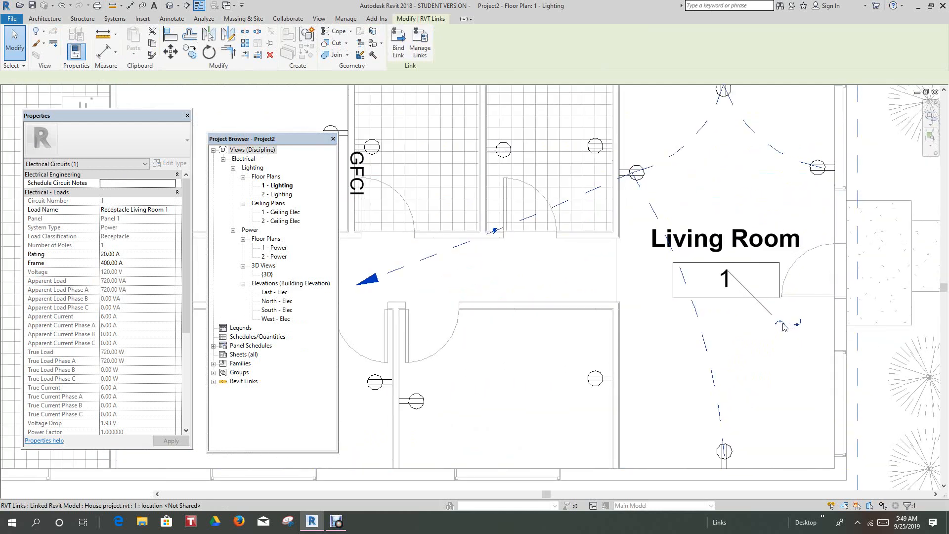
key(Escape)
click(791, 318)
scroll(847, 321, down, 3)
key(Escape)
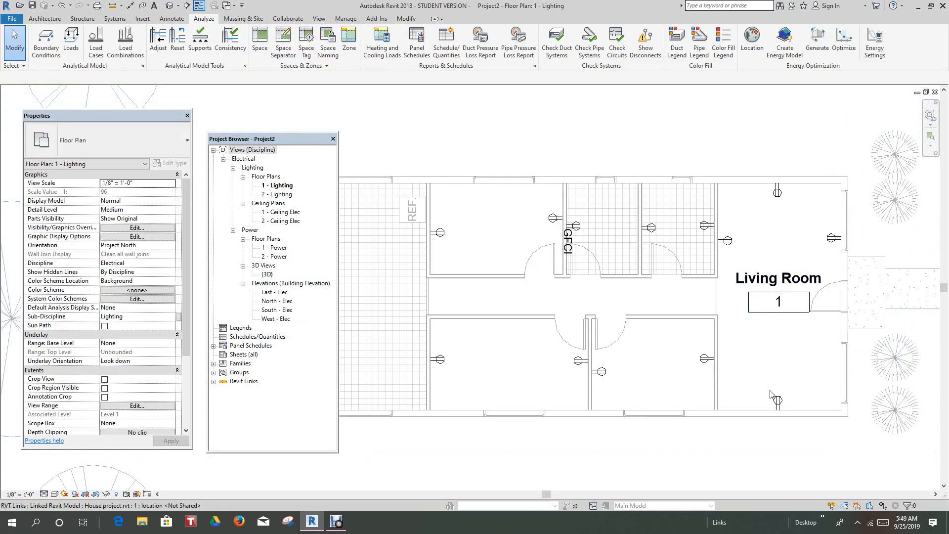
Step: Select the Living Room circuit through its receptacle, convert its temporary wiring to arc wires and clear the selection
key(Tab)
click(783, 406)
scroll(812, 326, up, 2)
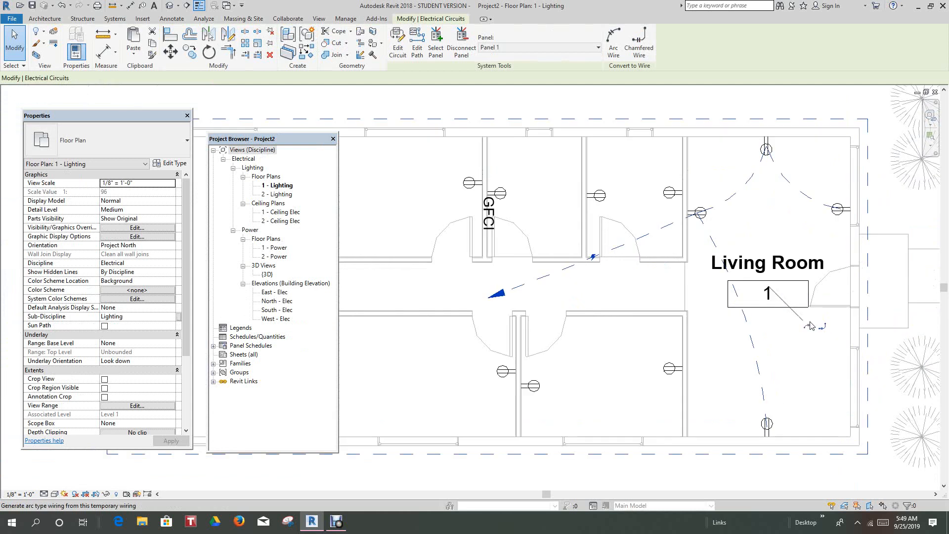
click(809, 327)
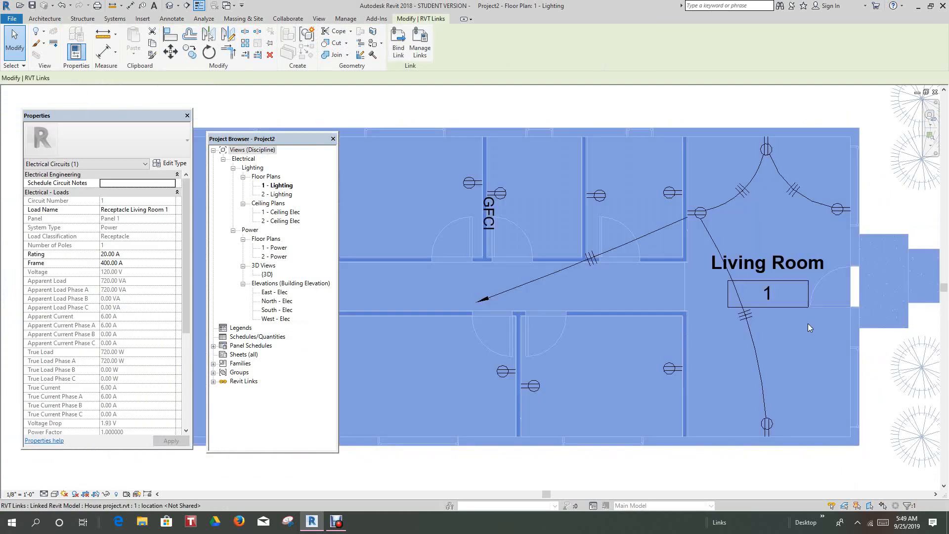
click(808, 324)
click(712, 482)
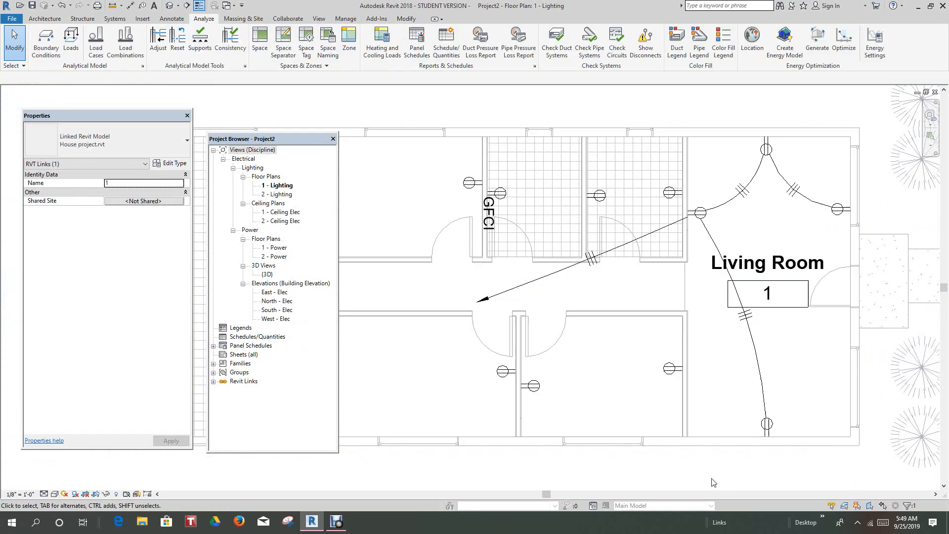
scroll(608, 319, down, 3)
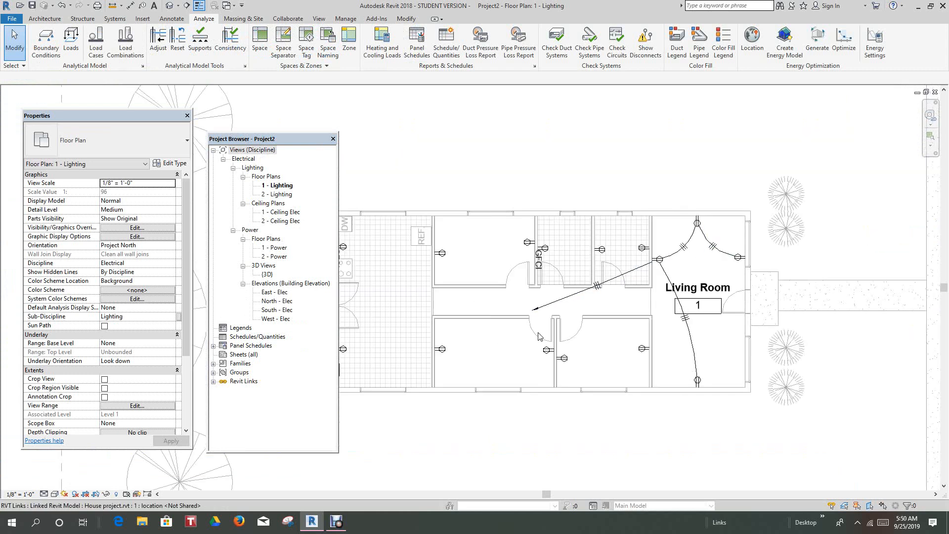
scroll(537, 325, down, 3)
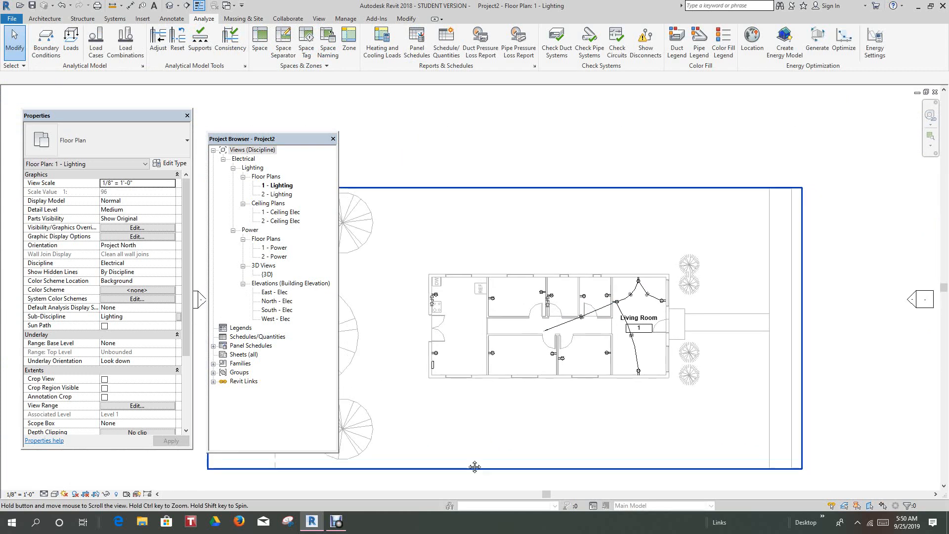
scroll(502, 413, up, 4)
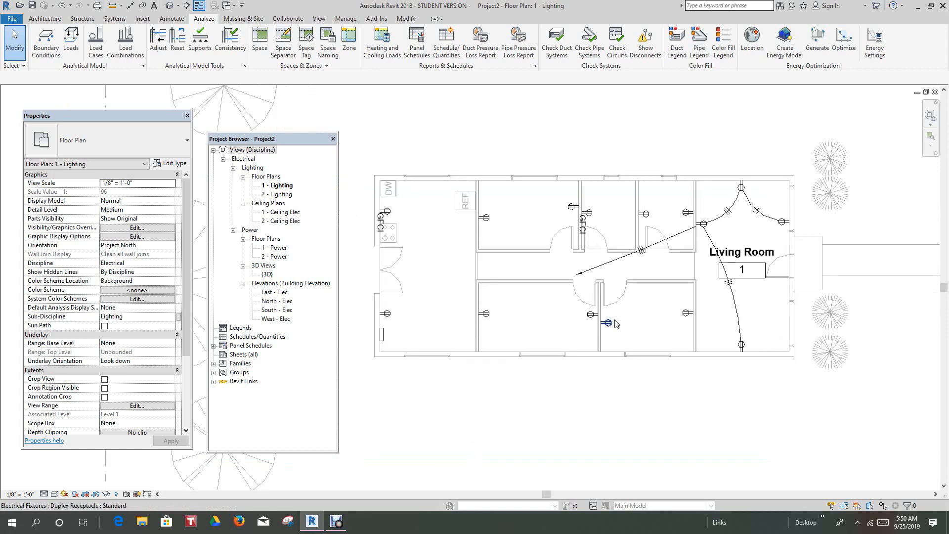
scroll(612, 326, down, 3)
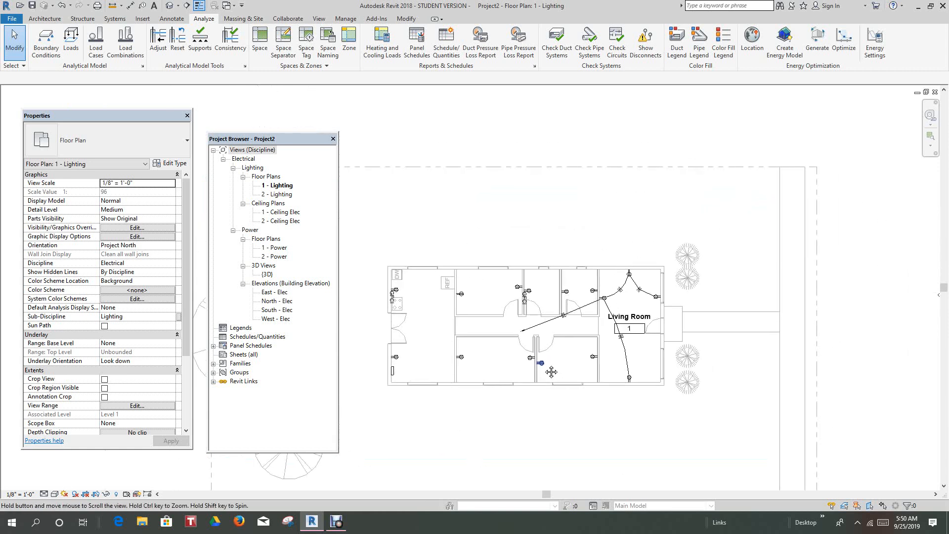
Step: Save the project to the Desktop as a Revit project file named elec house, with maximum backups set to 1
scroll(552, 372, up, 3)
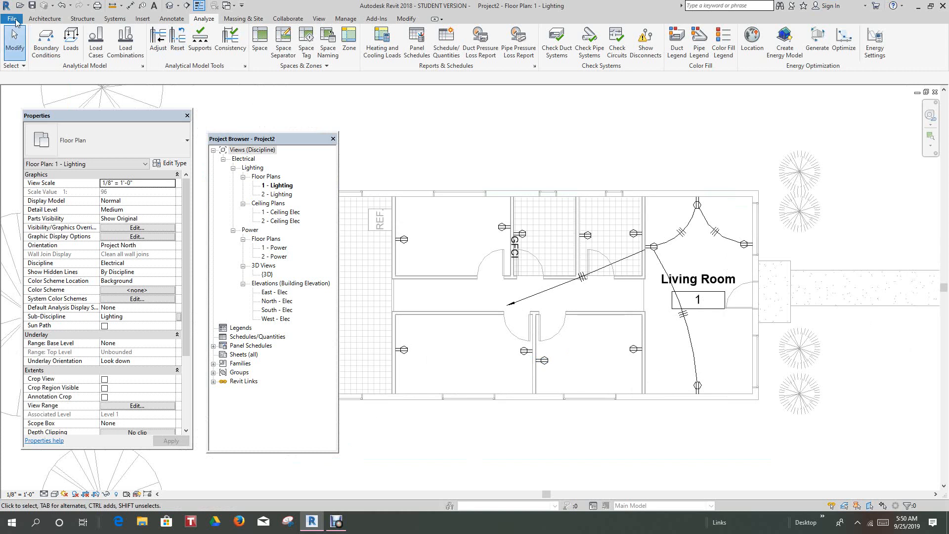
click(13, 20)
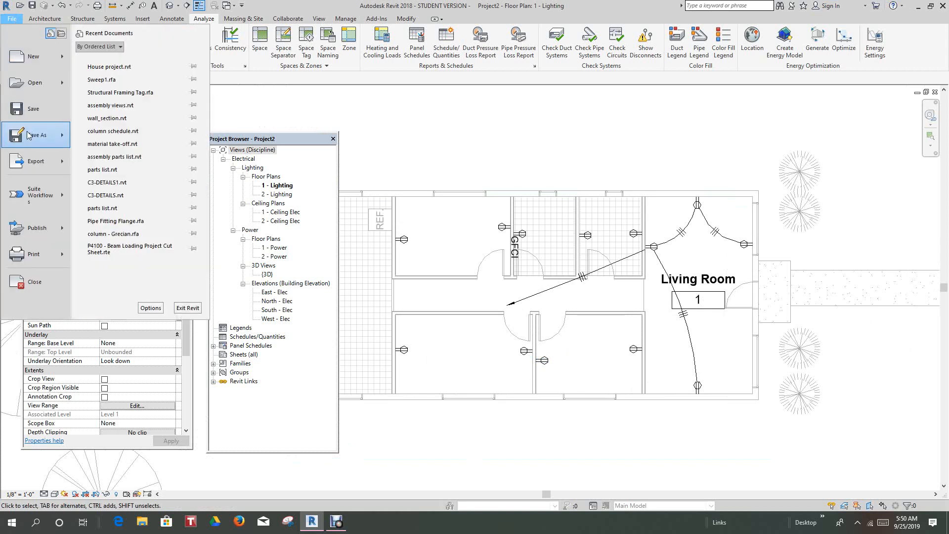
mouse_move(33, 138)
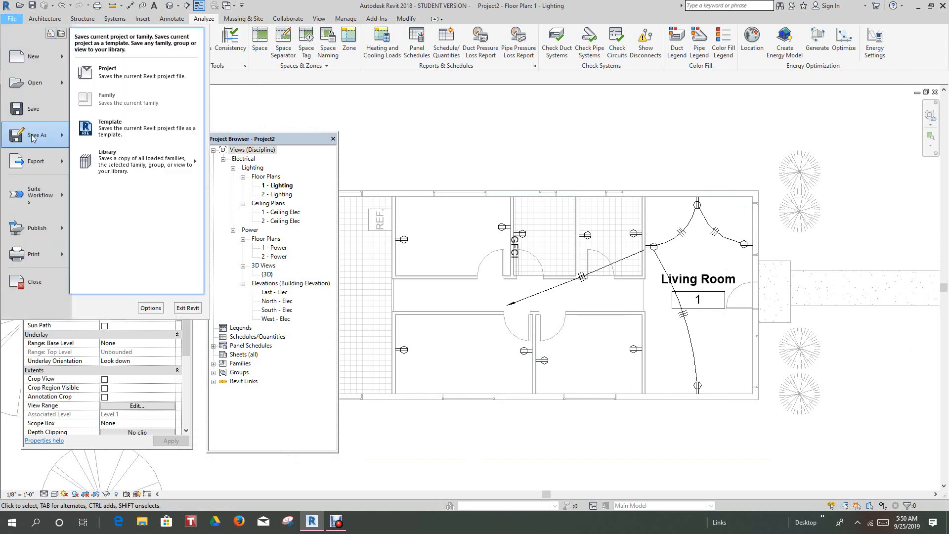
click(131, 73)
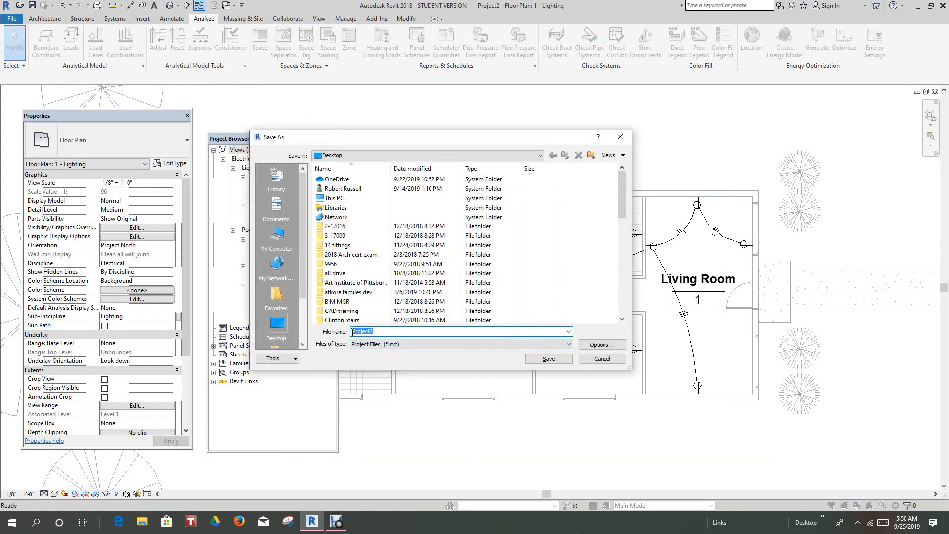
click(353, 332)
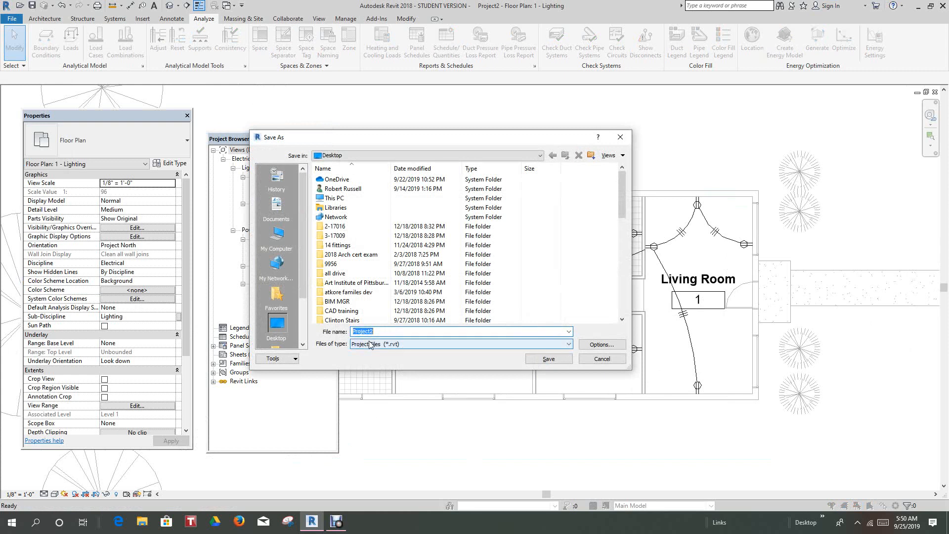
text(elec house)
click(609, 348)
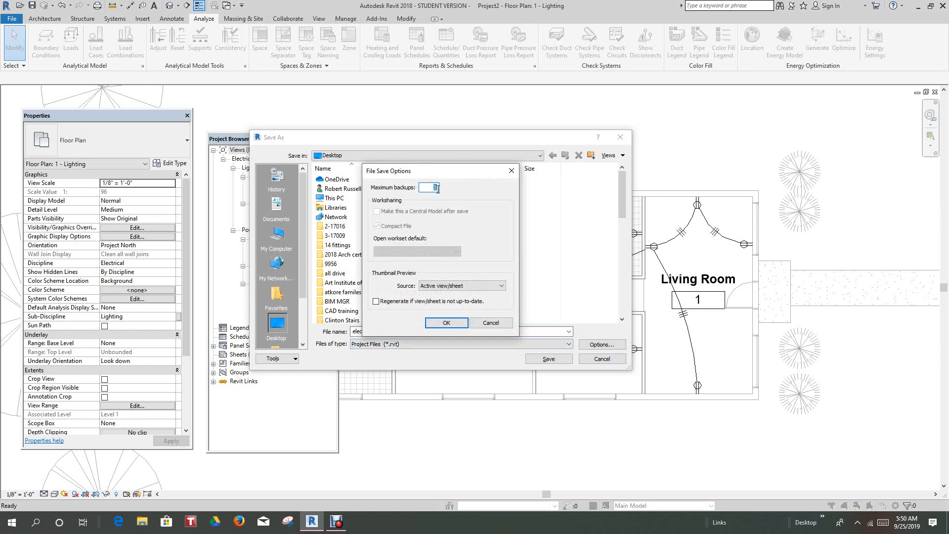
click(447, 322)
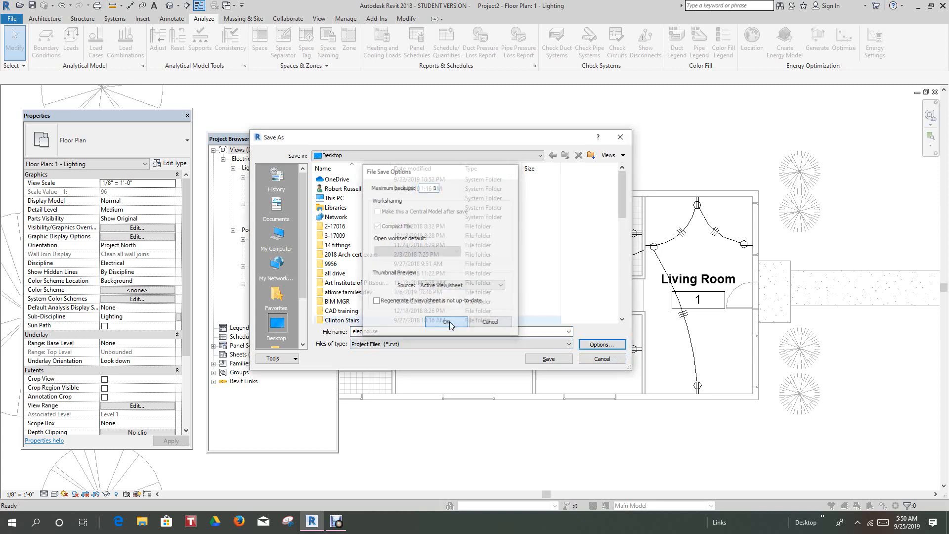
click(547, 360)
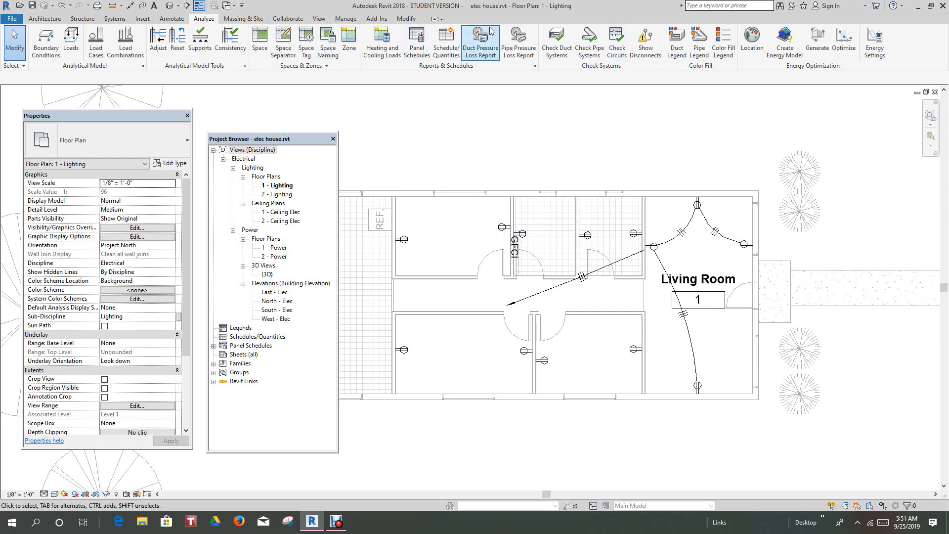
Step: Open the Panel 1 panel schedule and move the Project Browser and the Properties palette clear of the schedule
click(112, 20)
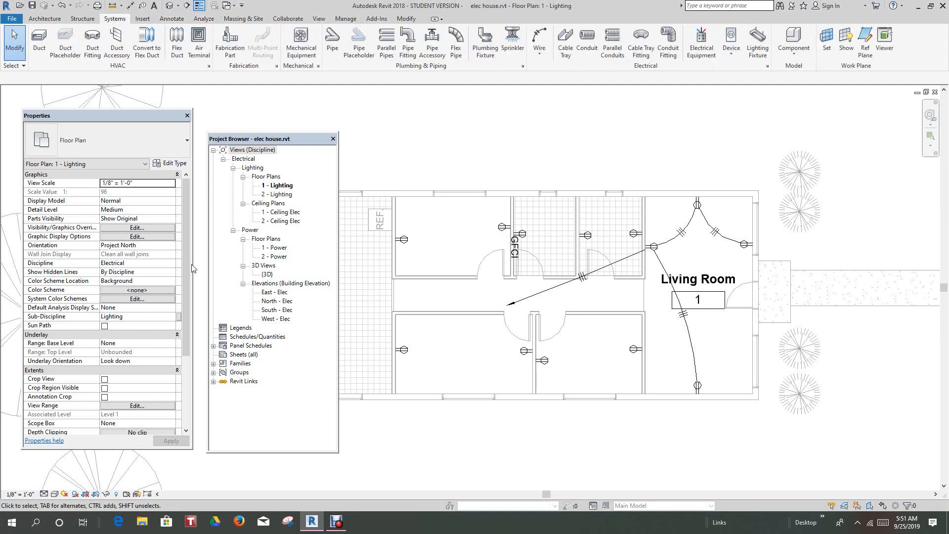
click(213, 346)
click(242, 354)
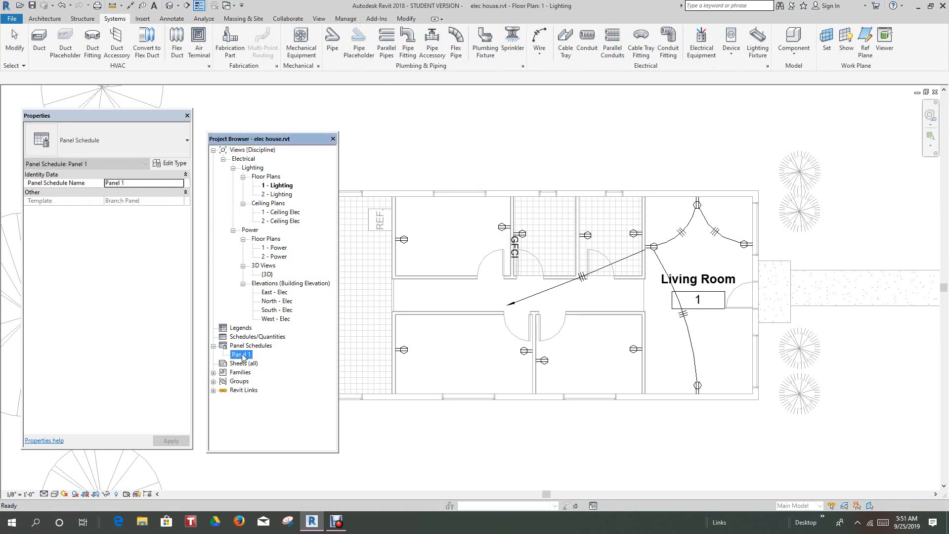
double_click(242, 354)
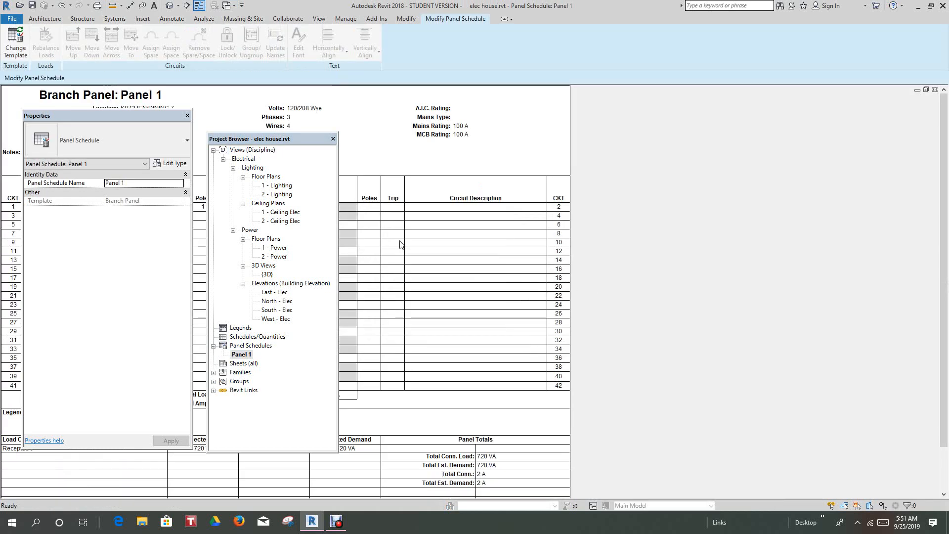
drag(279, 139, 652, 134)
drag(108, 112, 846, 137)
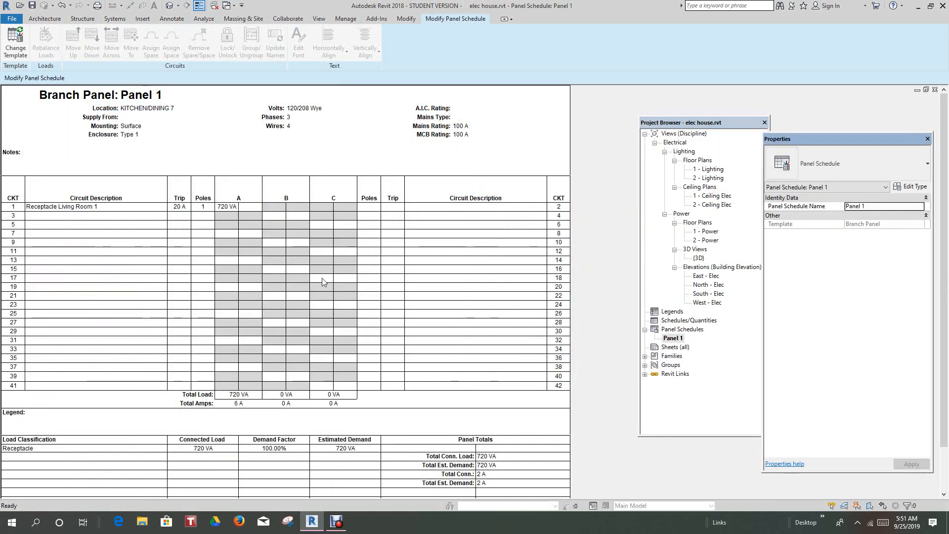
Step: Review the Panel 1 schedule, from its header and circuit rows to the load classification and panel totals
scroll(394, 352, down, 3)
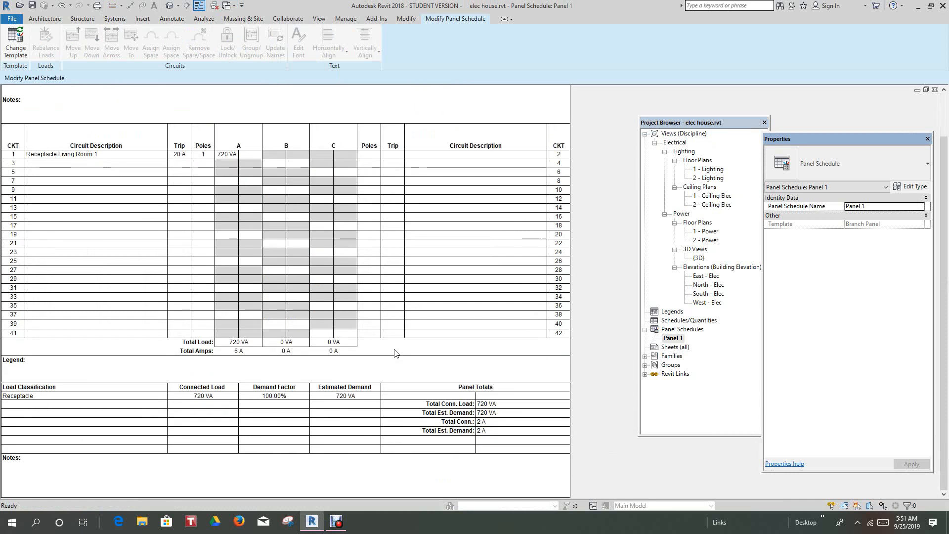
scroll(394, 352, up, 3)
scroll(394, 355, down, 3)
scroll(393, 358, up, 1)
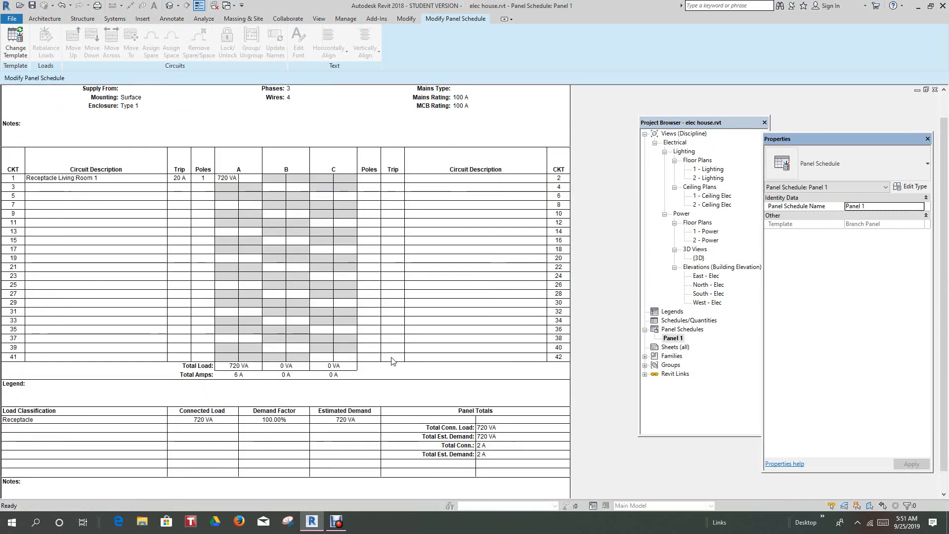
scroll(391, 360, up, 1)
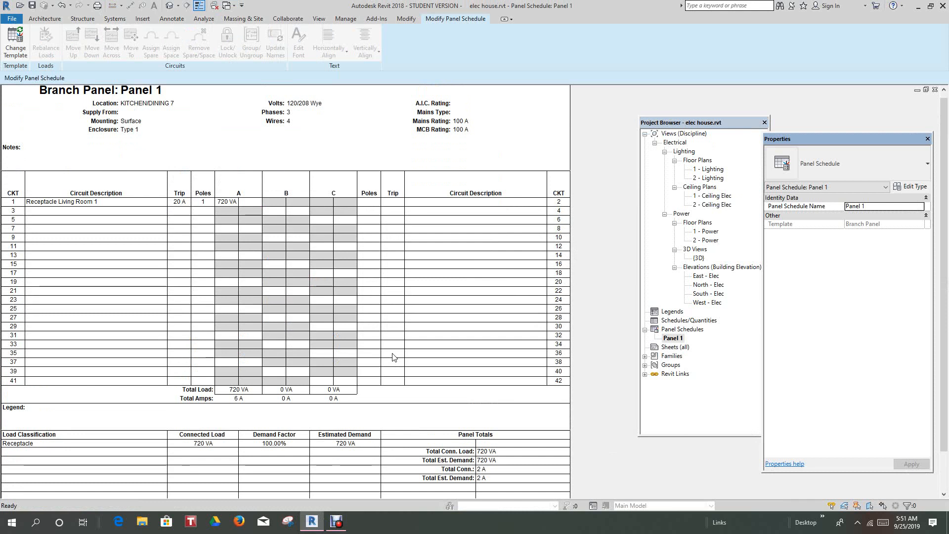
scroll(387, 359, down, 2)
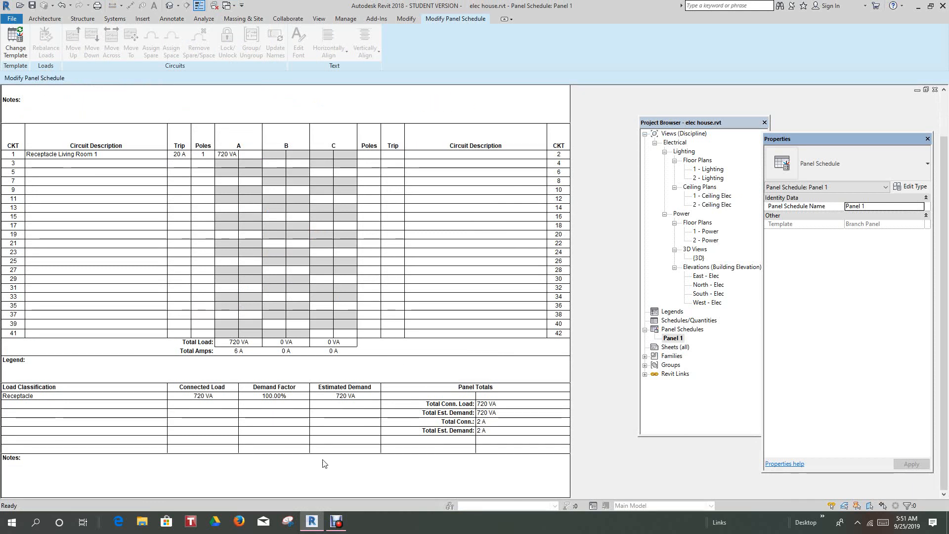
click(339, 522)
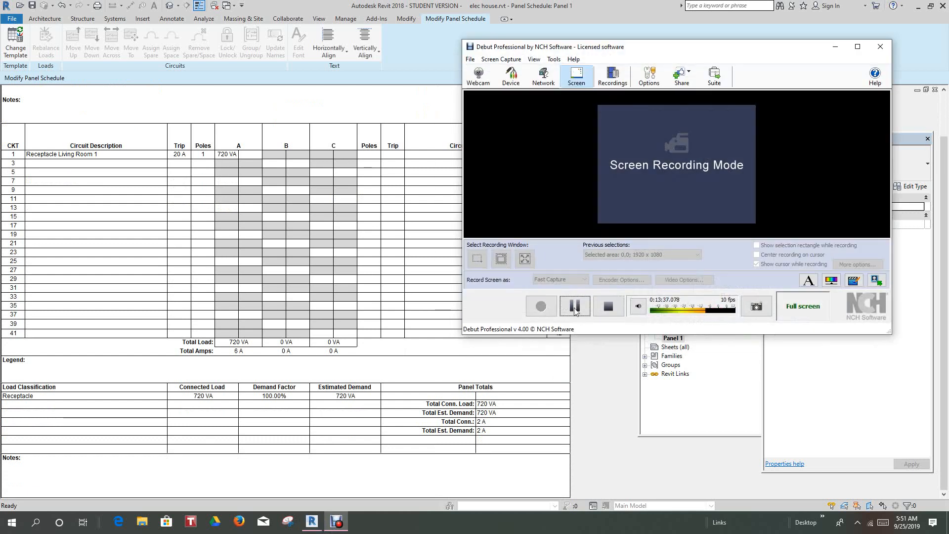